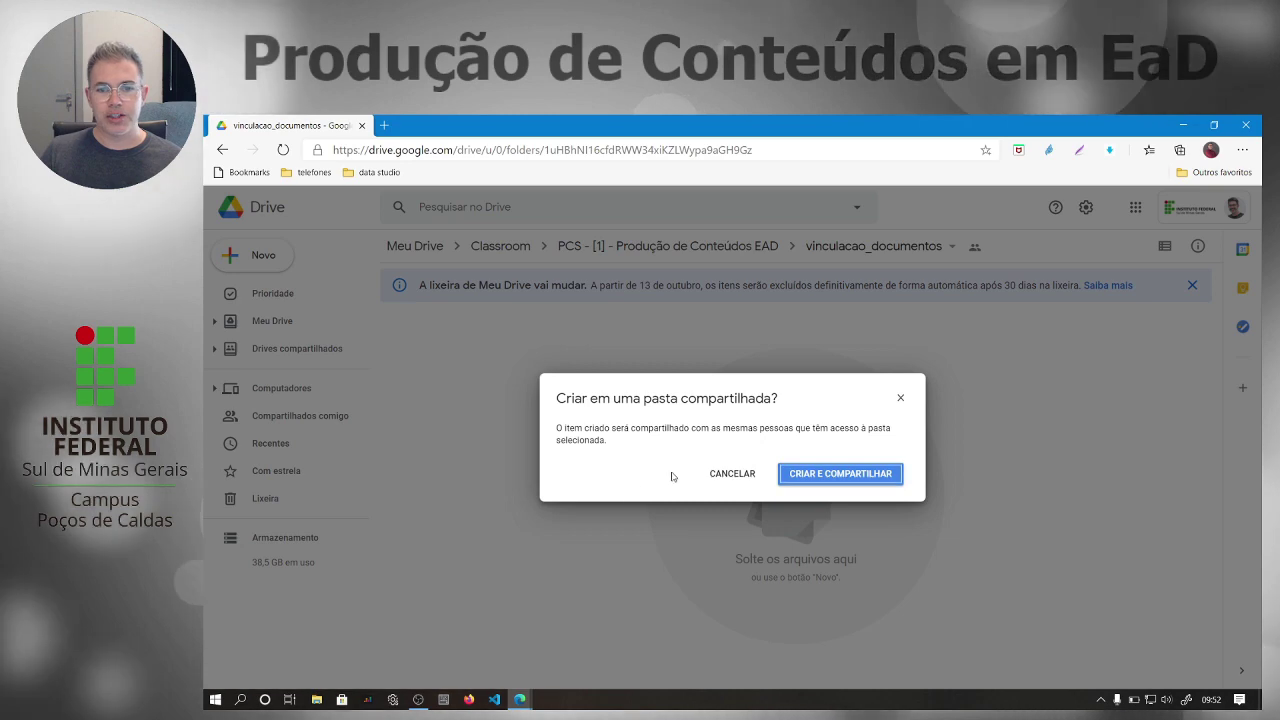
# Step: Create a spreadsheet in the shared folder and enter the row 1 headers Nome, Atividade 1, Atividade 2, Total and Média
pyautogui.click(818, 476)
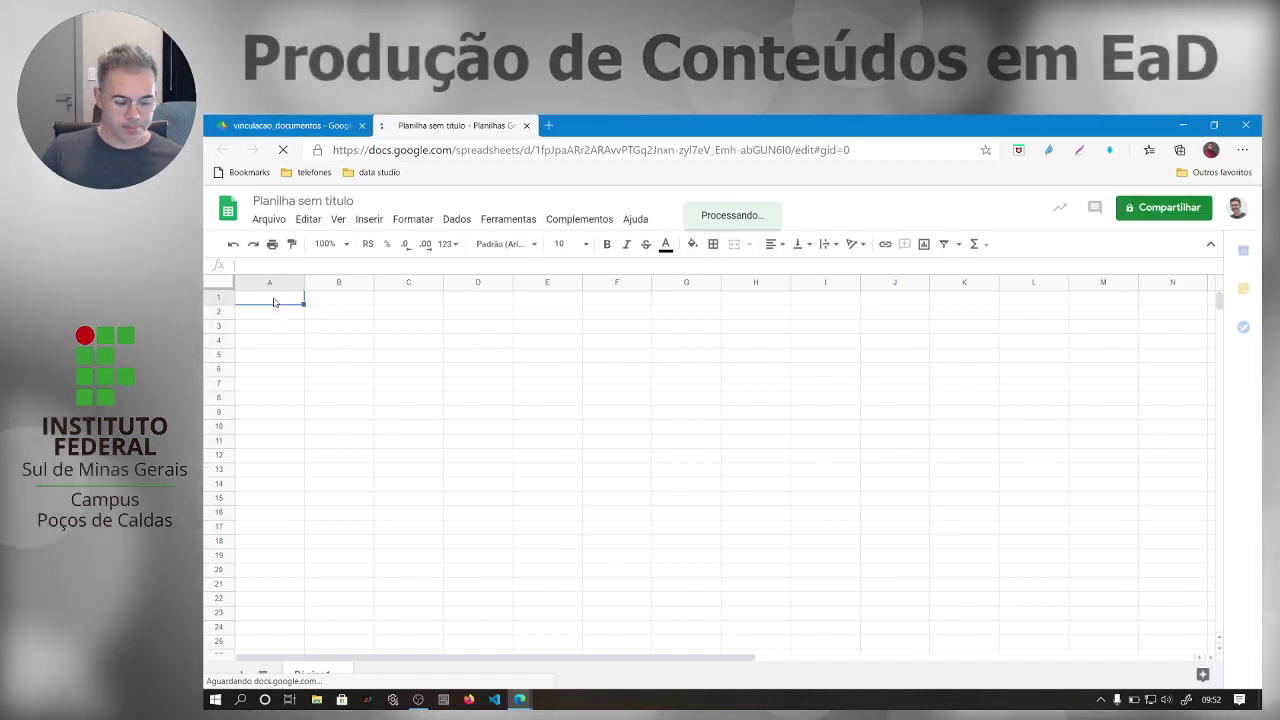
pyautogui.write('Nome')
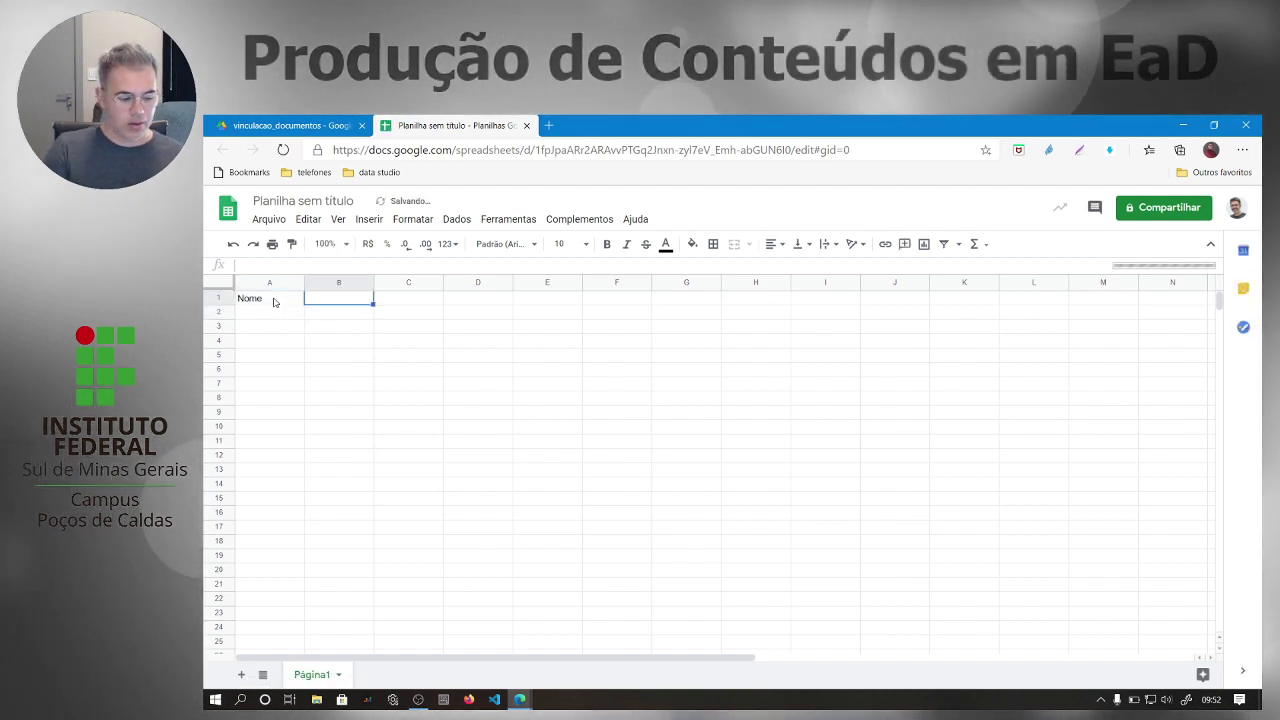
pyautogui.write('Atividade 1')
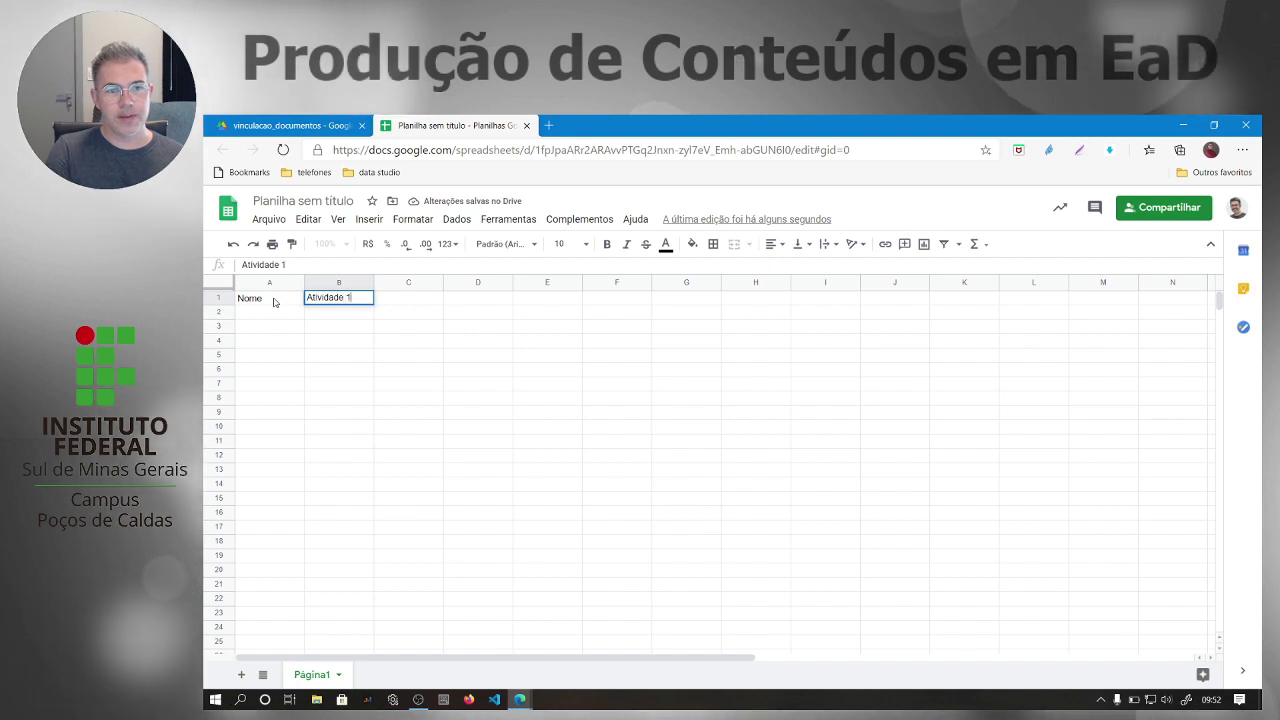
pyautogui.press('Tab')
pyautogui.write('Ativid')
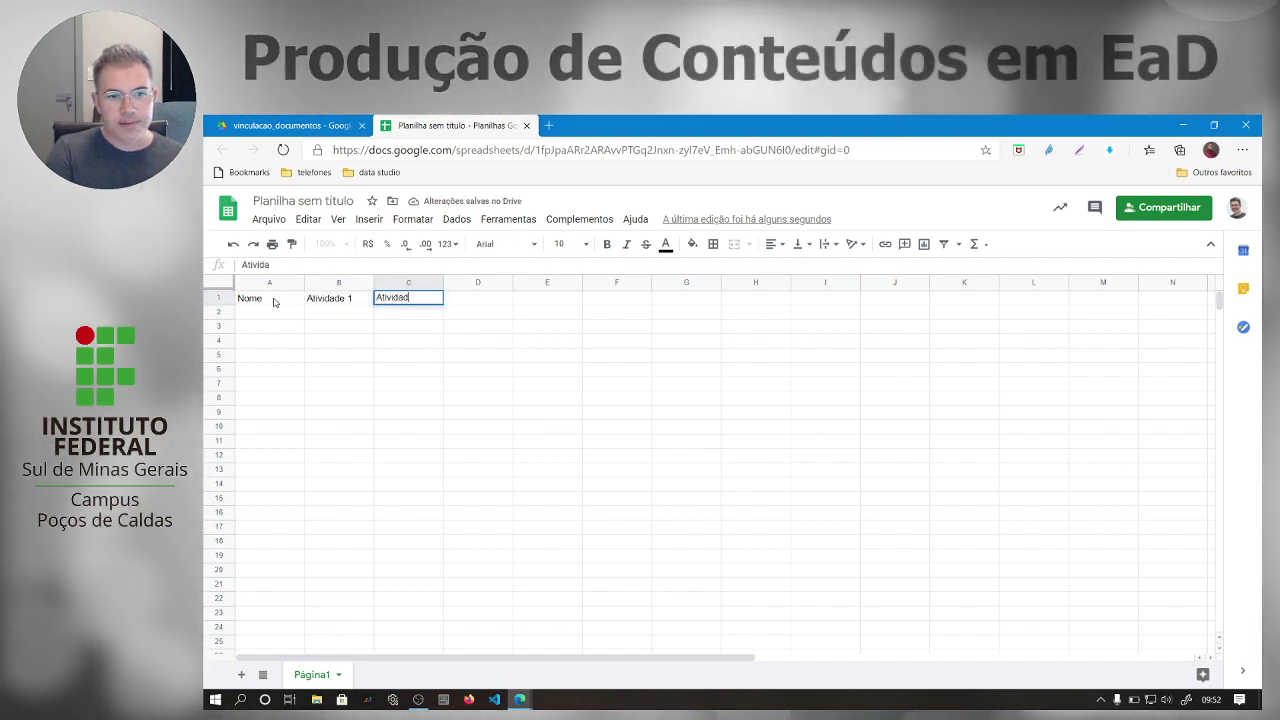
pyautogui.write('ades')
pyautogui.press('BackSpace')
pyautogui.write('2')
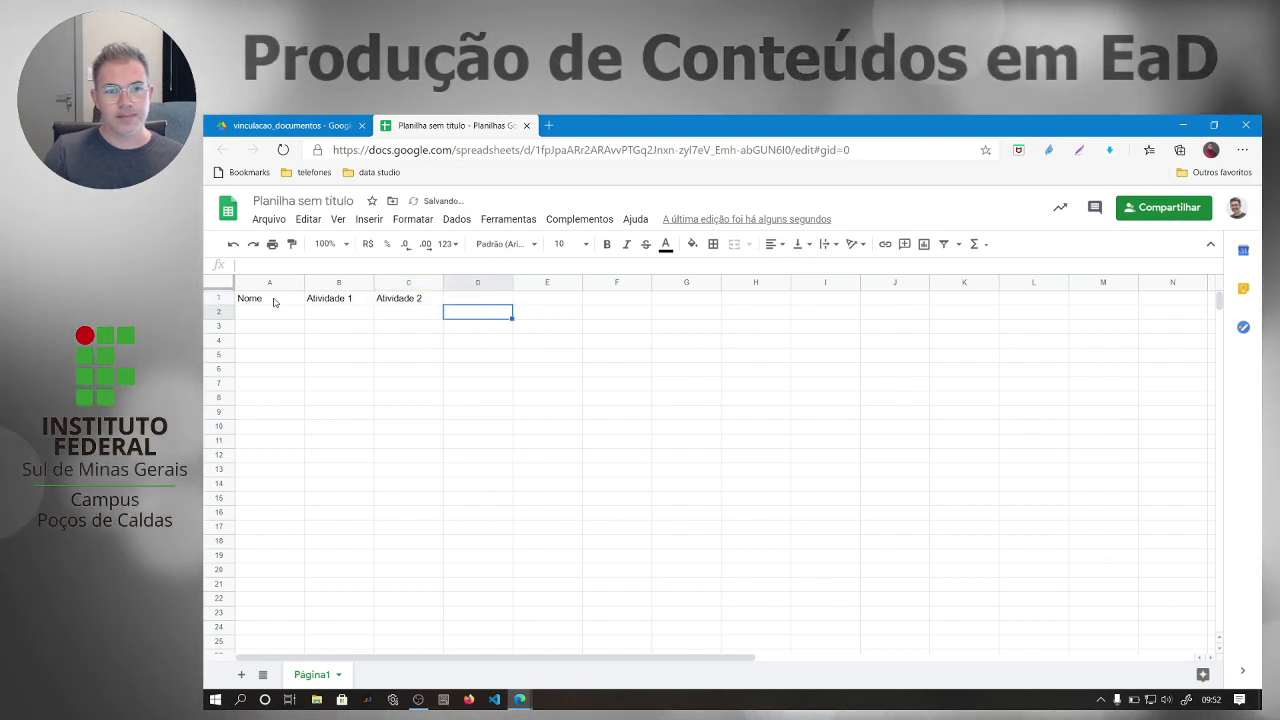
pyautogui.write('Tota')
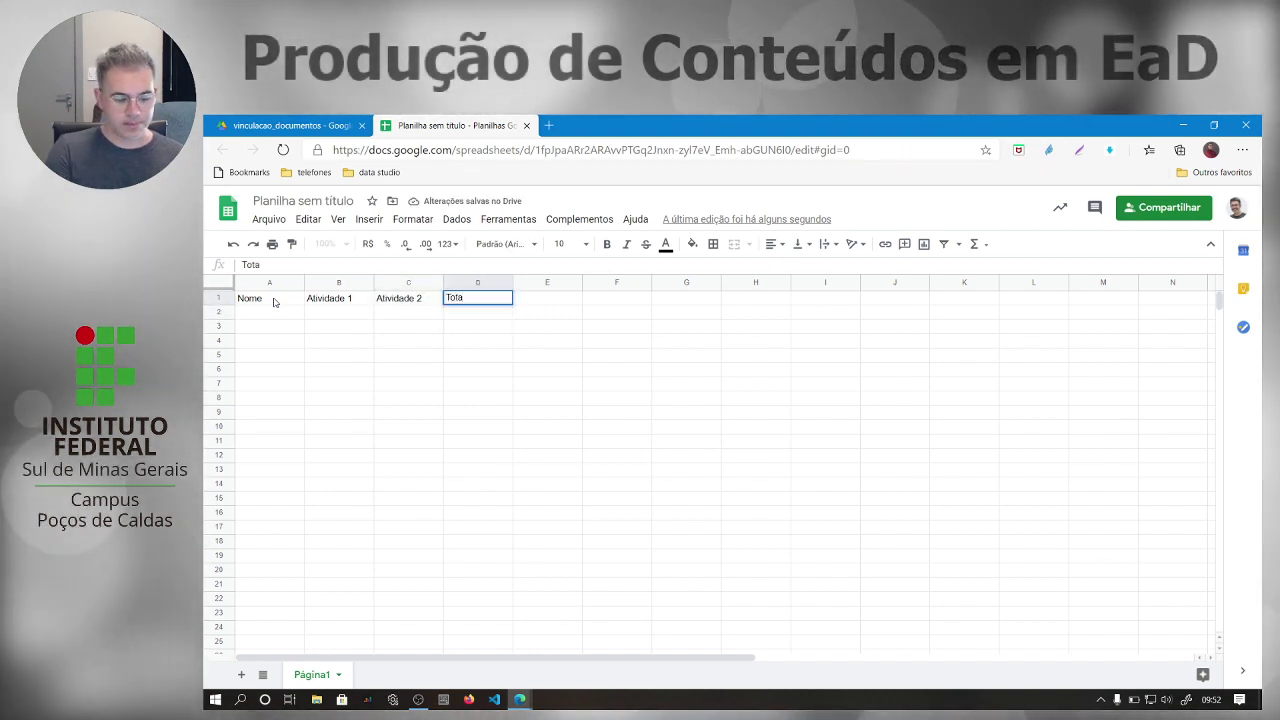
pyautogui.write('l')
pyautogui.press('Tab')
pyautogui.press('Down')
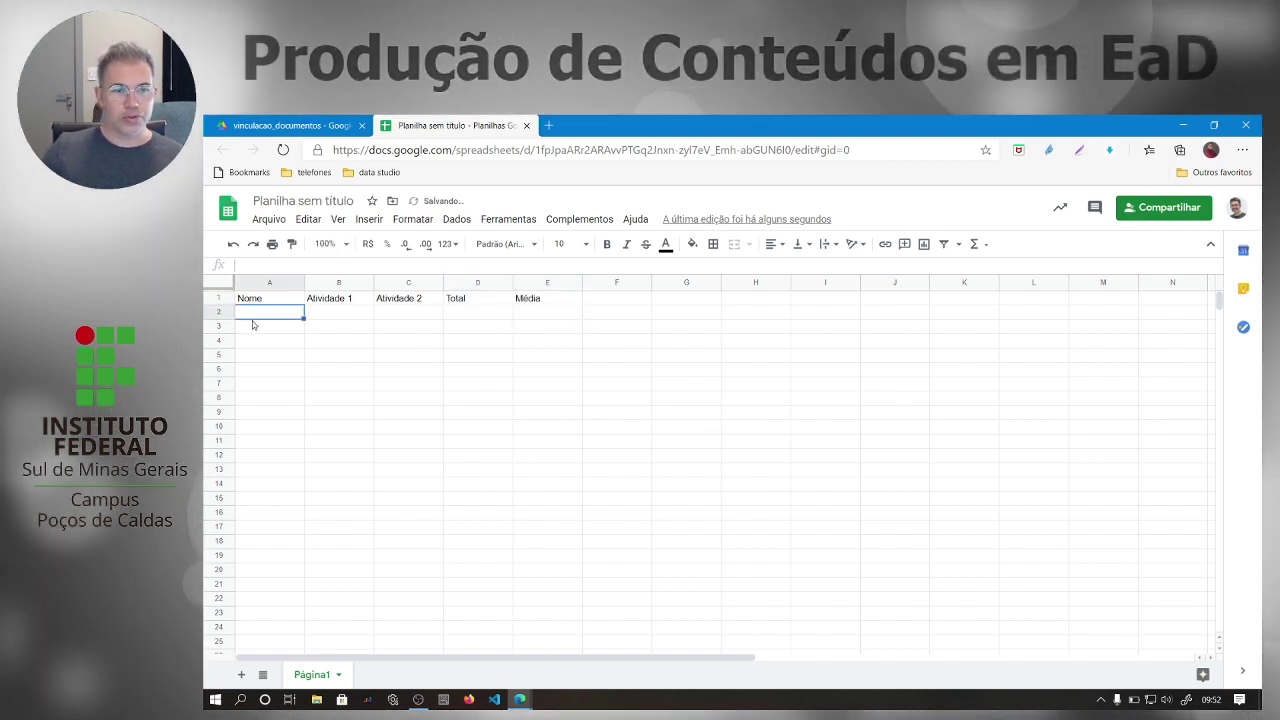
# Step: Fill the Nome column in A2:A7 with the entries Fulano 1 through Fulano 6
pyautogui.write('Fulan')
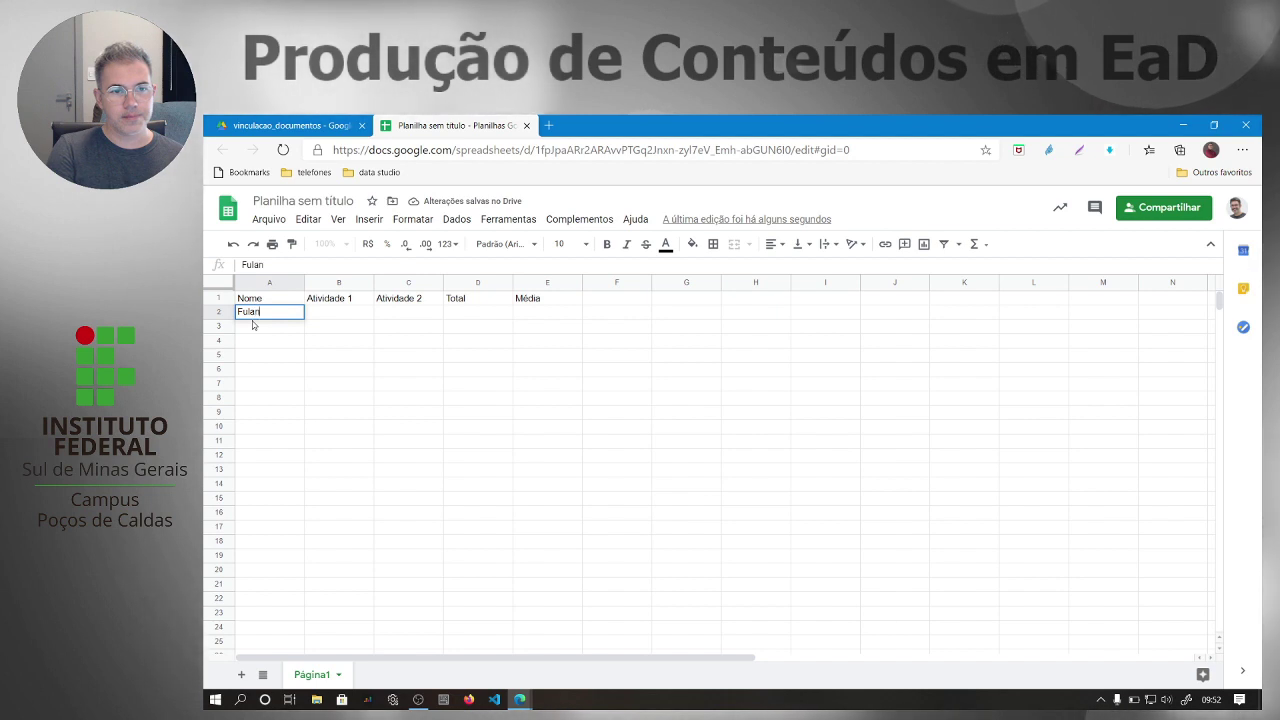
pyautogui.write('o 1')
pyautogui.press('Return')
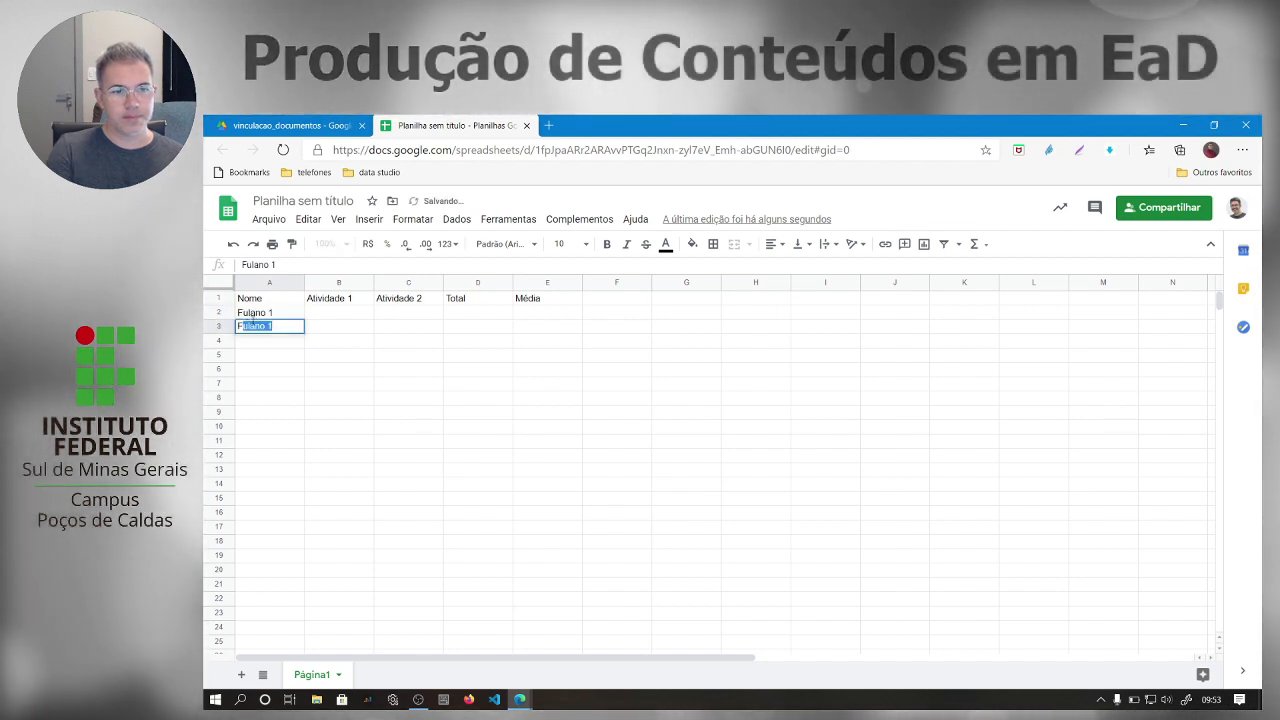
pyautogui.write('Fulano 2')
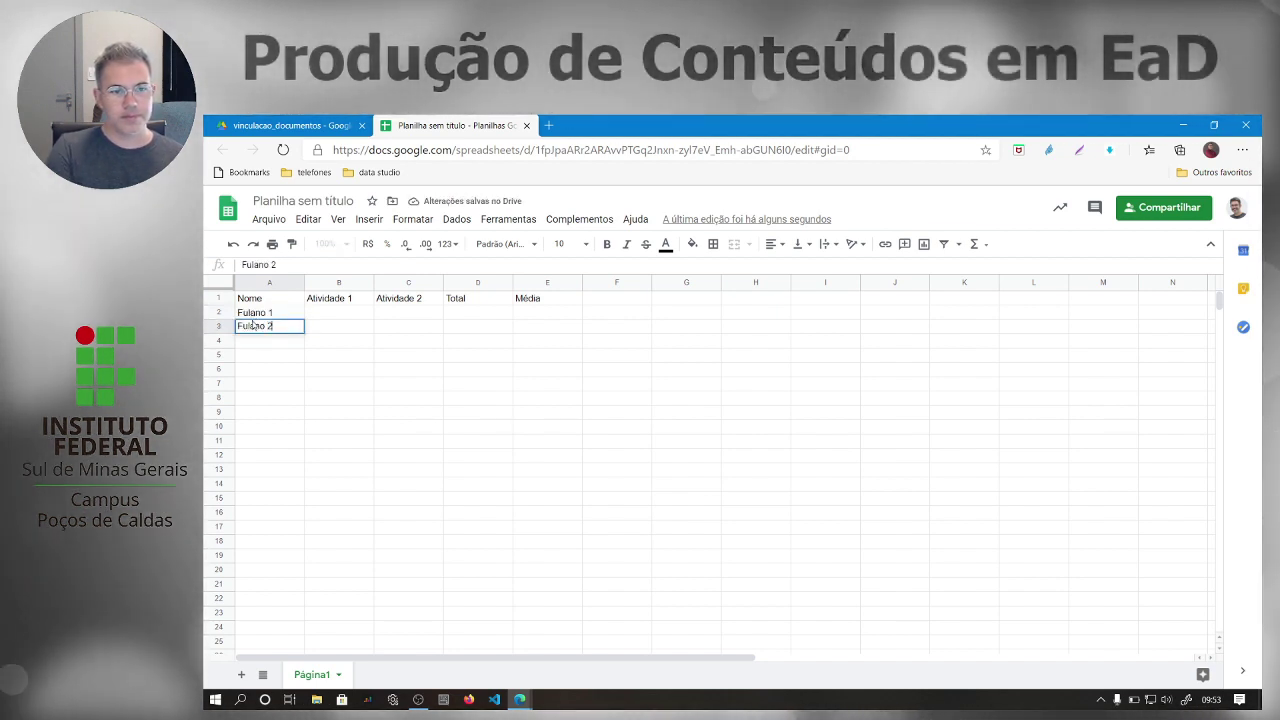
pyautogui.press('Return')
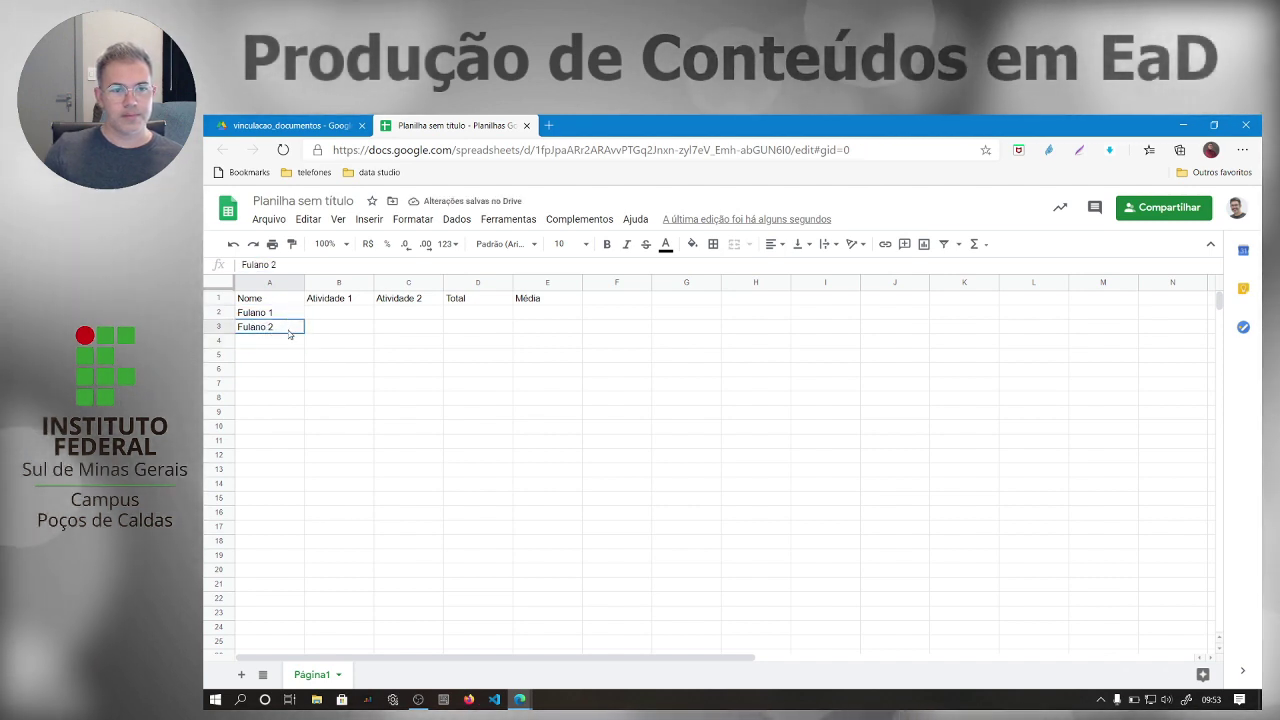
pyautogui.moveTo(287, 315); pyautogui.dragTo(287, 329)
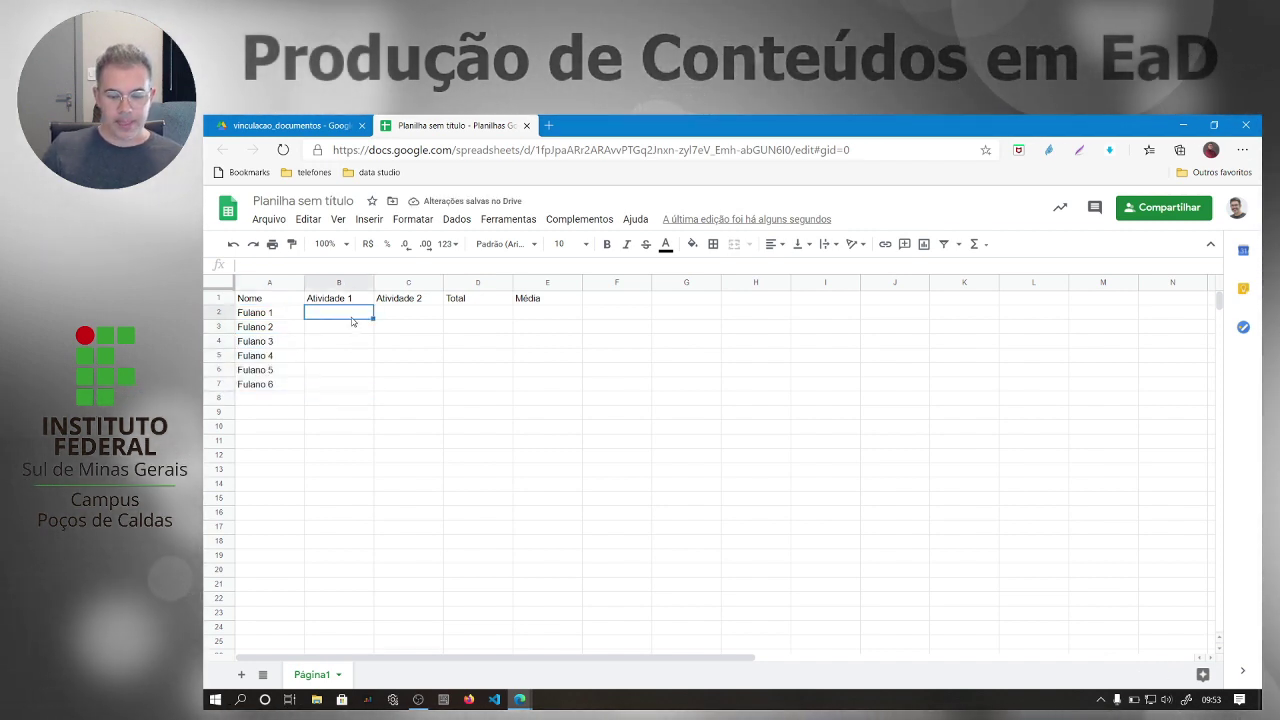
# Step: Enter the Atividade 1 grades 10, 9, 8, 8, 9 and 10 in B2:B7
pyautogui.write('10')
pyautogui.press('Return')
pyautogui.write('9')
pyautogui.press('Return')
pyautogui.write('8')
pyautogui.press('Return')
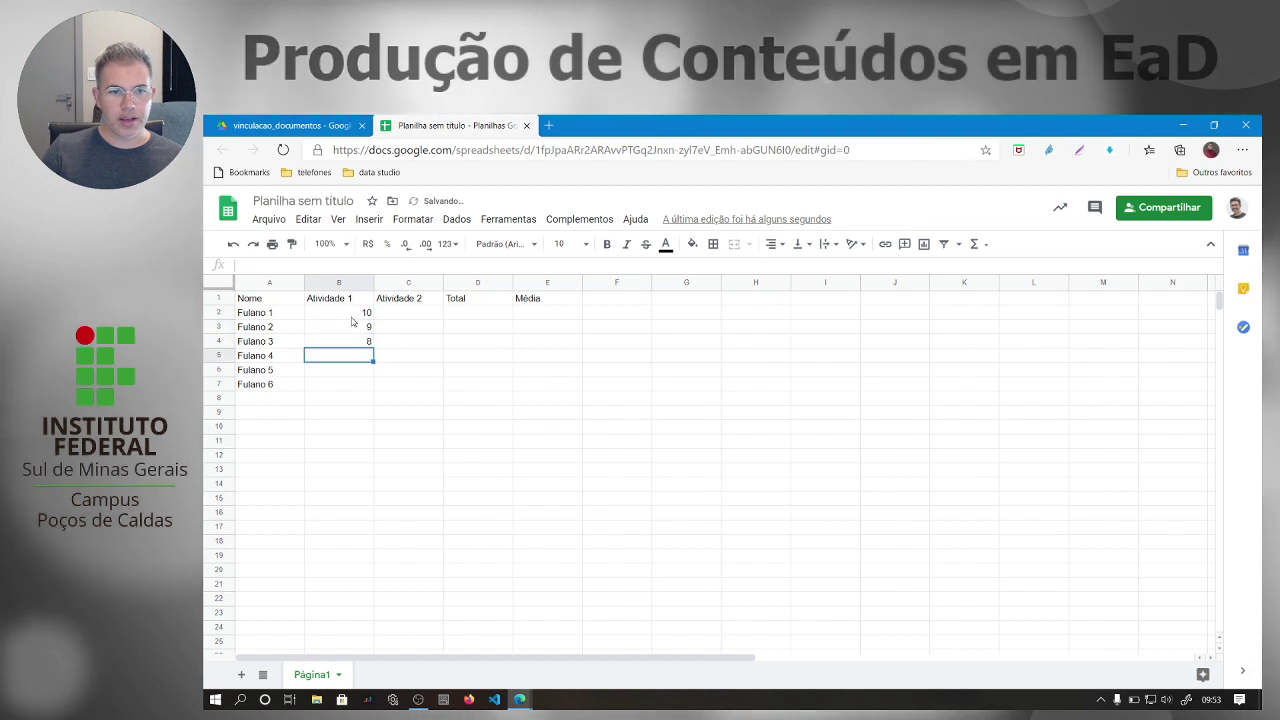
pyautogui.write('8')
pyautogui.press('Return')
pyautogui.write('9')
pyautogui.press('Return')
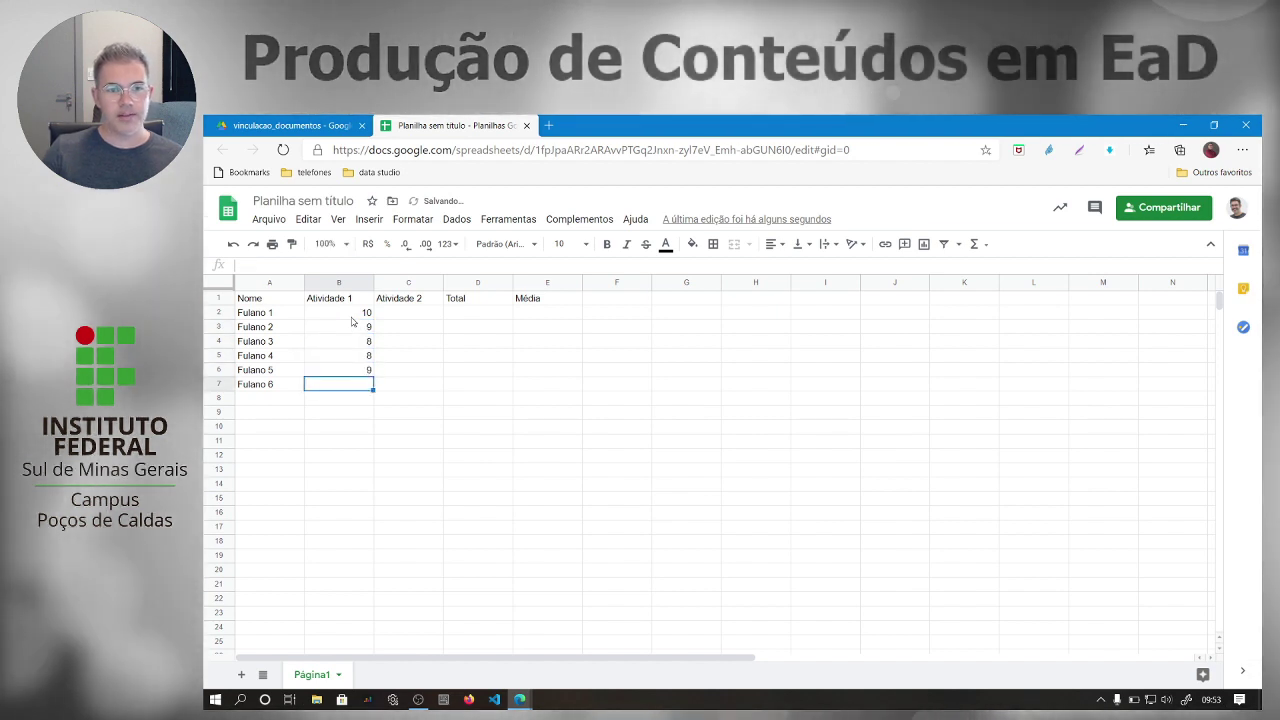
pyautogui.write('10')
pyautogui.press('Return')
# Step: Enter the Atividade 2 grades 8, 5, 10, 9, 8 and 7 in C2:C7
pyautogui.press('Right')
pyautogui.press('Up')
pyautogui.press('Up')
pyautogui.press('Up')
pyautogui.press('Up')
pyautogui.press('Up')
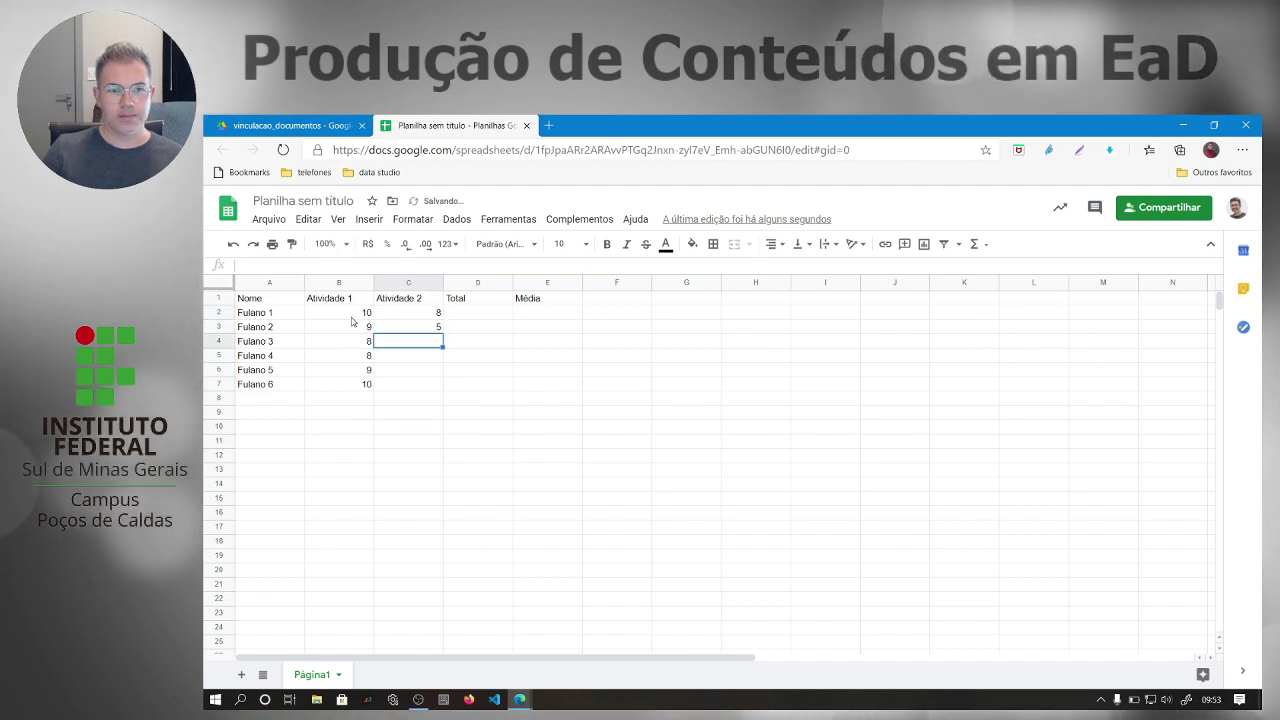
pyautogui.write('9')
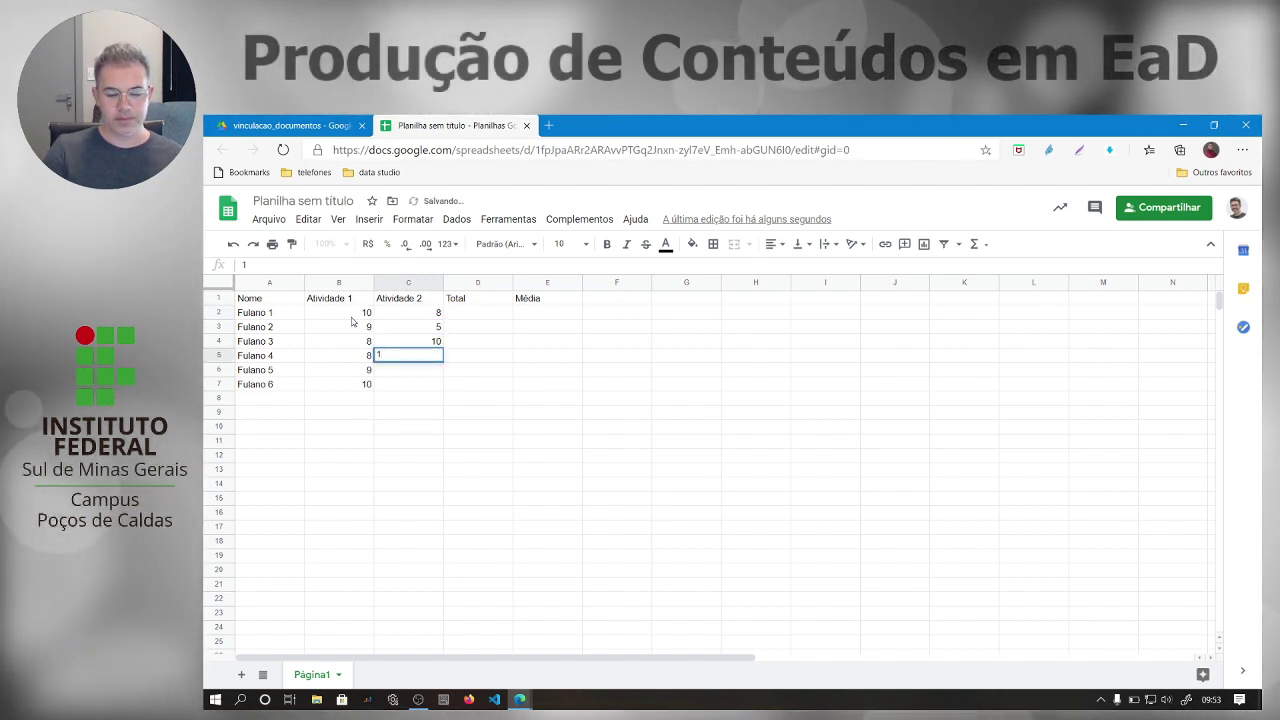
pyautogui.press('Return')
pyautogui.write('8')
pyautogui.press('Return')
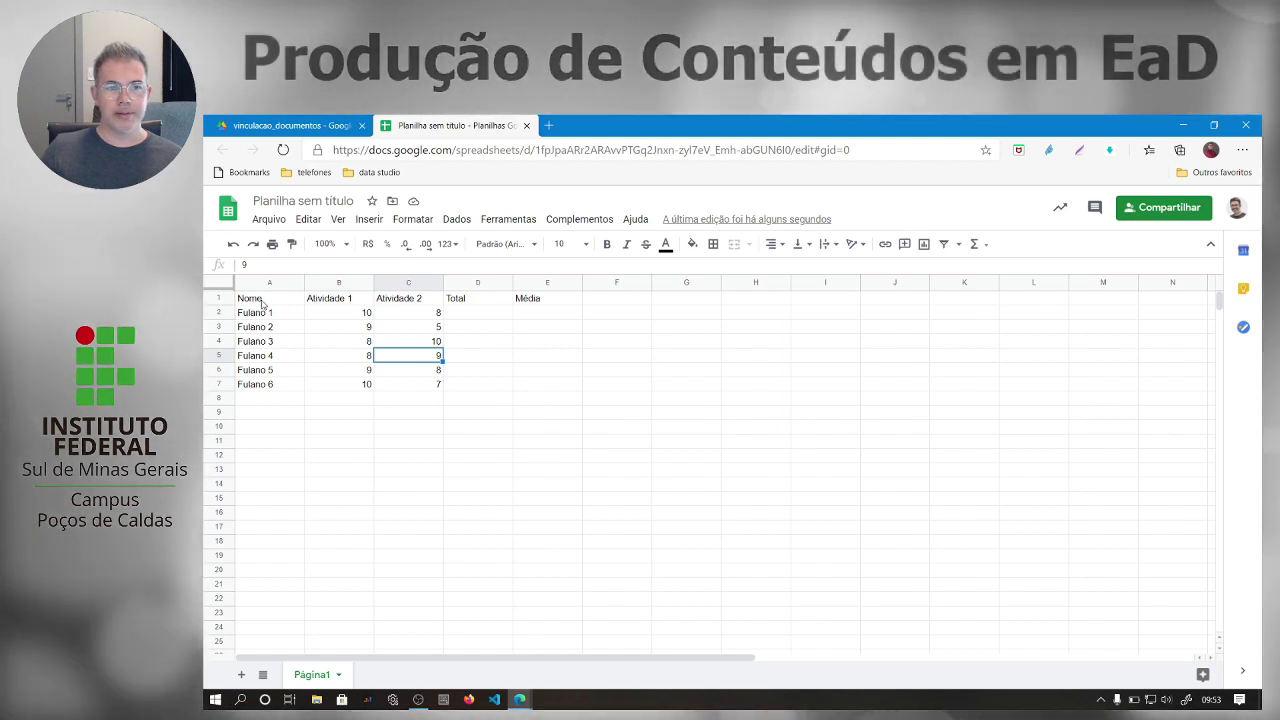
# Step: Apply alternating colors to the table range A1:E7 using the light green default style with a header row
pyautogui.moveTo(255, 300); pyautogui.dragTo(521, 395)
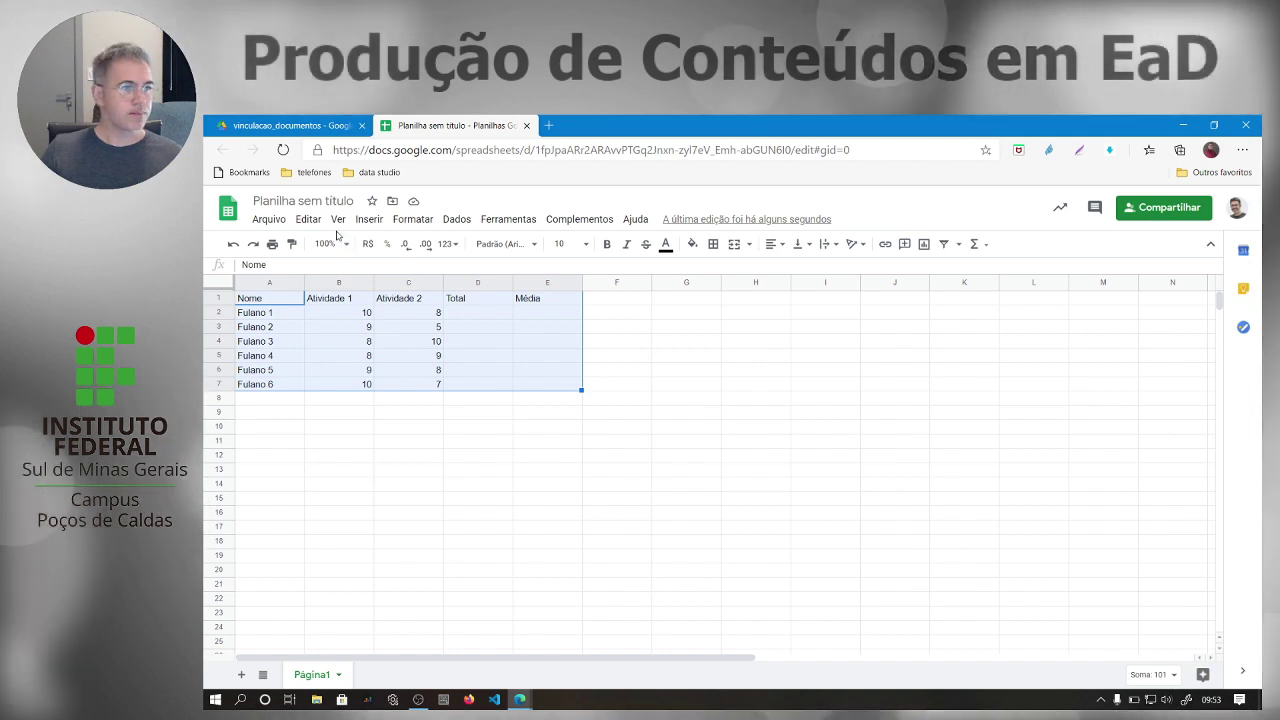
pyautogui.click(410, 220)
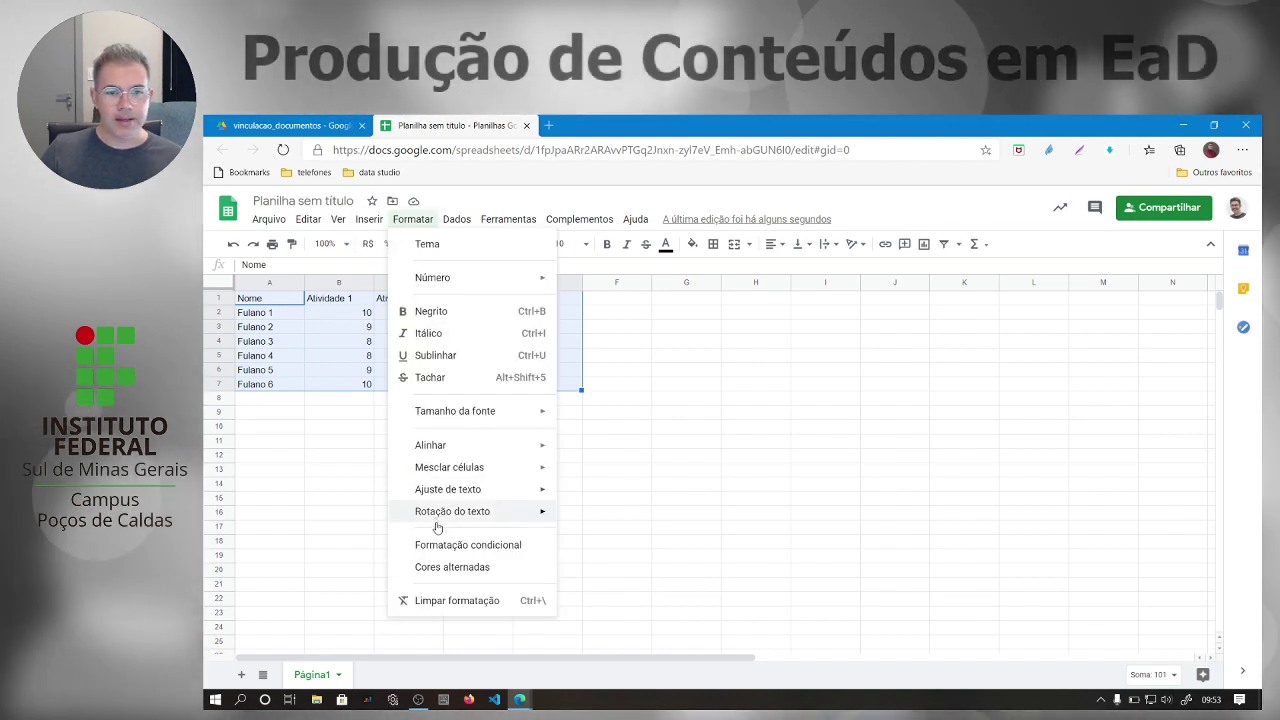
pyautogui.click(445, 567)
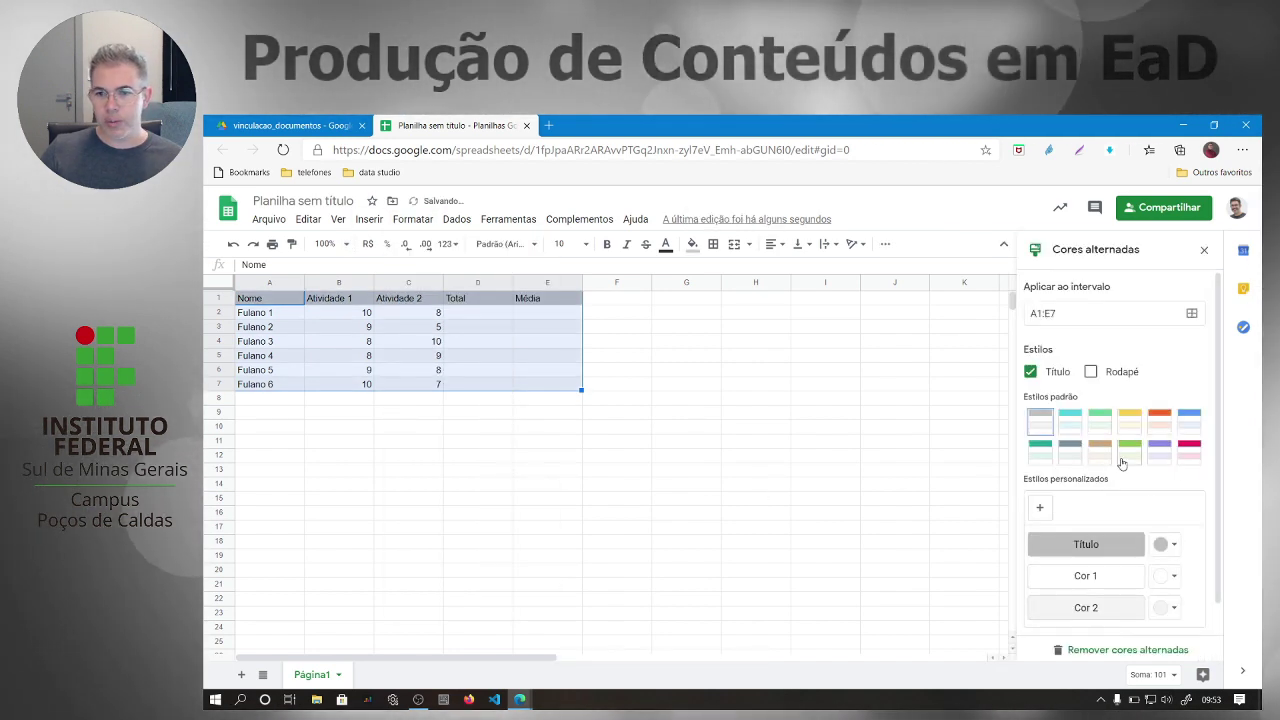
pyautogui.click(572, 413)
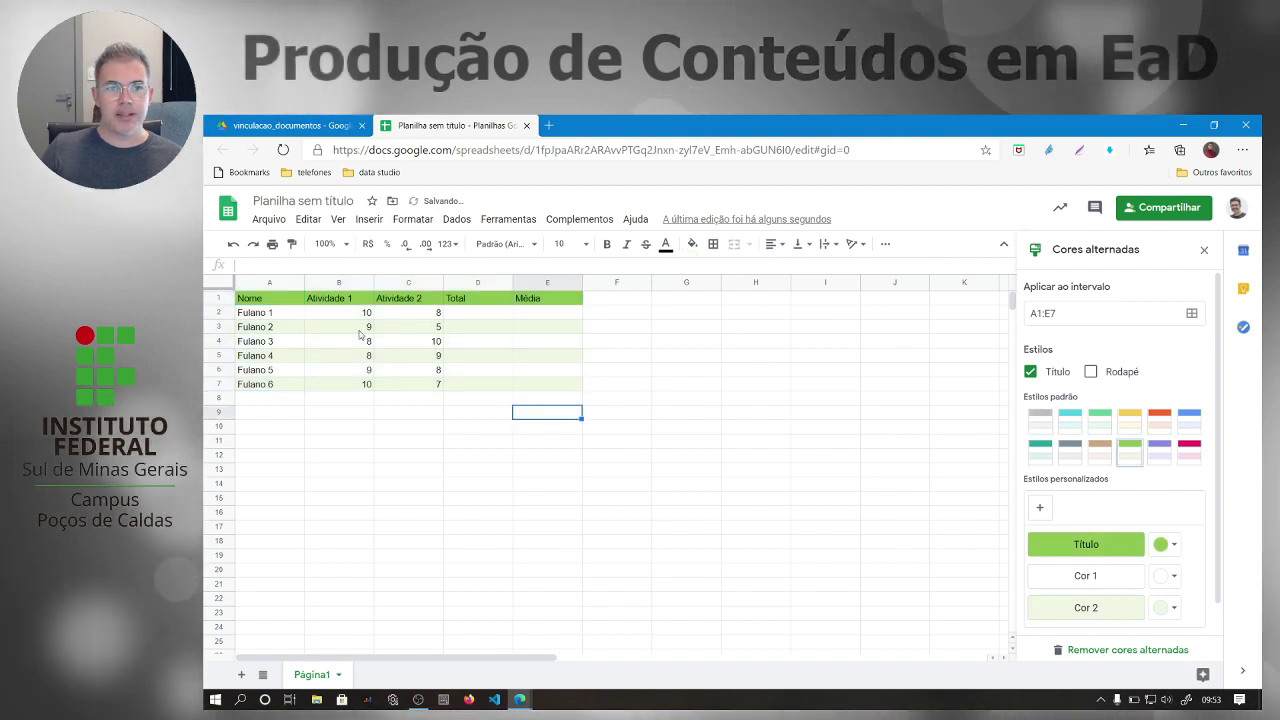
# Step: Add borders around all cells of the table range A1:E7
pyautogui.click(558, 379)
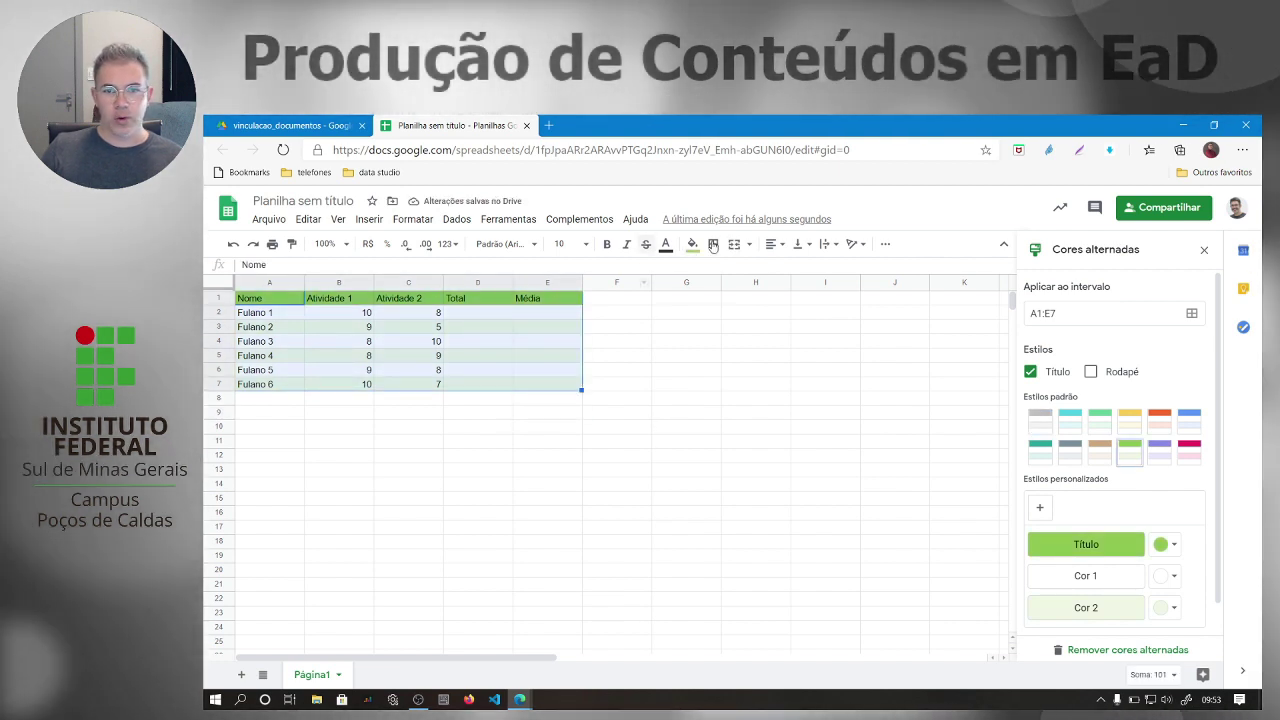
pyautogui.click(713, 244)
pyautogui.click(718, 271)
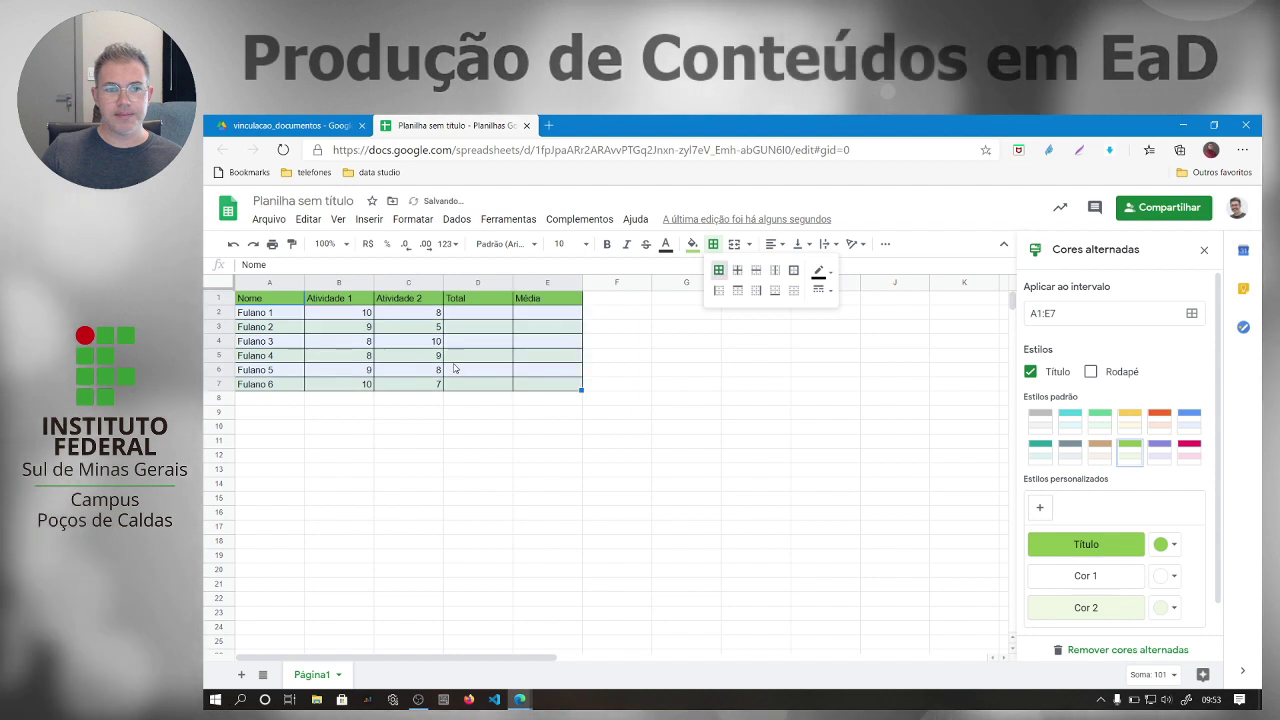
# Step: Make the header row A1:E1 bold and center it horizontally
pyautogui.click(509, 303)
pyautogui.moveTo(509, 303); pyautogui.dragTo(544, 304)
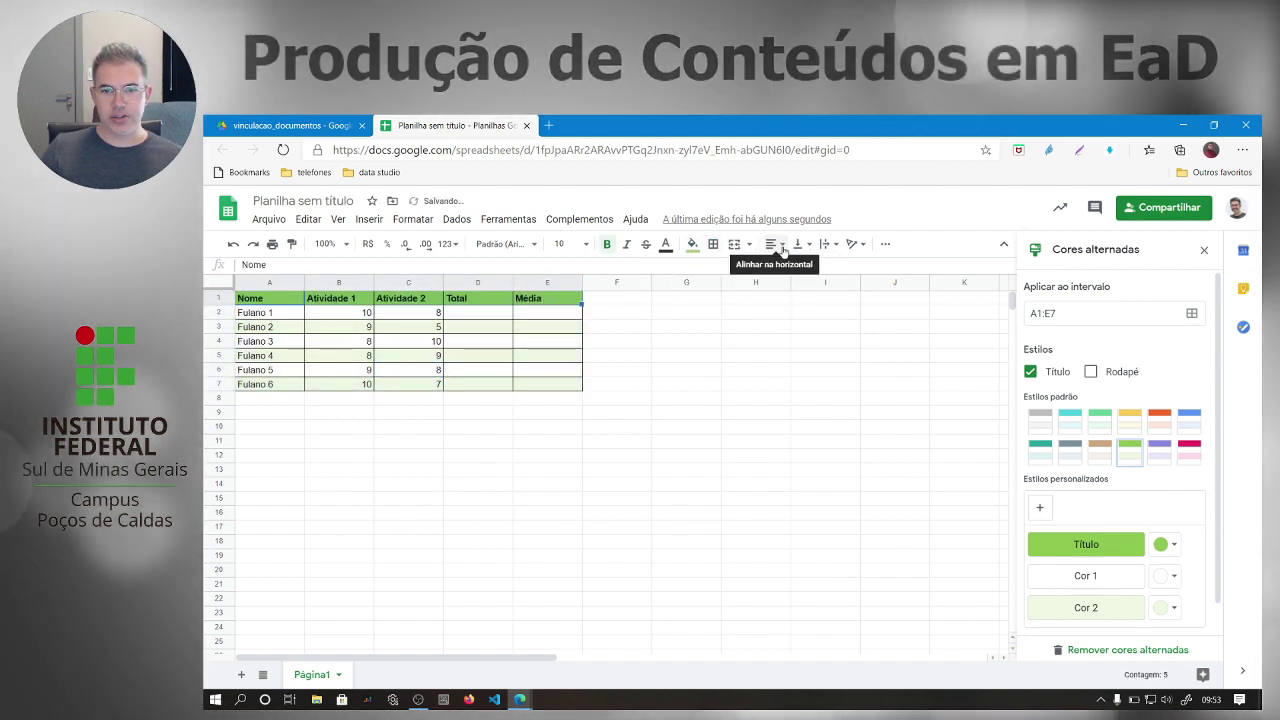
pyautogui.click(789, 267)
pyautogui.click(616, 341)
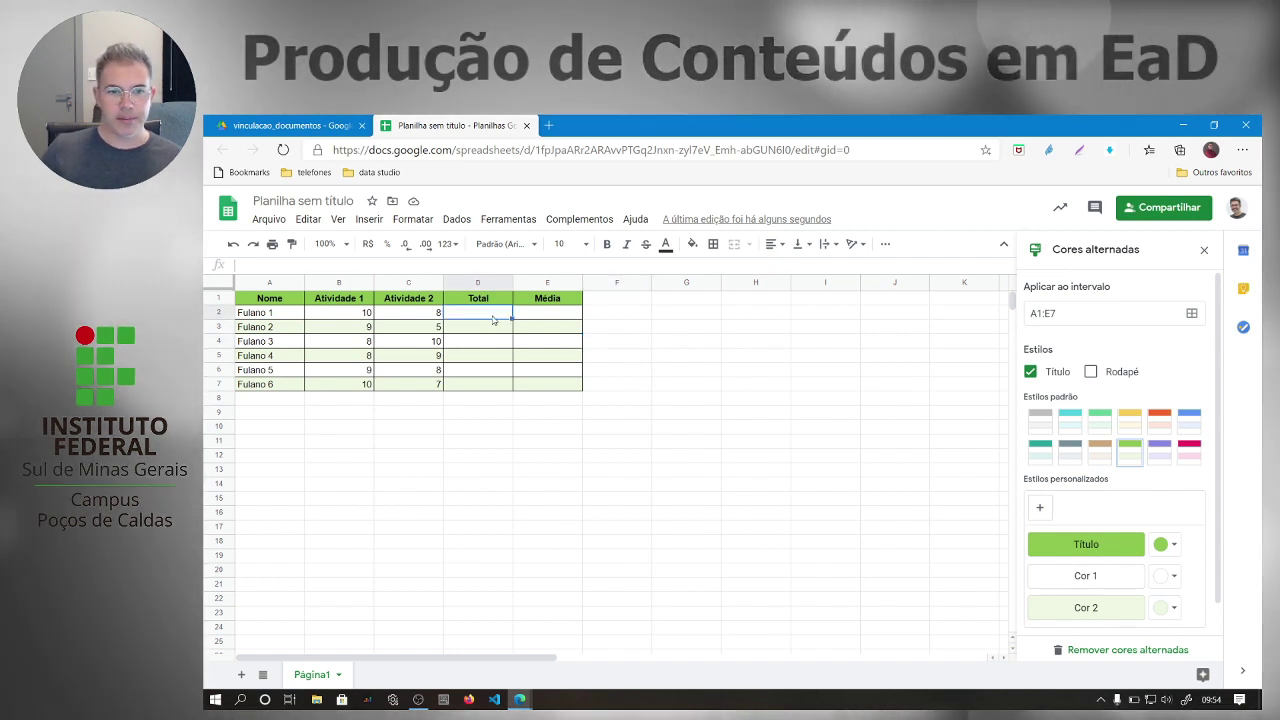
# Step: Calculate the Total in D2 with =soma(B2:C2) and fill the formula down to D7
pyautogui.write('su')
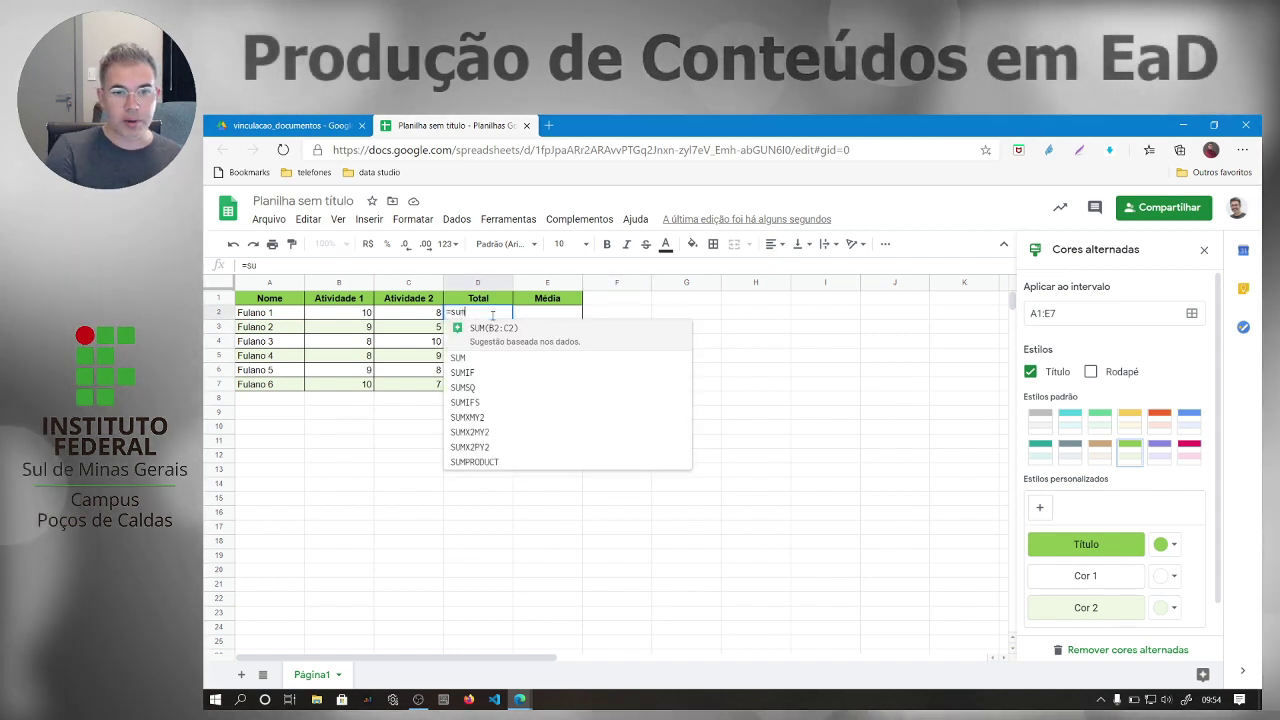
pyautogui.press('BackSpace')
pyautogui.write('oma(')
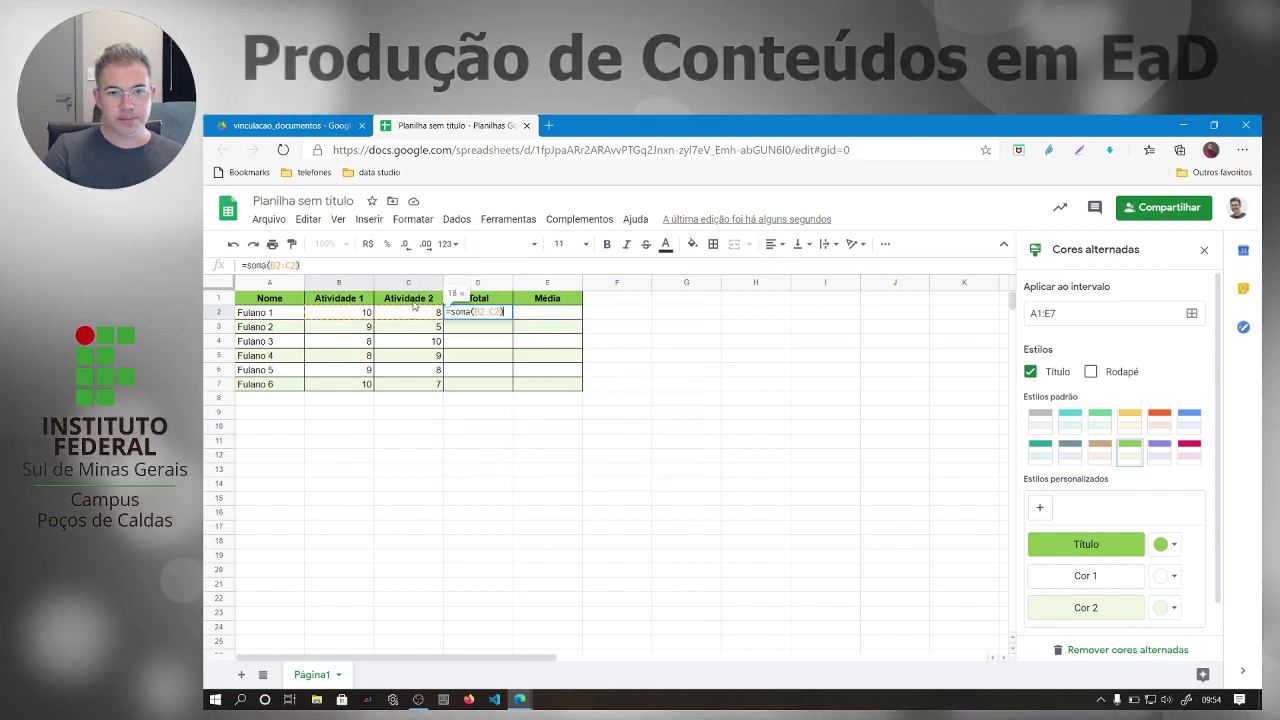
pyautogui.press('Return')
pyautogui.click(469, 314)
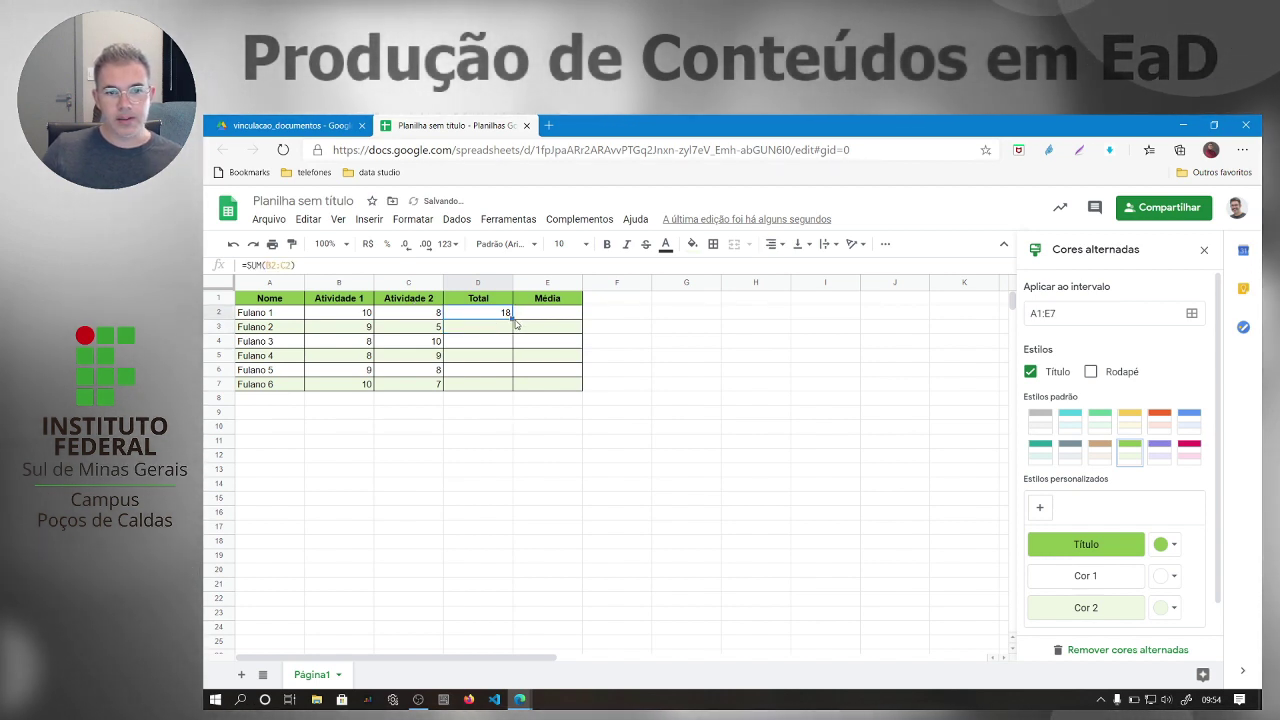
pyautogui.moveTo(515, 323); pyautogui.dragTo(501, 391)
# Step: Calculate the Média in E2 with =media(B2:C2) and fill the formula down to E7
pyautogui.click(566, 314)
pyautogui.write('=')
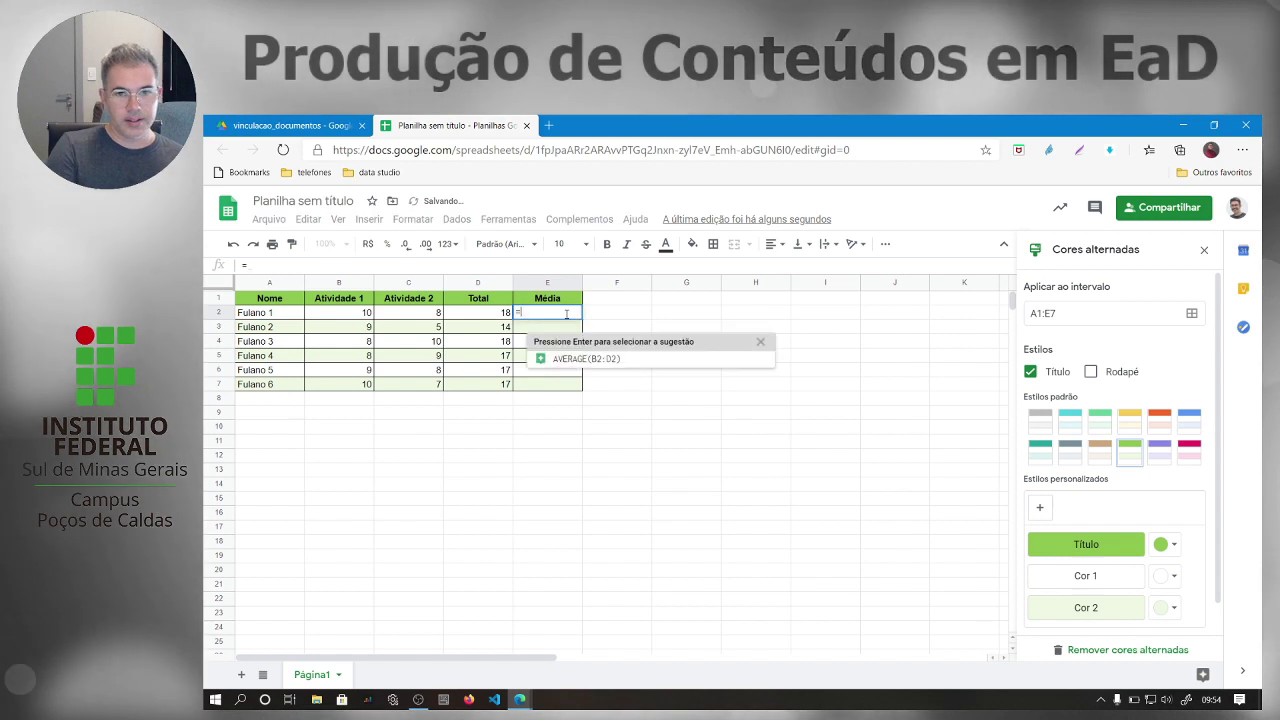
pyautogui.write('media')
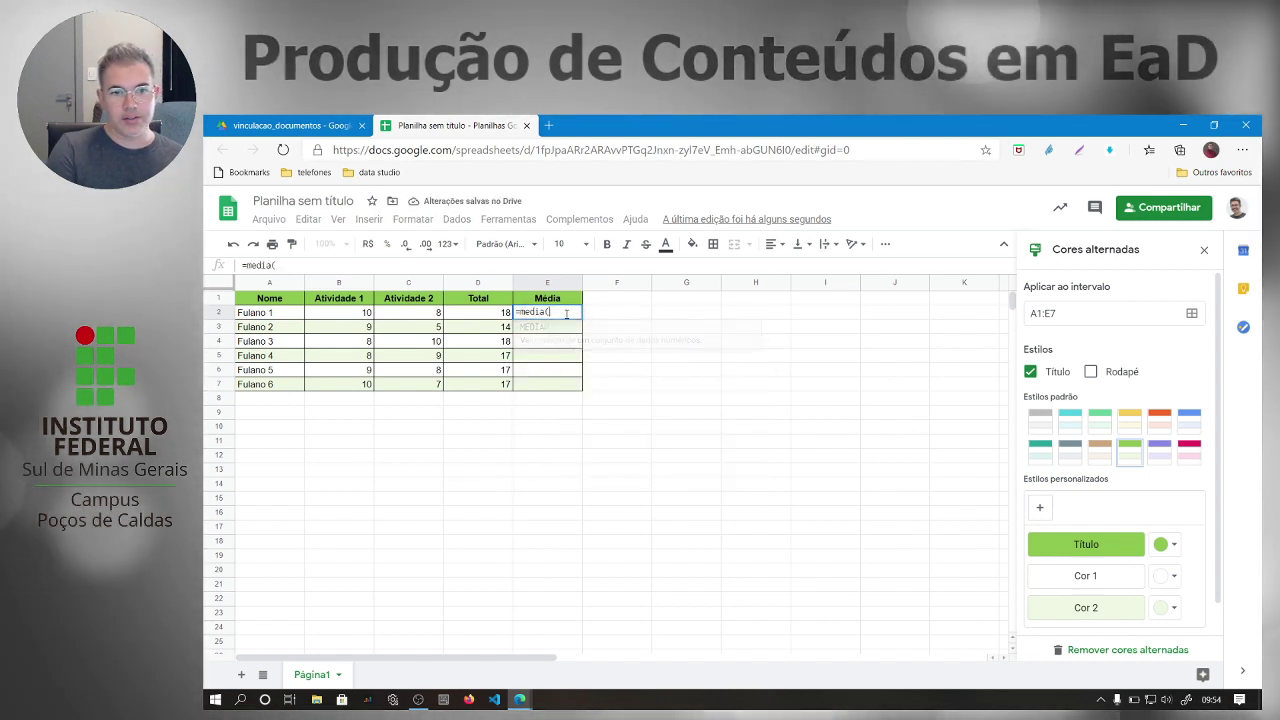
pyautogui.write('(')
pyautogui.moveTo(360, 318); pyautogui.dragTo(432, 318)
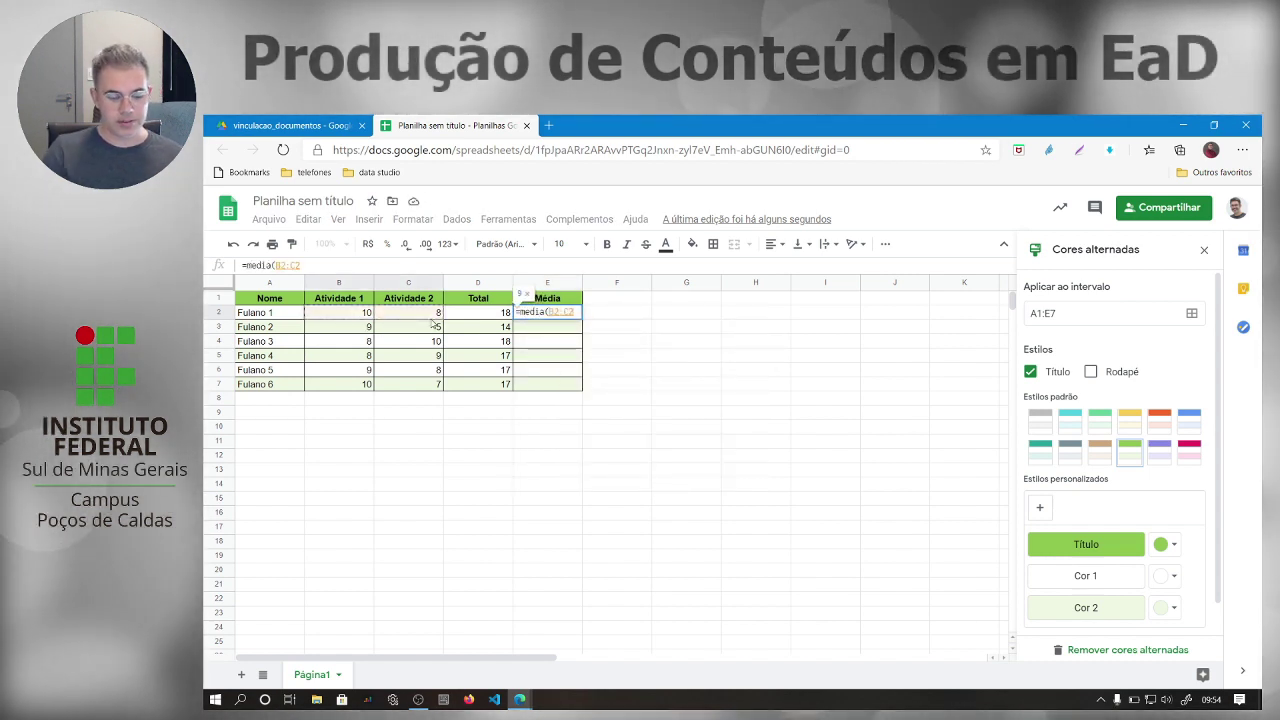
pyautogui.press('Return')
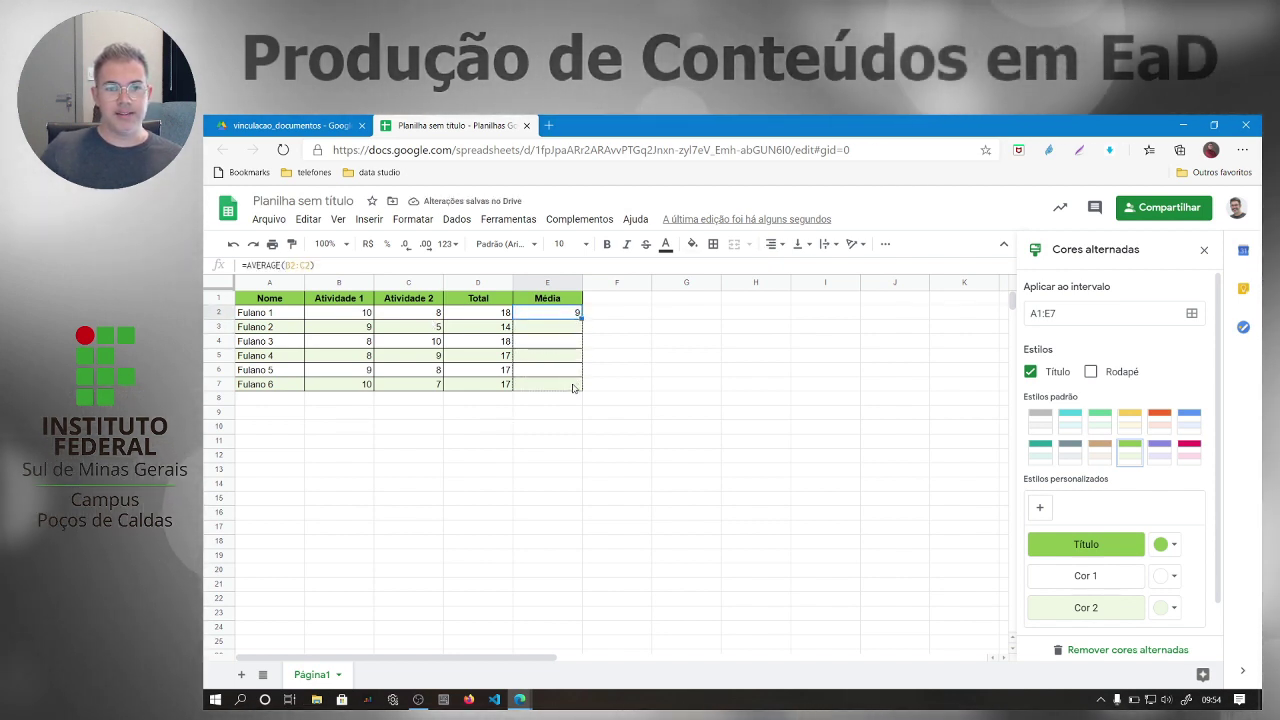
pyautogui.moveTo(573, 388); pyautogui.dragTo(574, 388)
pyautogui.click(618, 394)
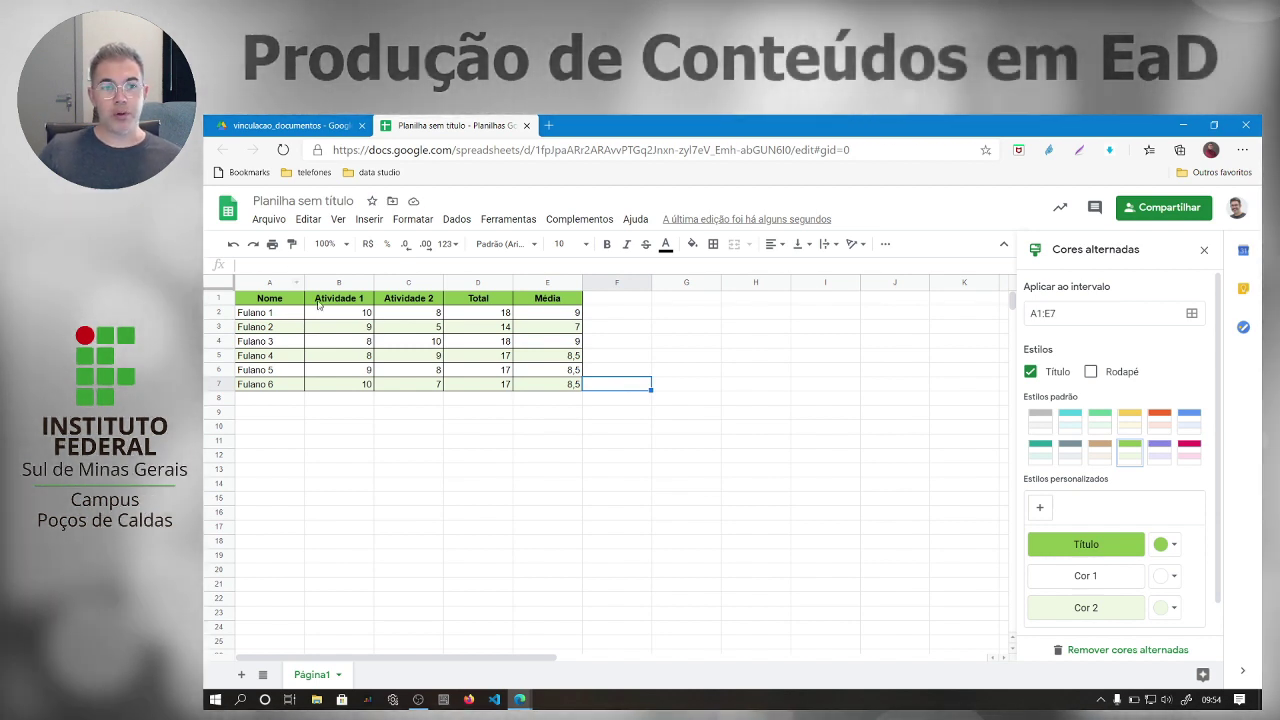
# Step: Insert a column chart of the averages by student from ranges A1:A7 and E1:E7
pyautogui.moveTo(276, 303); pyautogui.dragTo(272, 356)
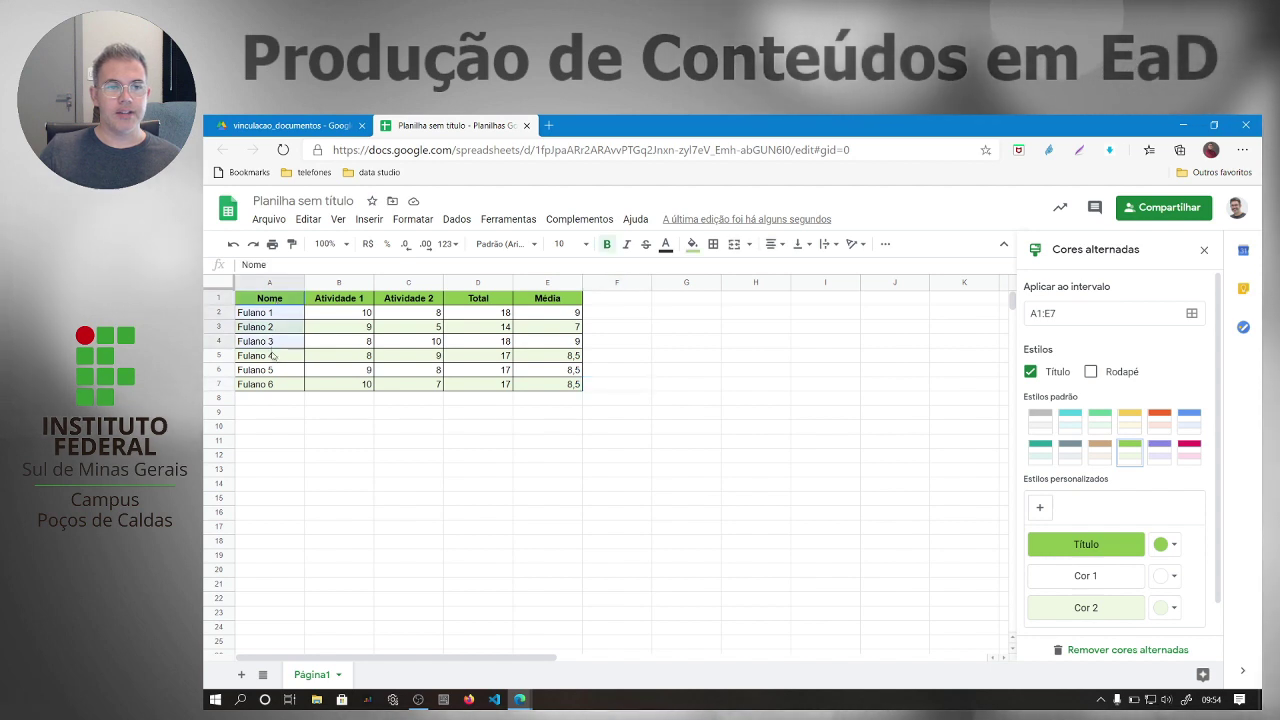
pyautogui.moveTo(536, 304); pyautogui.dragTo(545, 385)
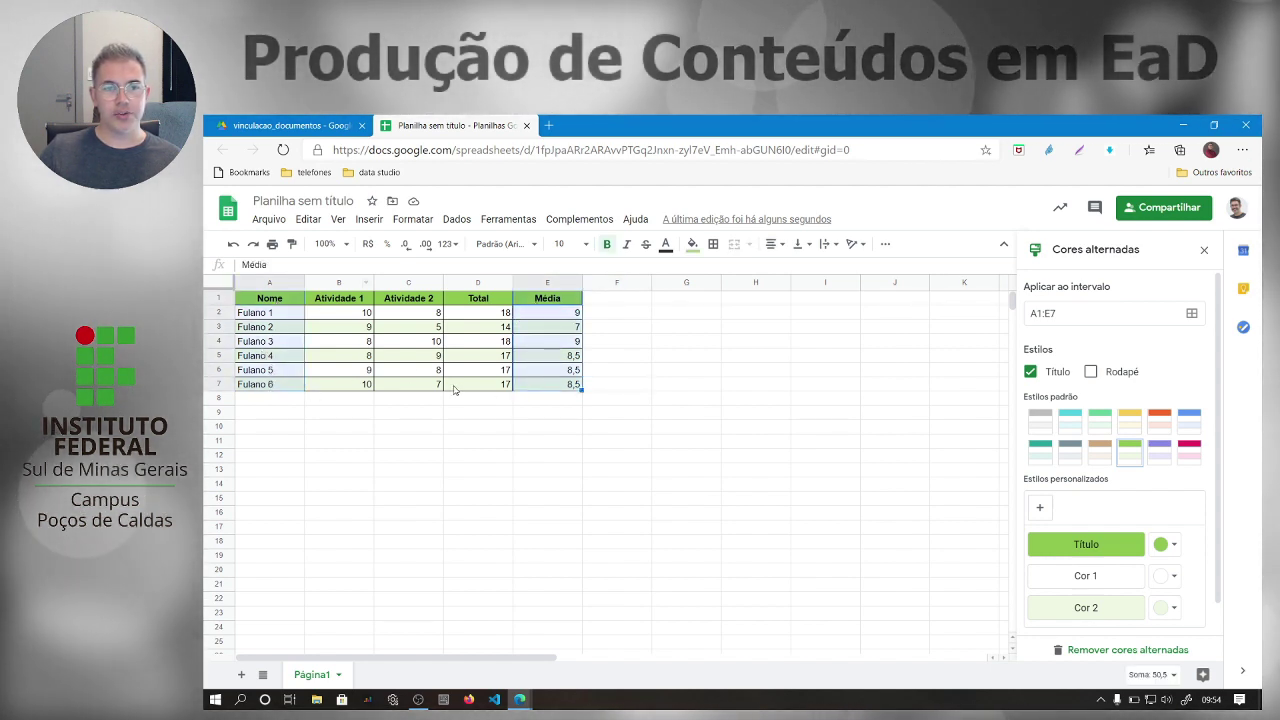
pyautogui.click(369, 220)
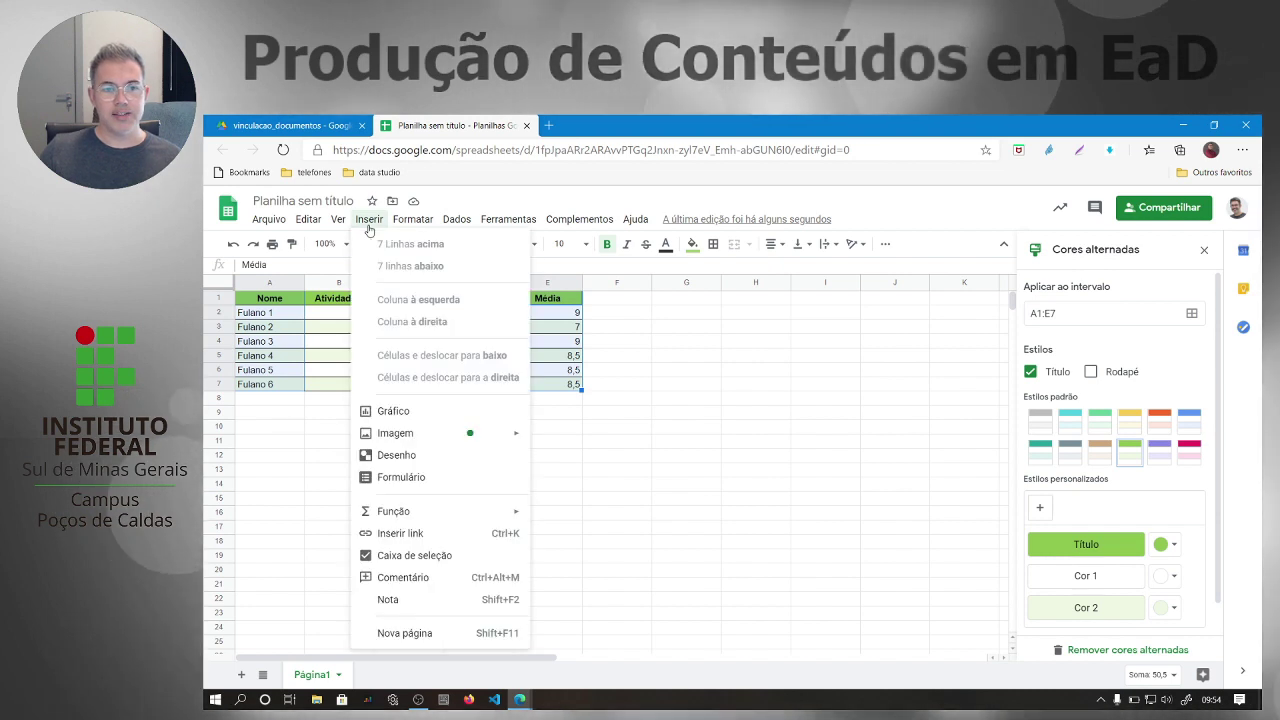
pyautogui.click(395, 411)
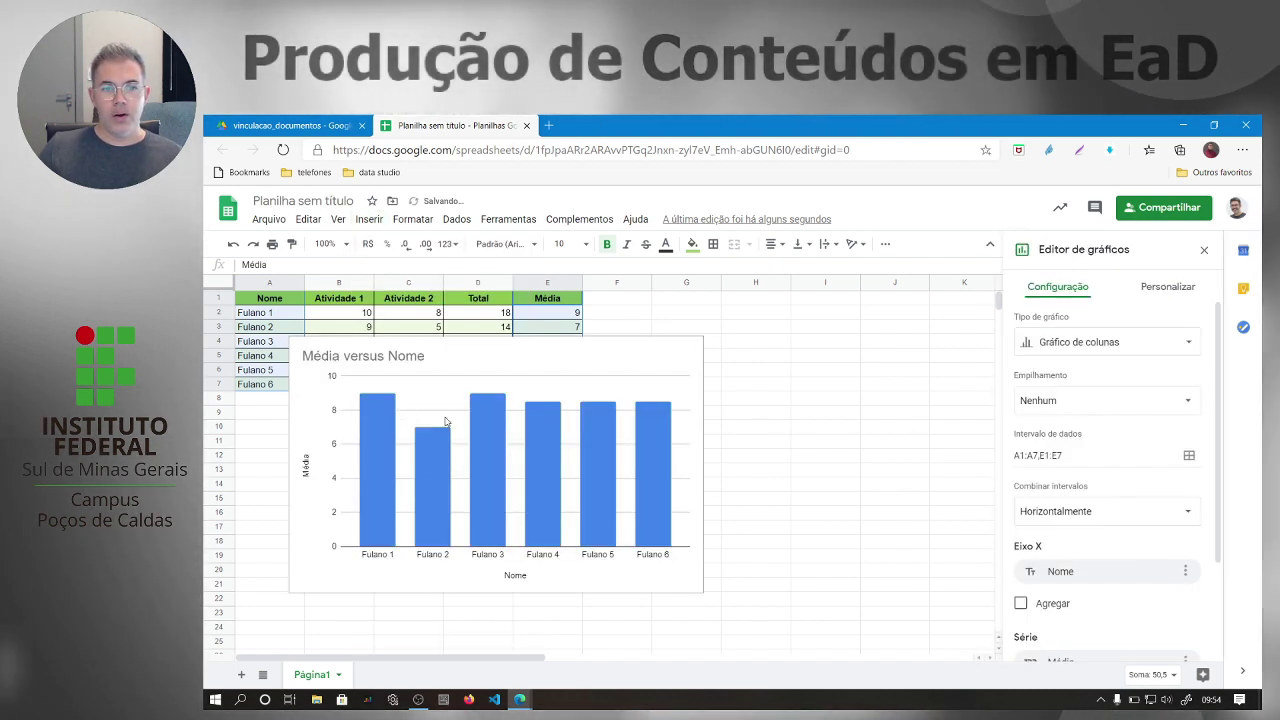
# Step: Move the averages chart clear of the grades table, placing it below the data rows
pyautogui.click(574, 375)
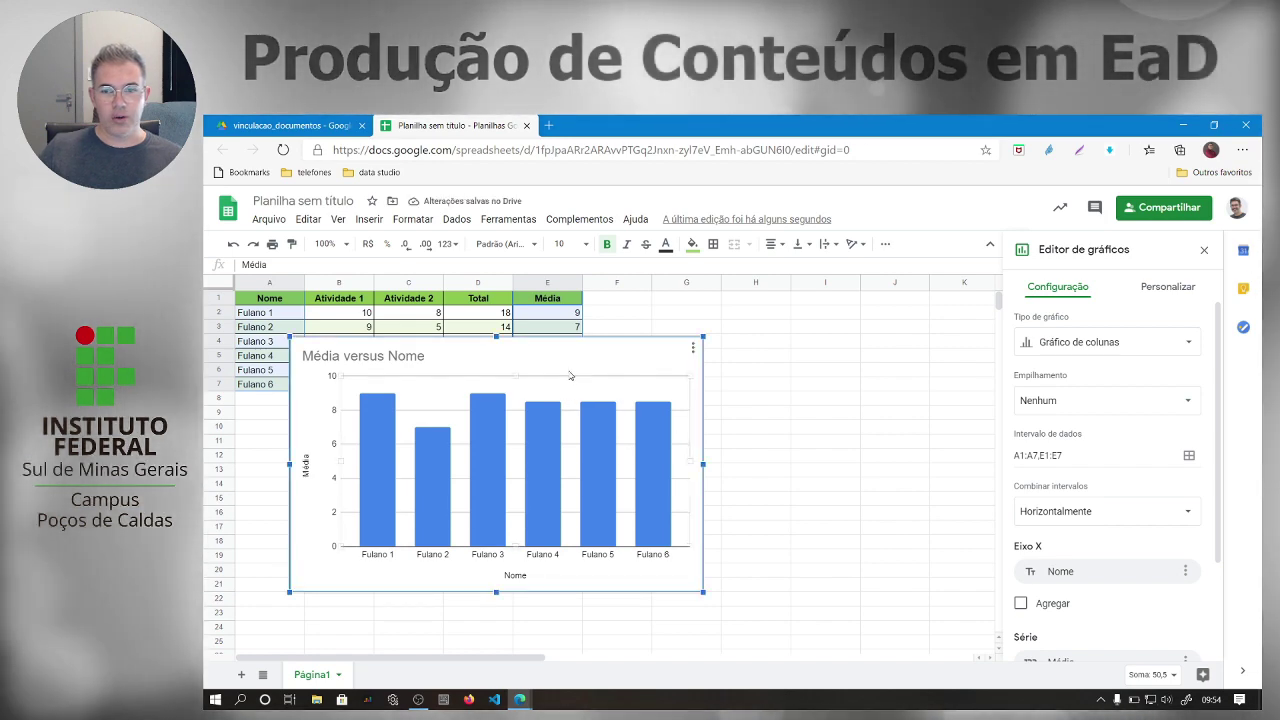
pyautogui.moveTo(574, 375); pyautogui.dragTo(742, 443)
pyautogui.scroll(-1, 742, 443)
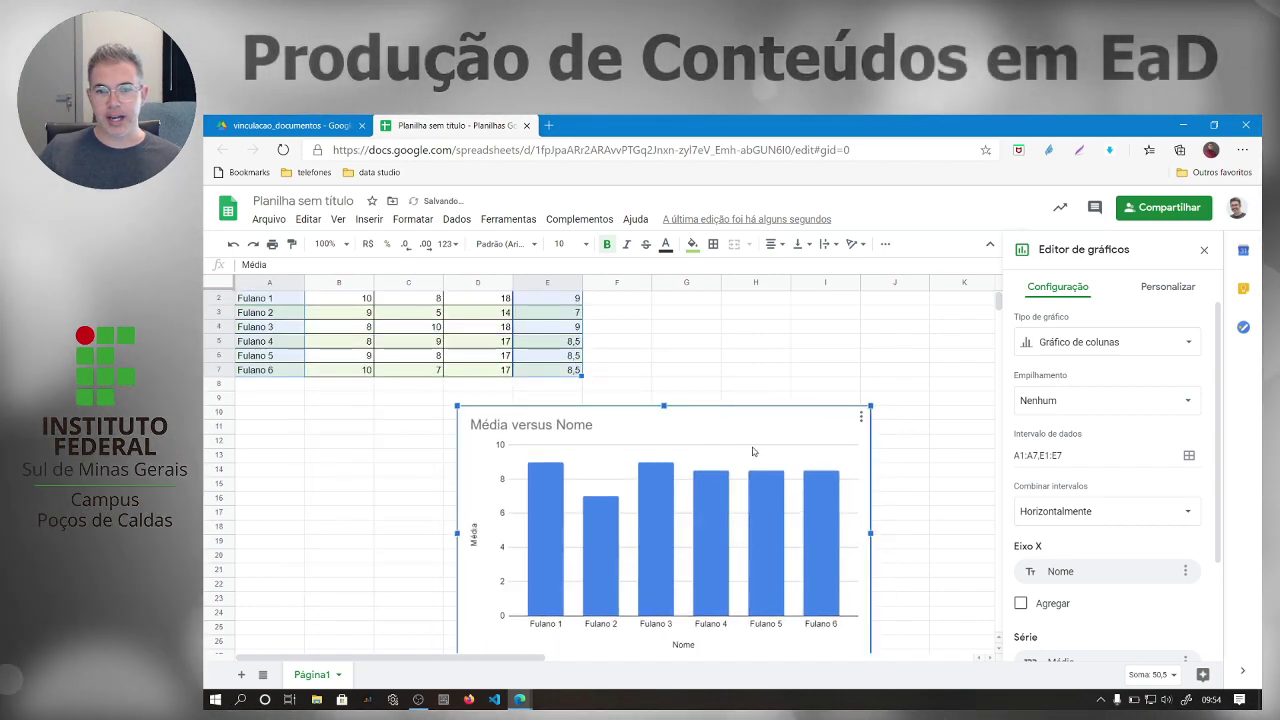
# Step: Change the averages chart's title to "Médias de Notas" and leave the chart editor
pyautogui.click(1141, 289)
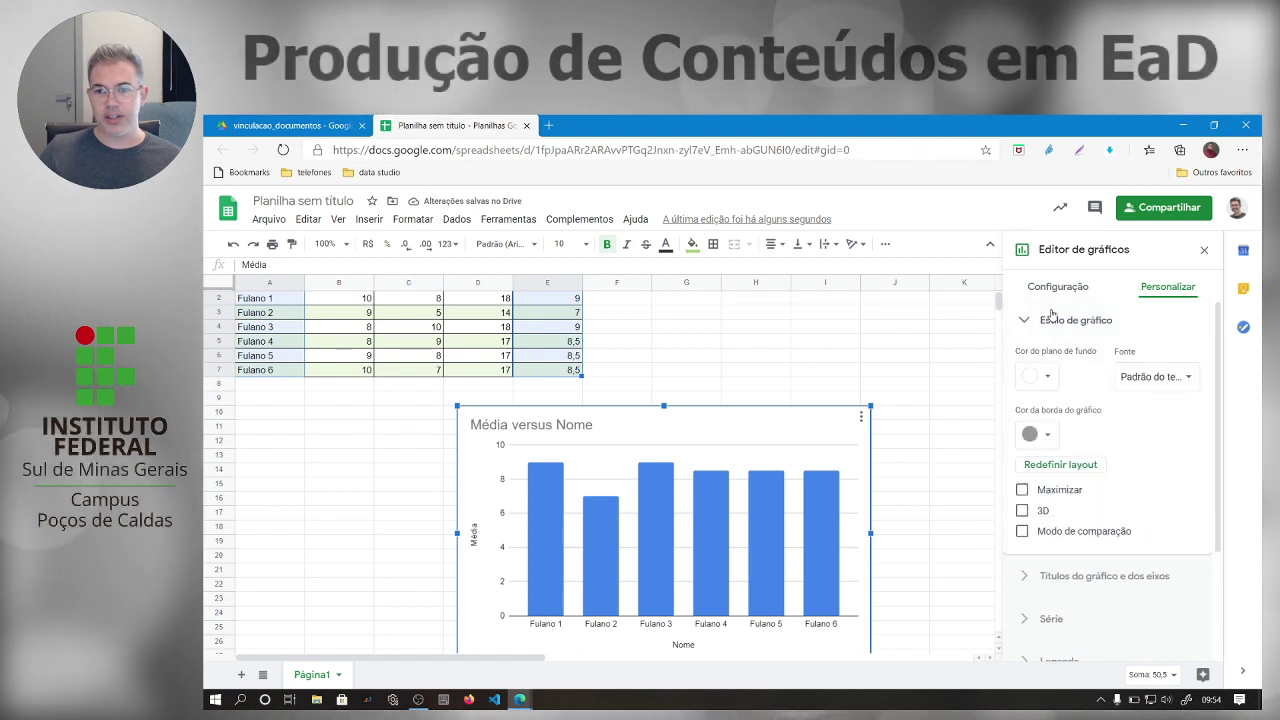
pyautogui.click(1055, 319)
pyautogui.click(1052, 316)
pyautogui.click(1052, 316)
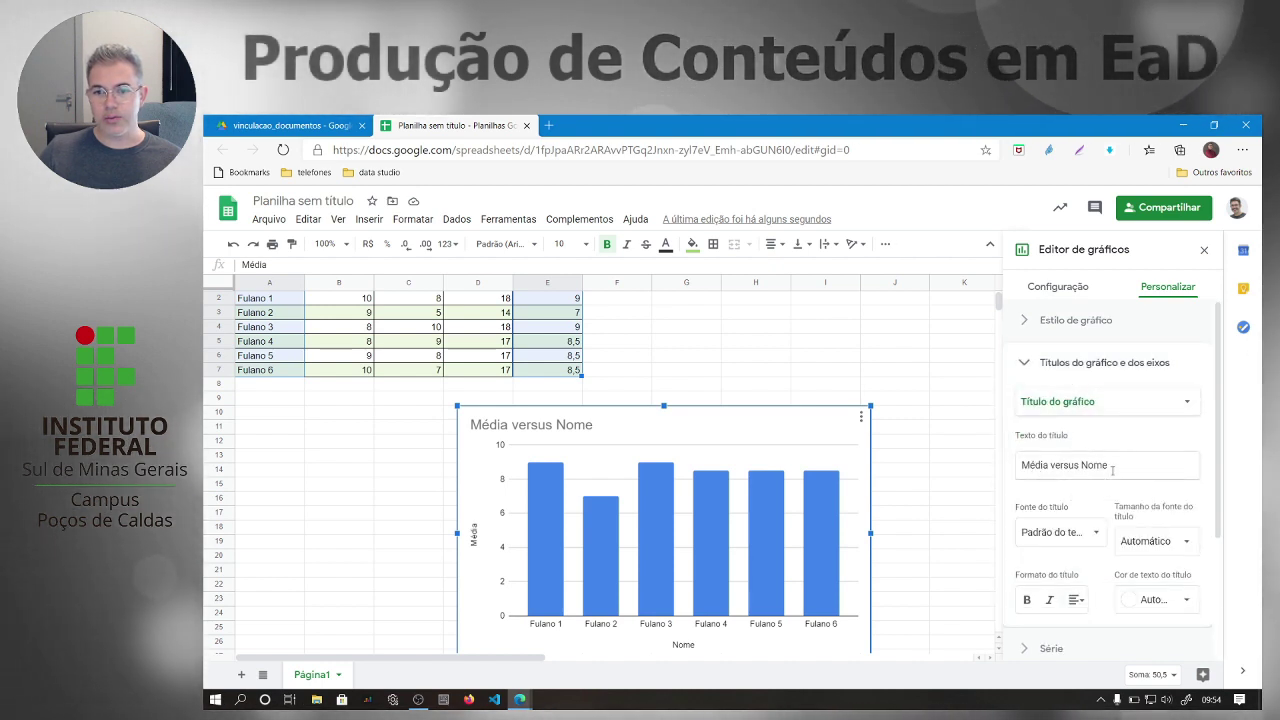
pyautogui.moveTo(1111, 462); pyautogui.dragTo(1010, 461)
pyautogui.write('Médias')
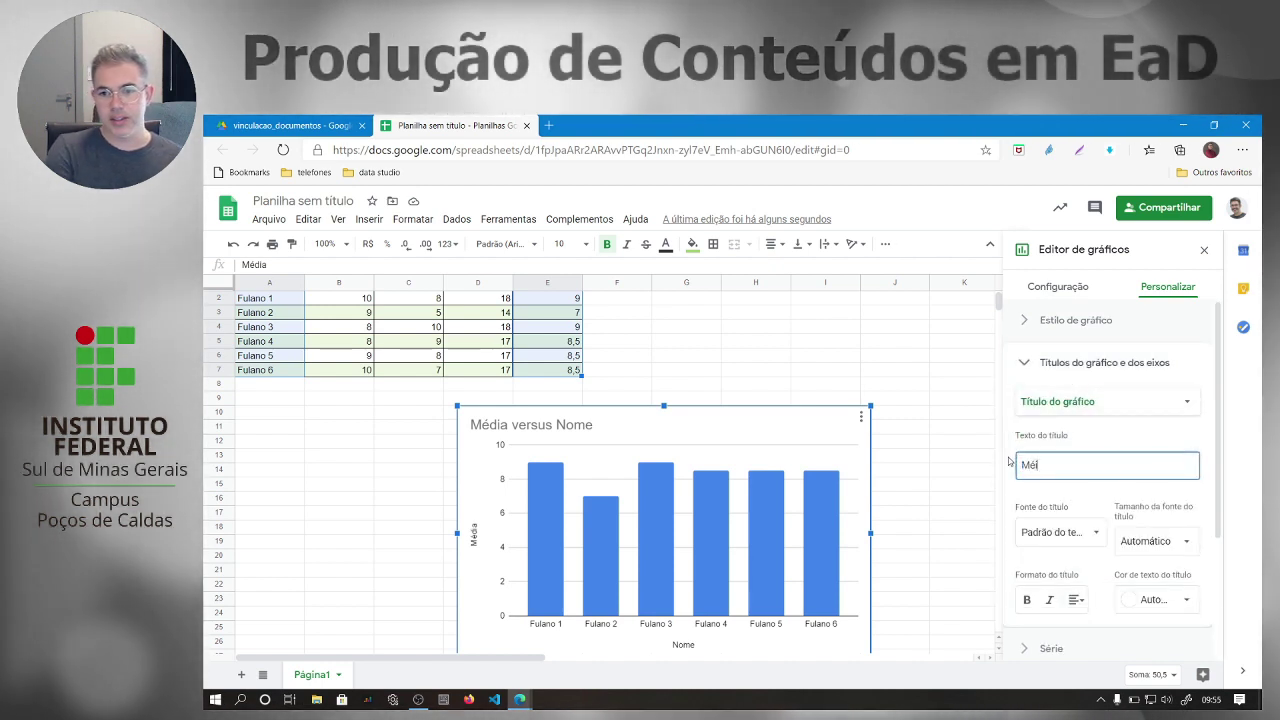
pyautogui.press('BackSpace')
pyautogui.press('BackSpace')
pyautogui.press('BackSpace')
pyautogui.press('BackSpace')
pyautogui.write('dias de nOtas')
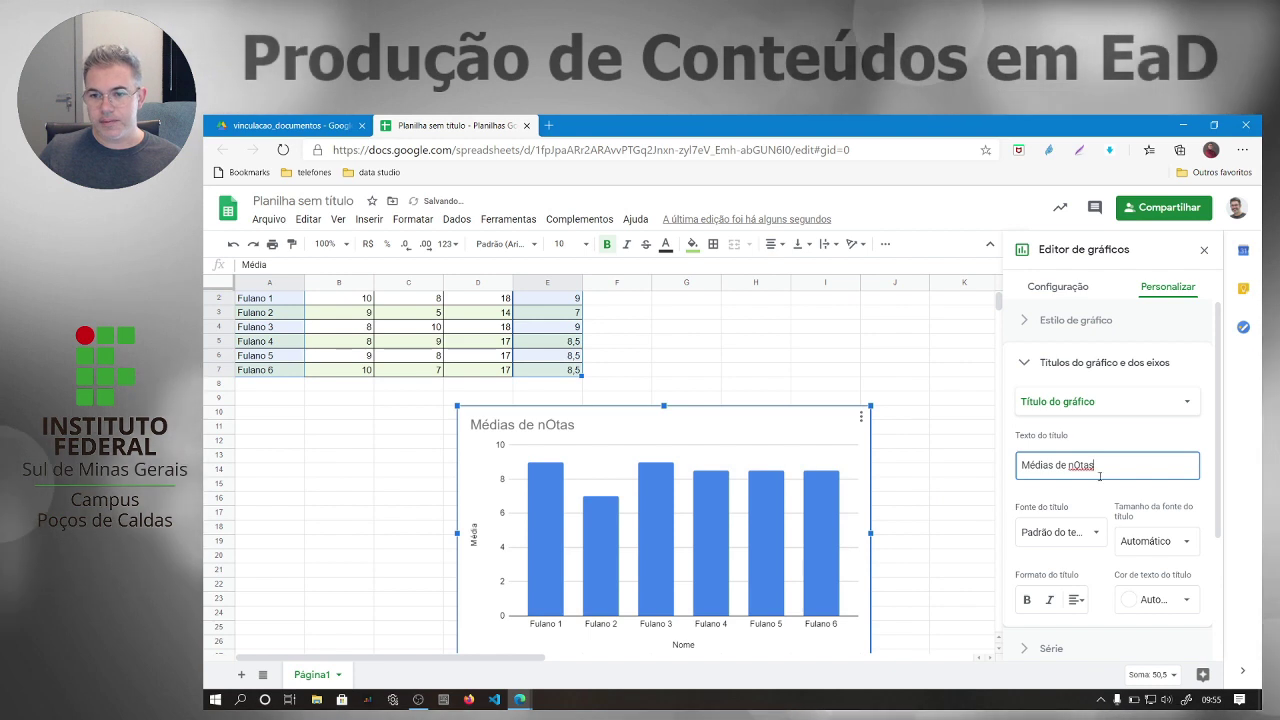
pyautogui.write('Notas')
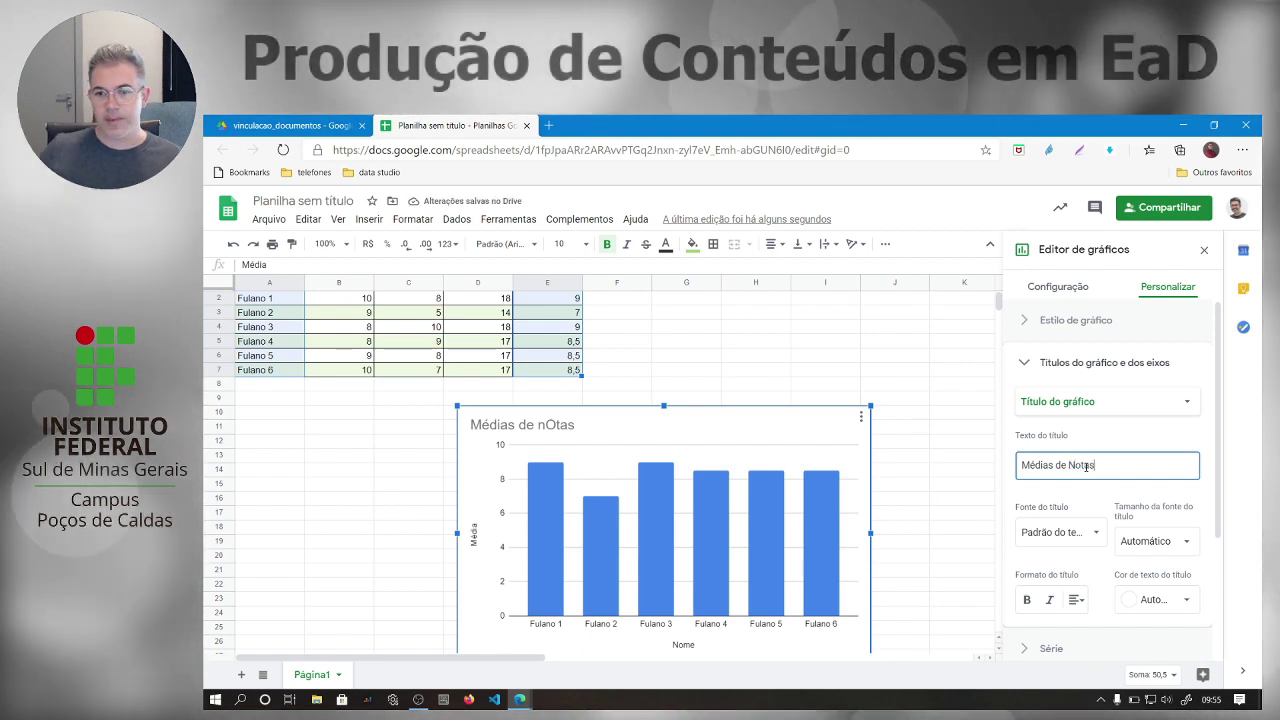
pyautogui.scroll(-2, 1086, 471)
pyautogui.scroll(-1, 1086, 471)
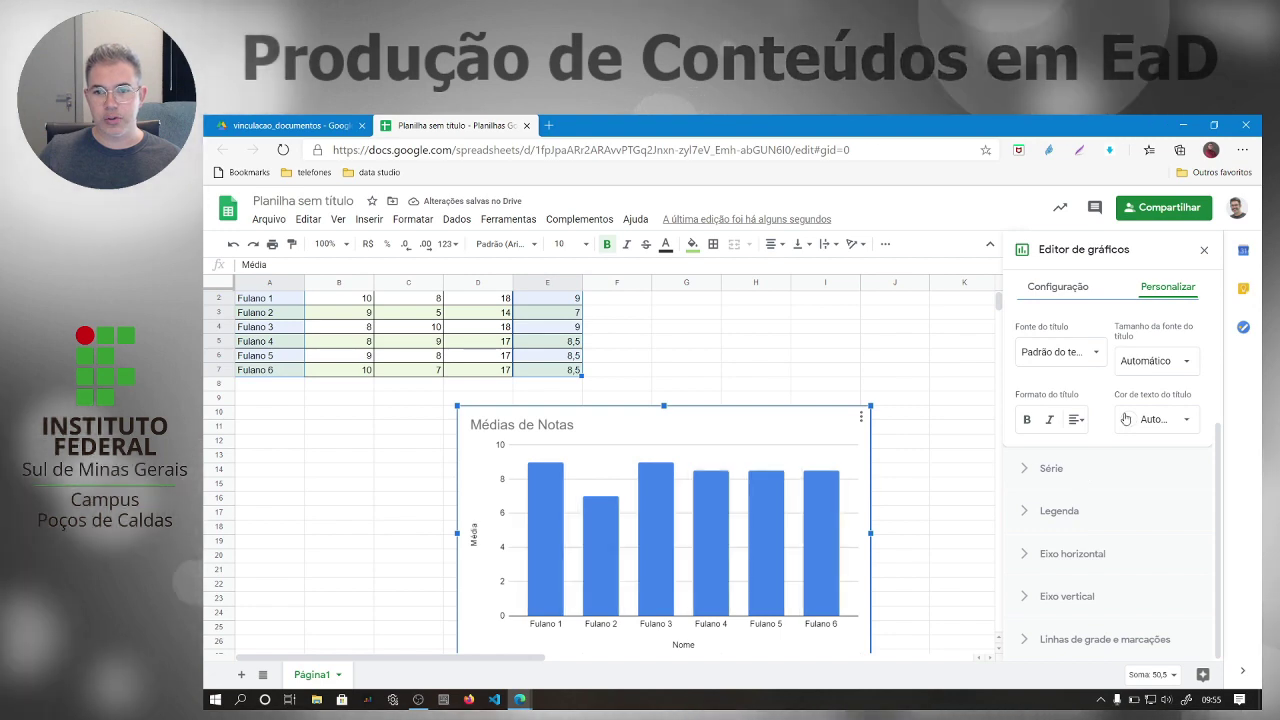
pyautogui.scroll(3, 1100, 470)
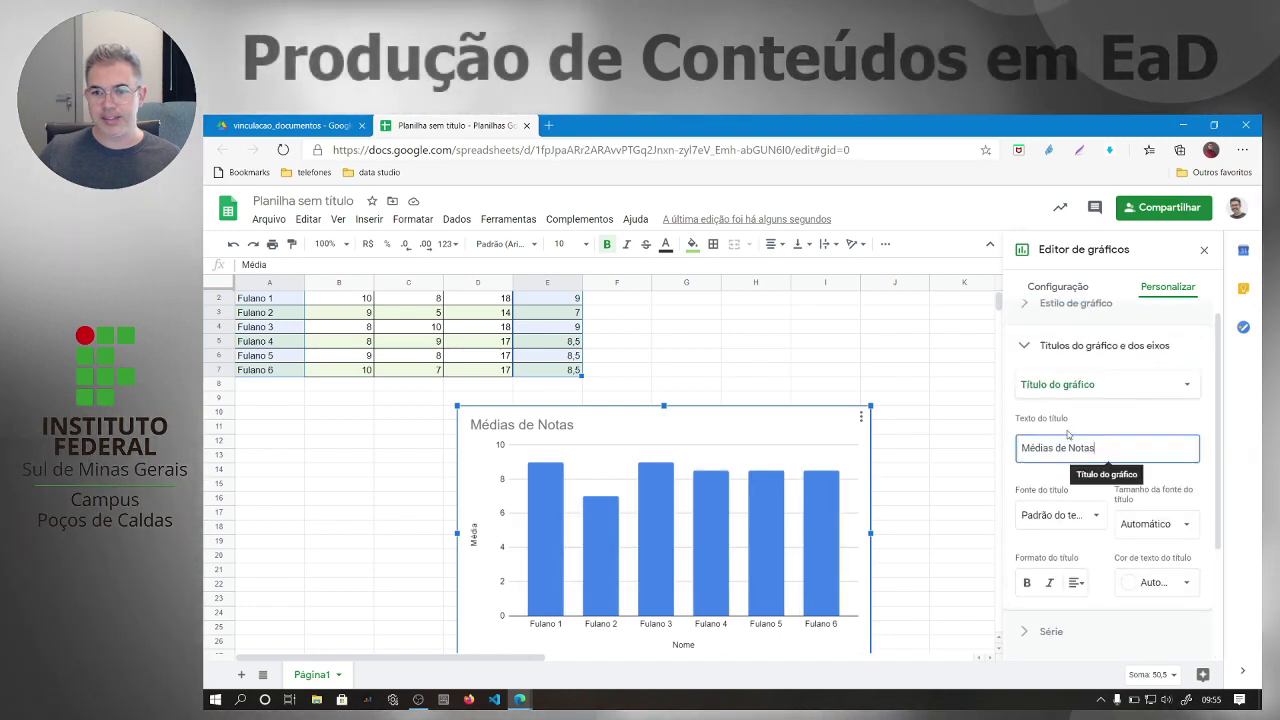
pyautogui.click(1045, 350)
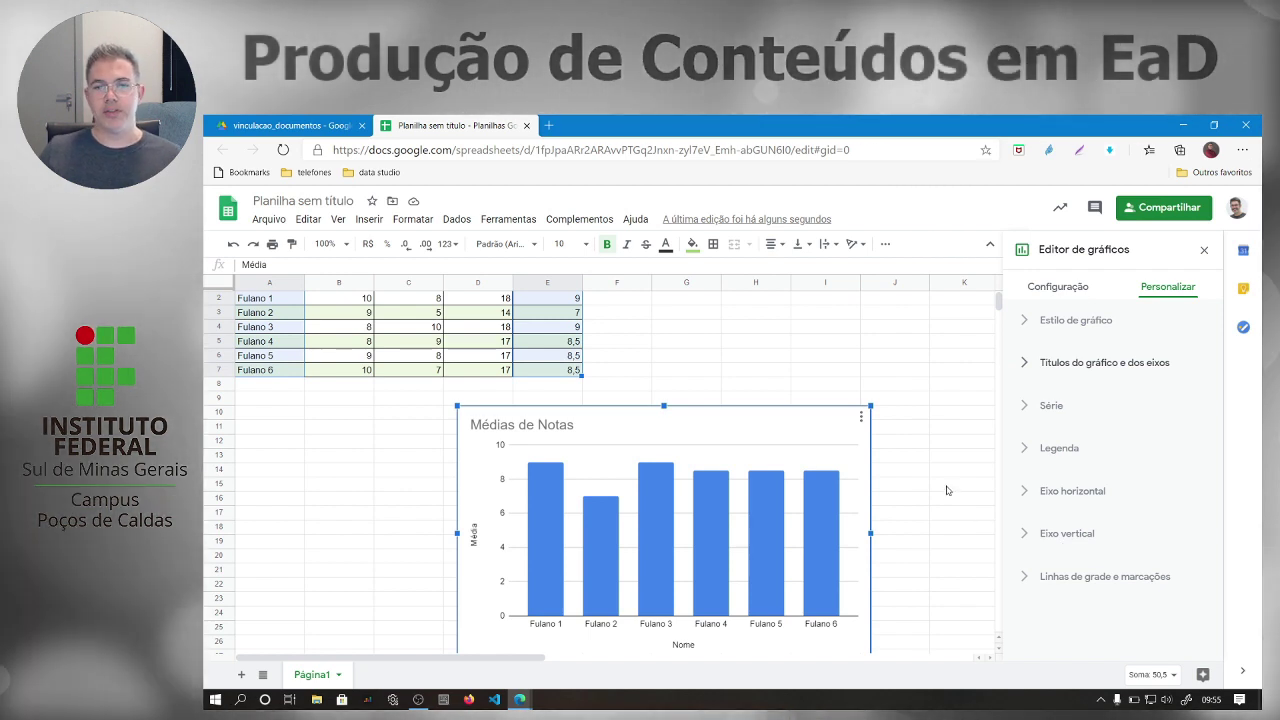
pyautogui.click(947, 489)
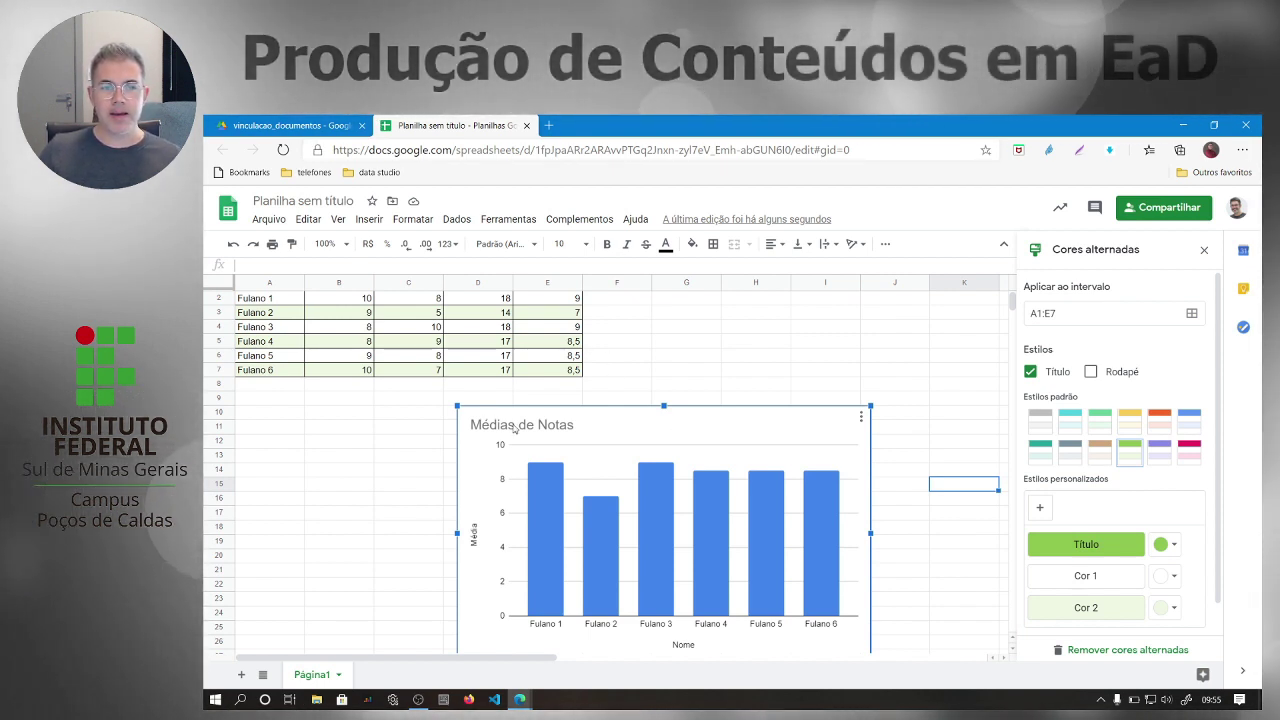
# Step: Create a new Google Slides presentation in the shared Drive folder vinculacao_documentos
pyautogui.click(290, 125)
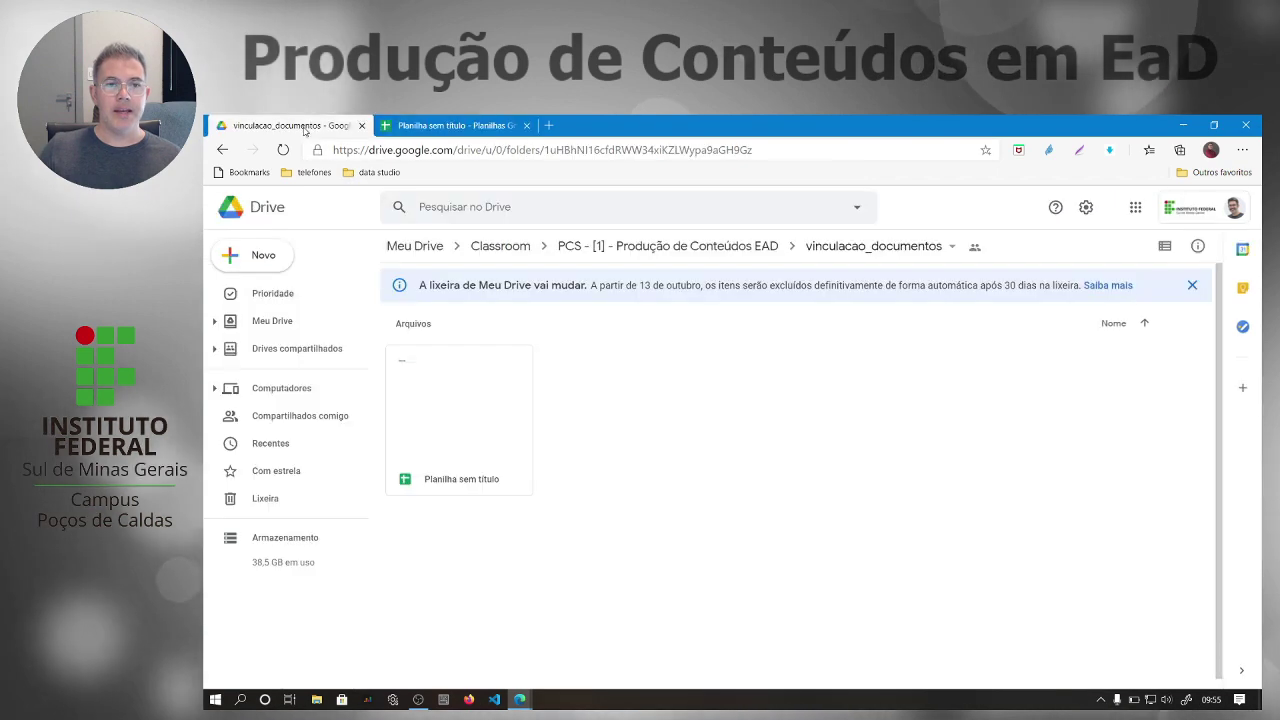
pyautogui.rightClick(623, 427)
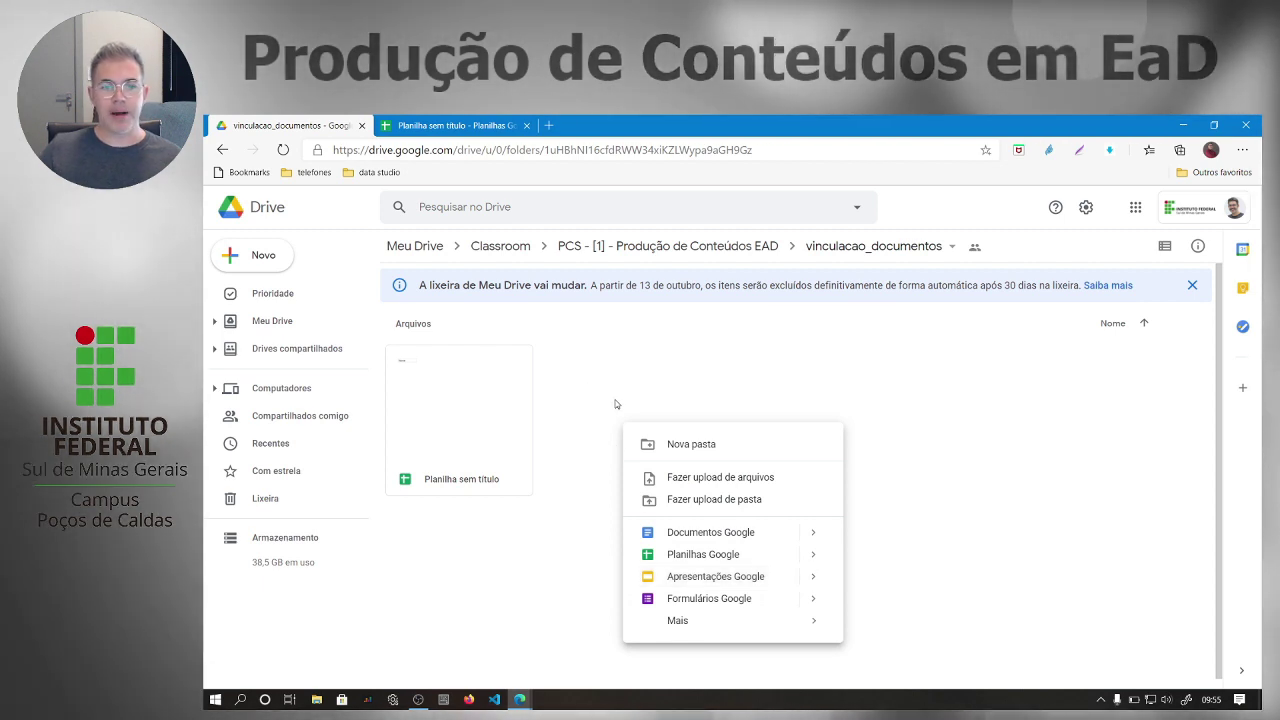
pyautogui.click(668, 576)
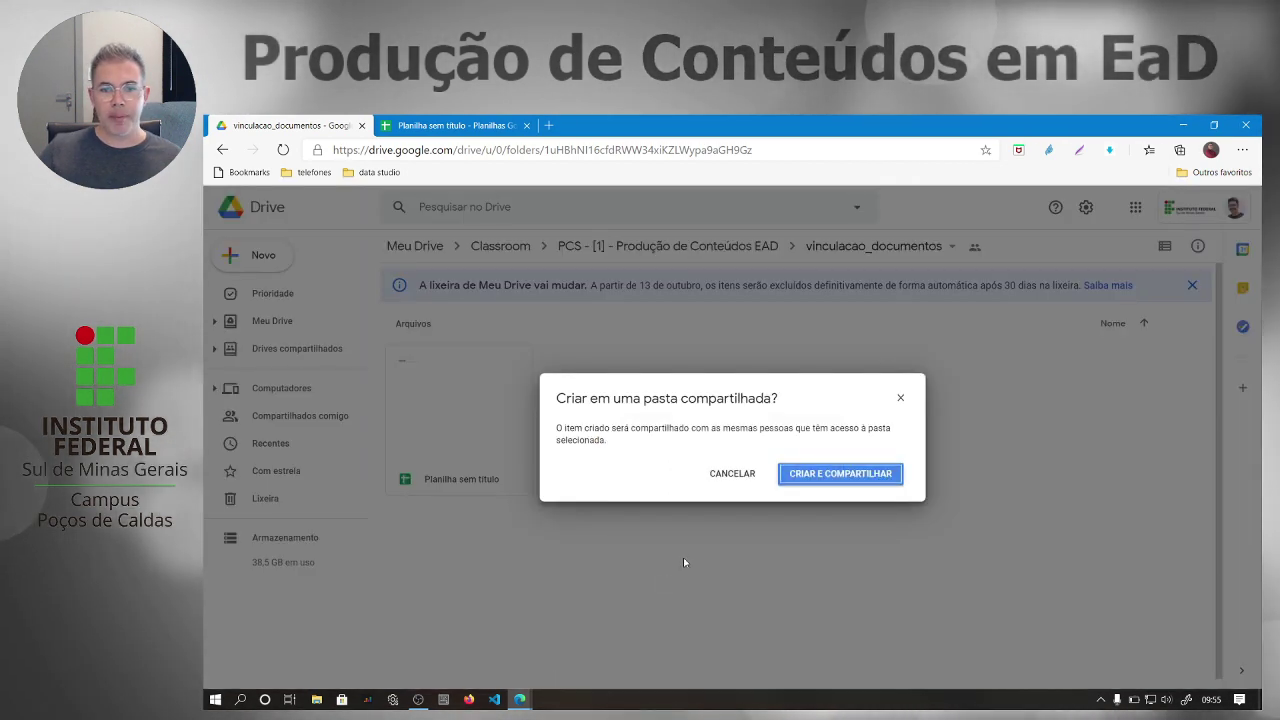
pyautogui.click(826, 472)
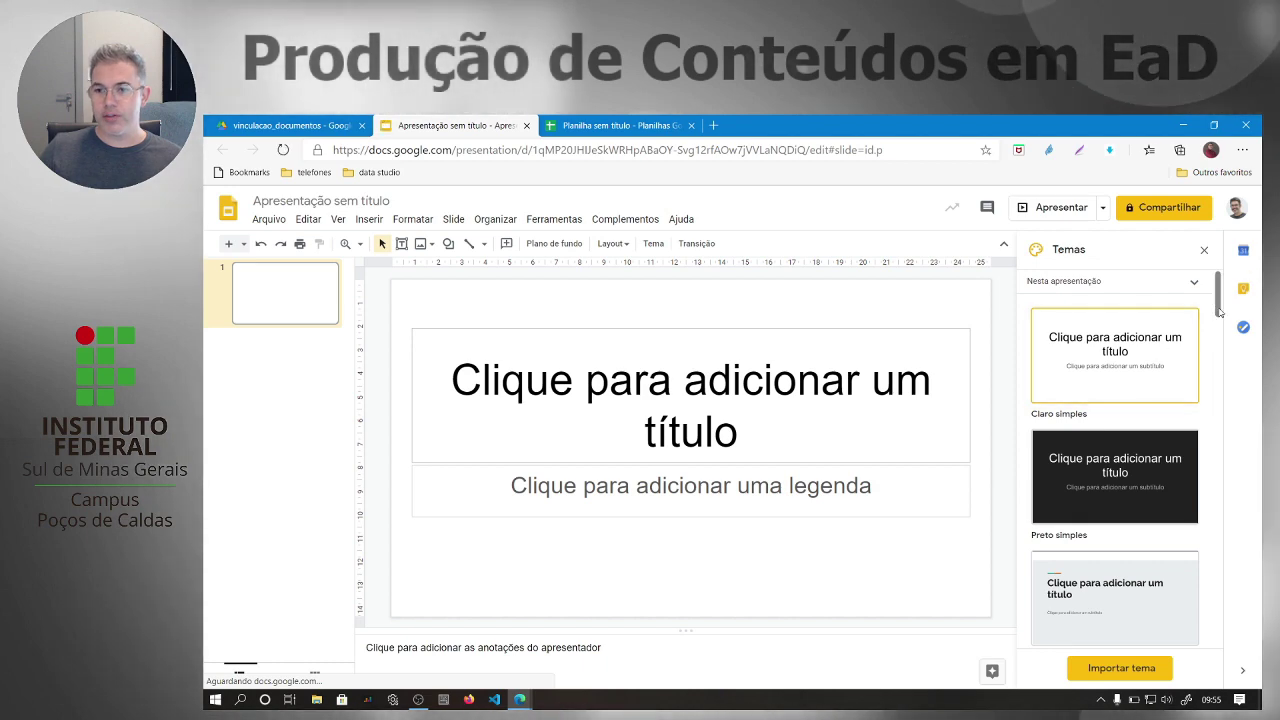
# Step: Apply the Suíço theme to the new presentation
pyautogui.moveTo(1212, 322); pyautogui.dragTo(1215, 380)
pyautogui.scroll(-2, 1213, 428)
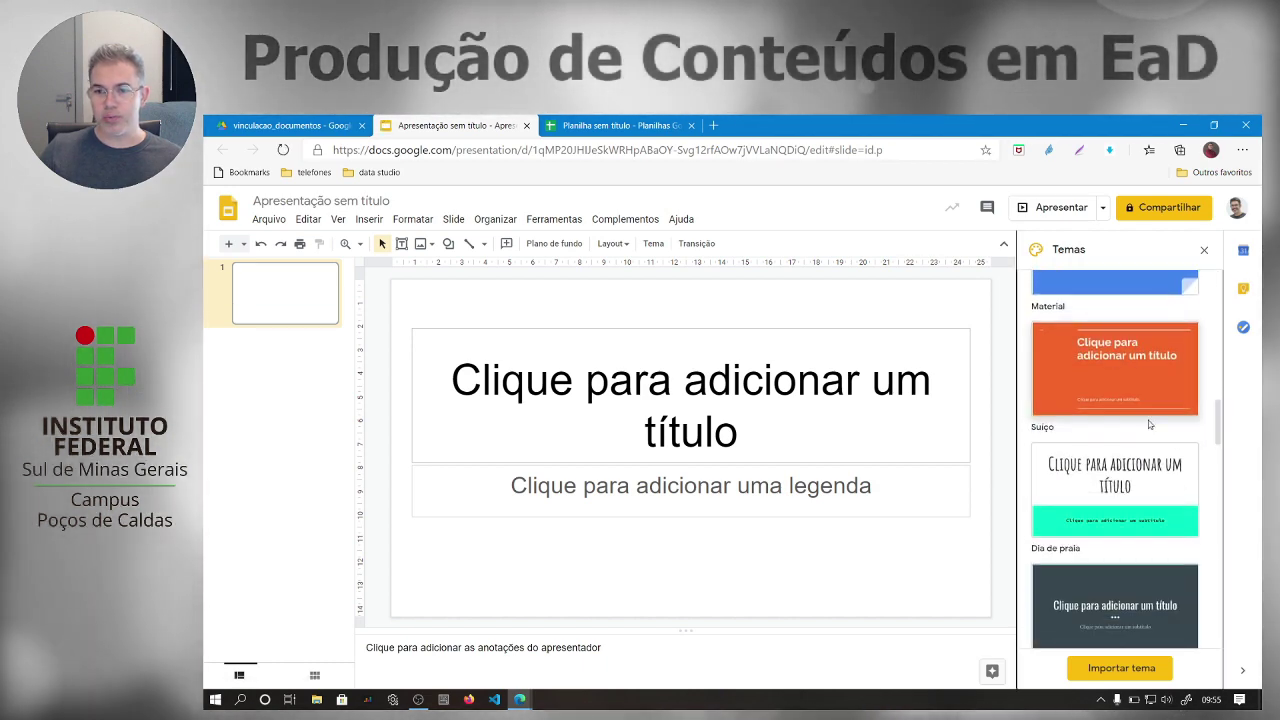
pyautogui.click(1120, 380)
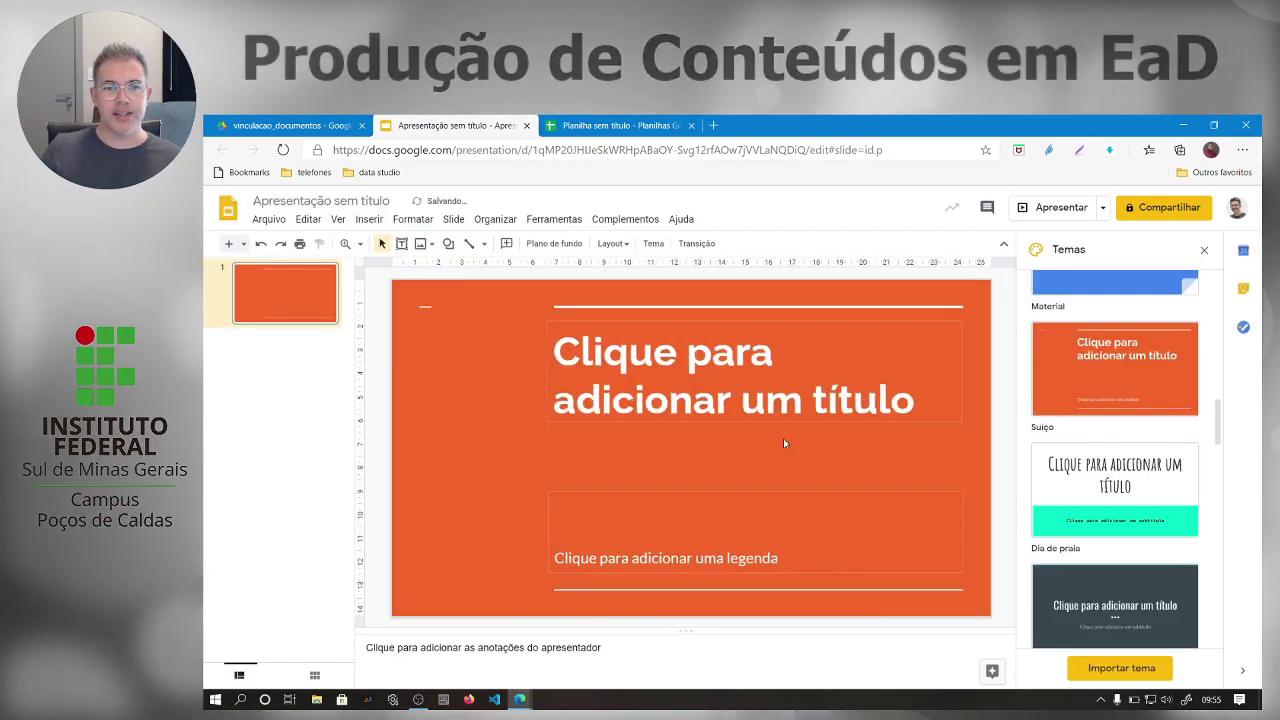
# Step: Change the title slide's background color to a solid medium green
pyautogui.rightClick(491, 440)
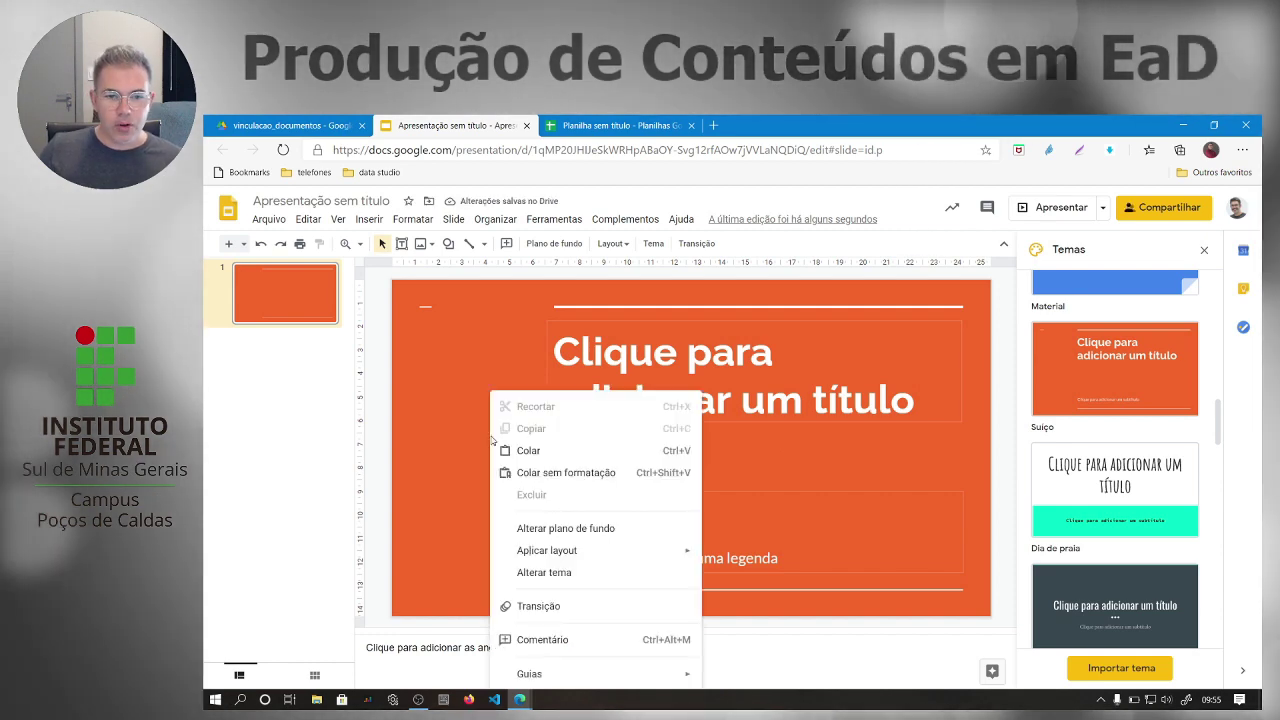
pyautogui.click(564, 527)
pyautogui.click(820, 399)
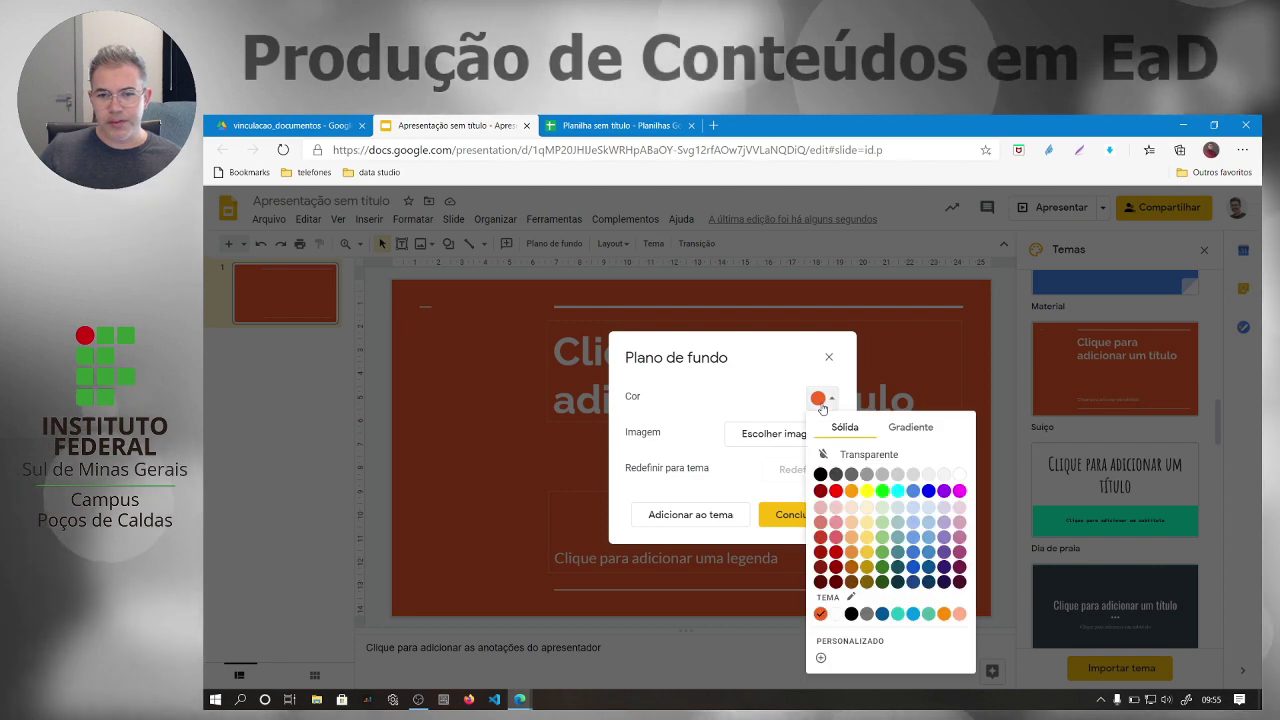
pyautogui.click(882, 552)
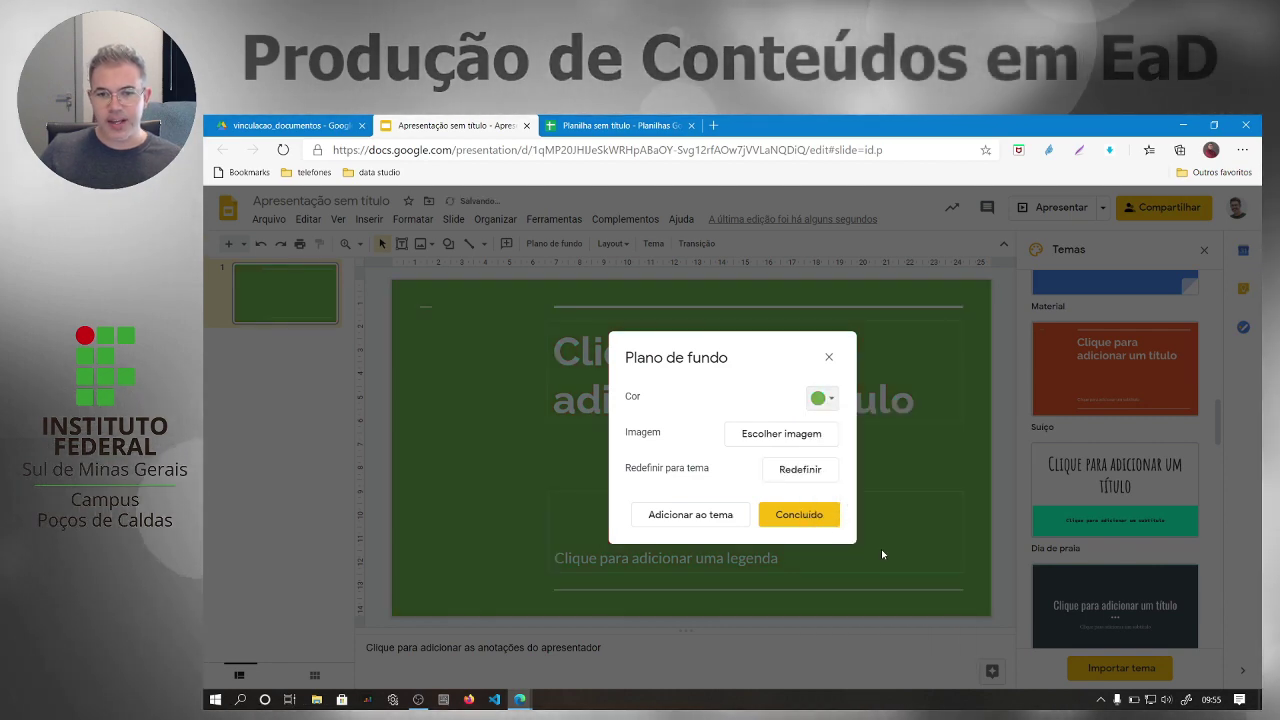
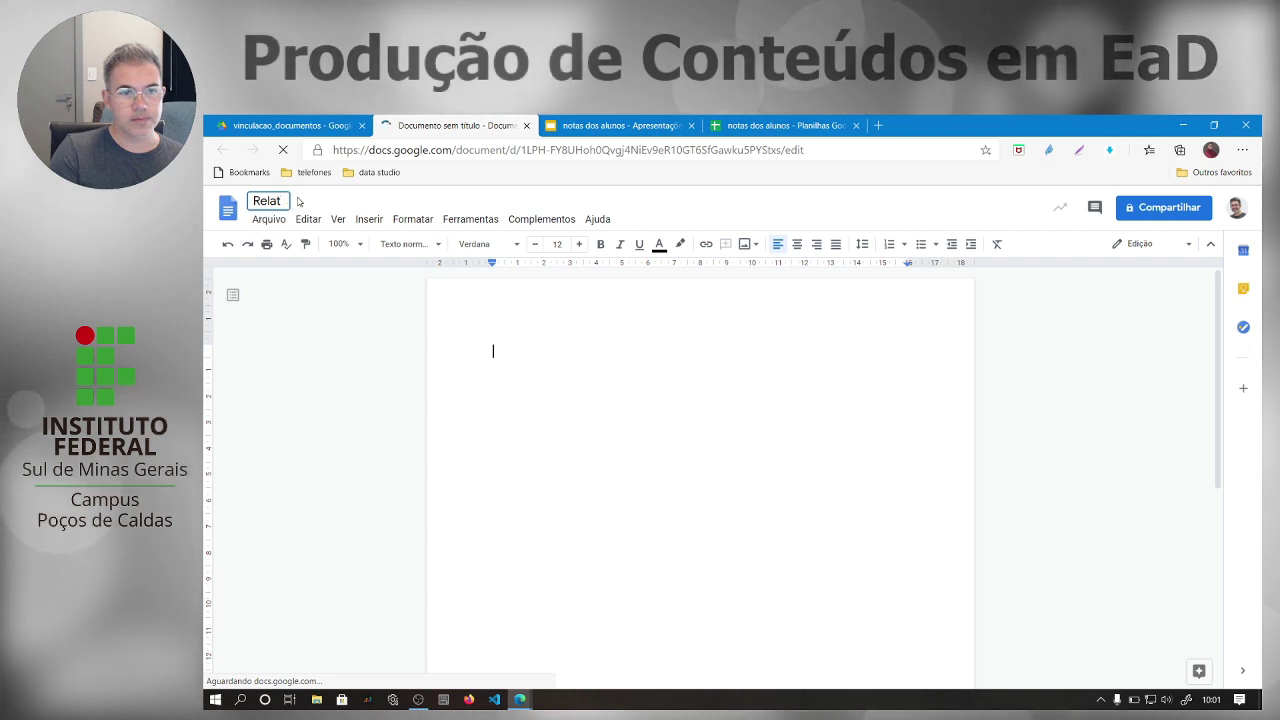
# Step: Name the document "Relatório de notas" and enter "Relatório de Notas" as the first line of its text
pyautogui.write('ório de notas')
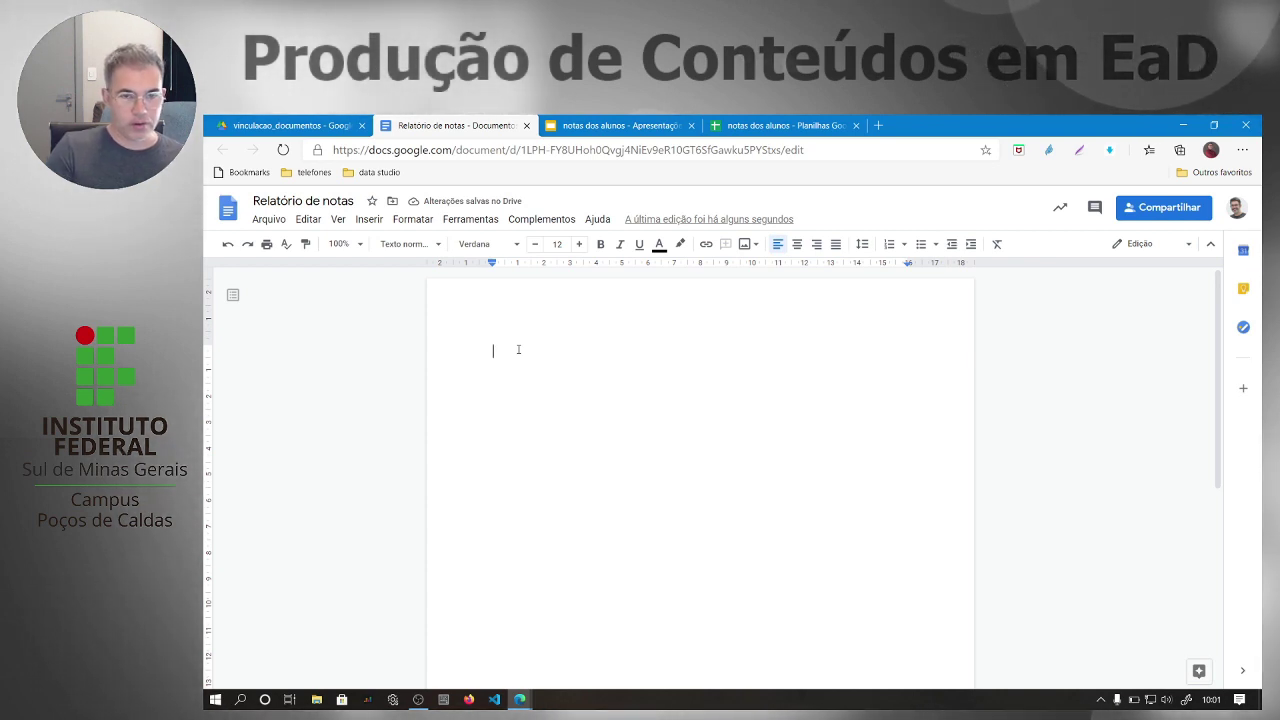
pyautogui.write('REla')
pyautogui.press('BackSpace')
pyautogui.press('BackSpace')
pyautogui.press('BackSpace')
pyautogui.write('el')
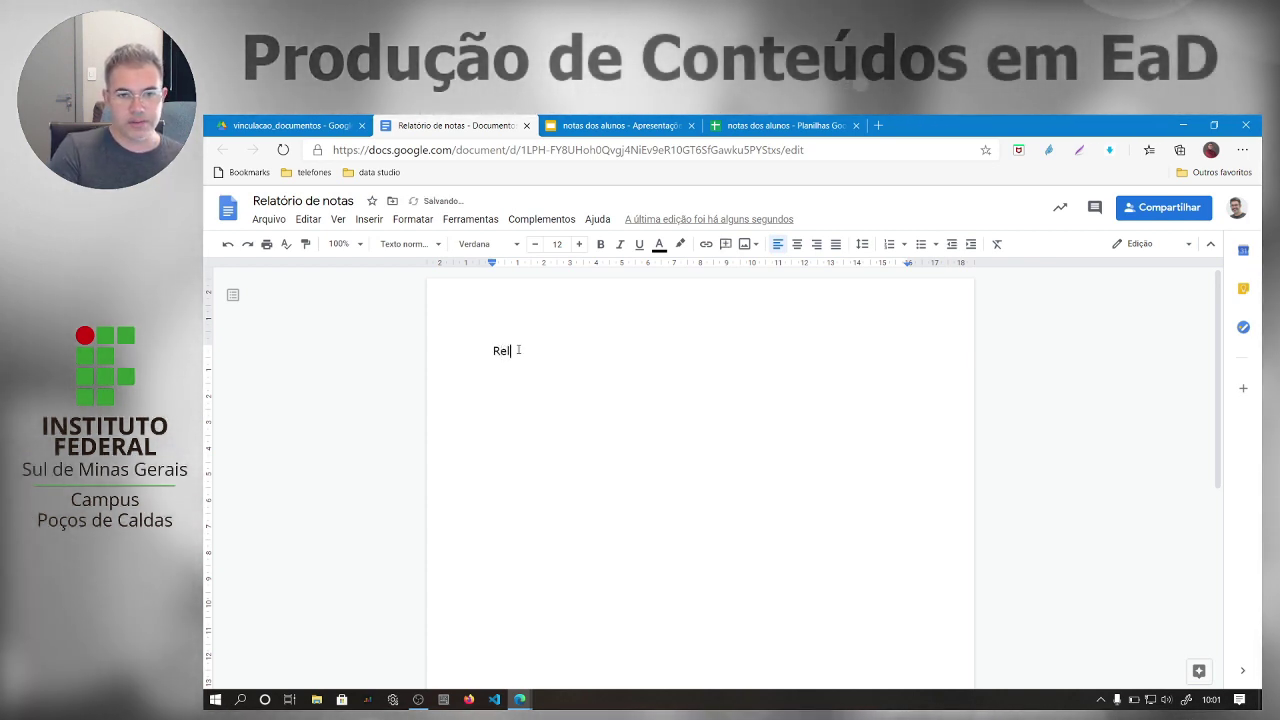
pyautogui.write('atório de Nota')
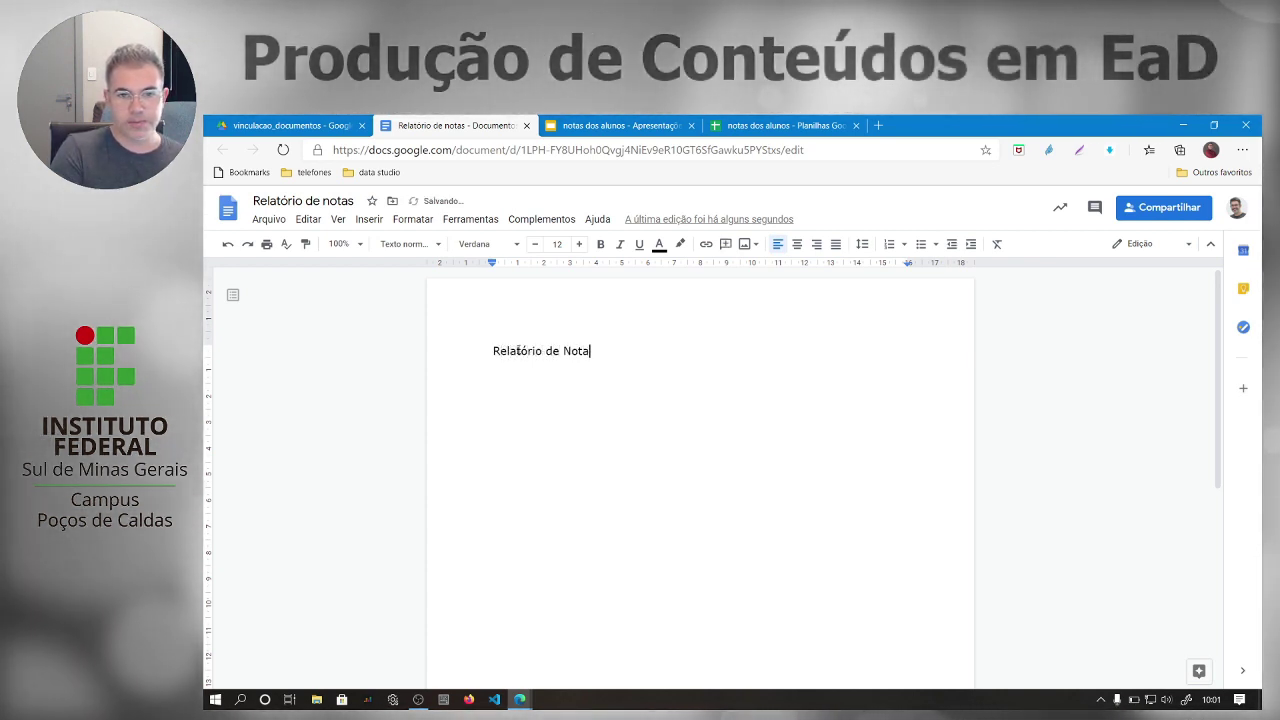
pyautogui.write('s')
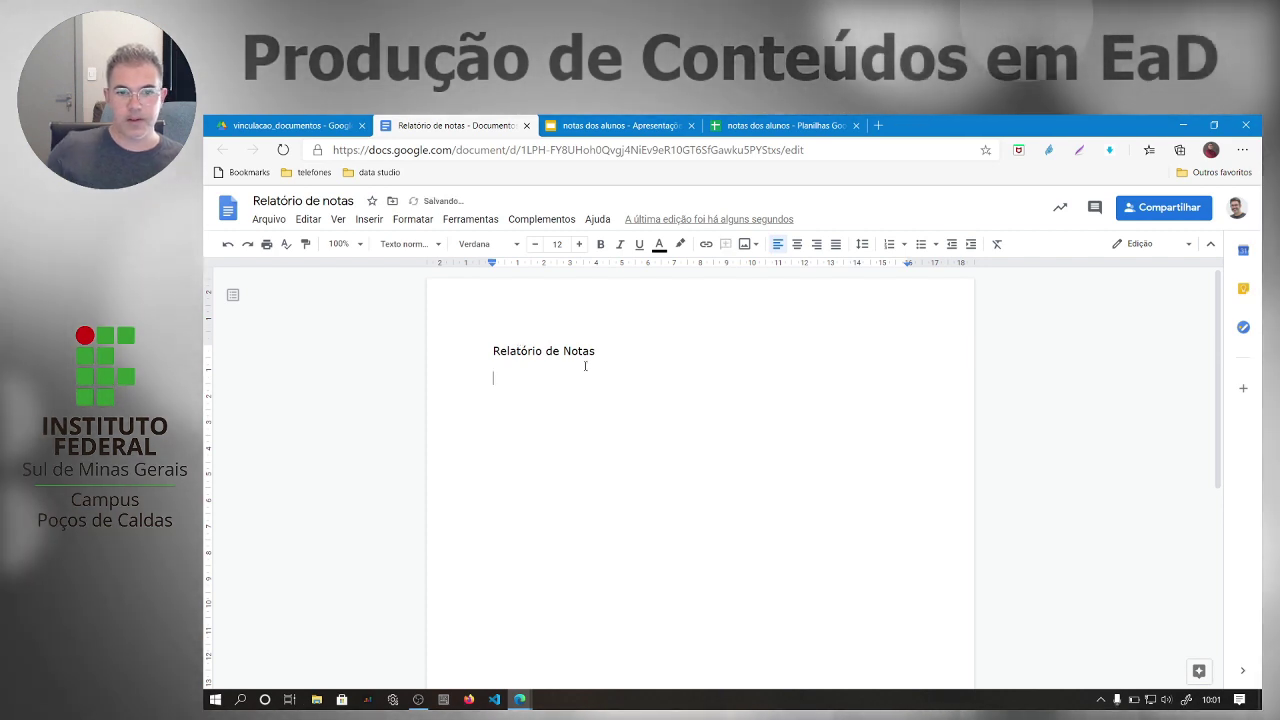
# Step: Center the "Relatório de Notas" heading and increase its font size by five points
pyautogui.click(815, 244)
pyautogui.click(797, 244)
pyautogui.click(579, 244)
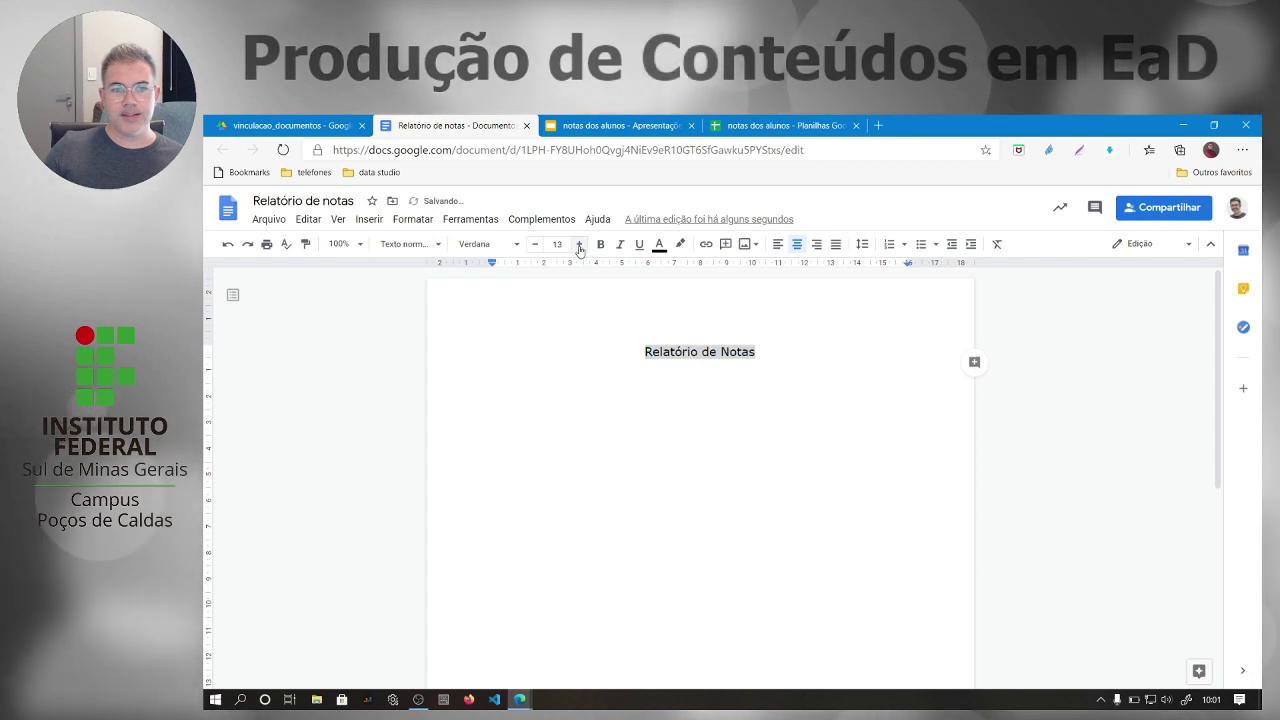
pyautogui.click(579, 244)
pyautogui.click(579, 244)
pyautogui.click(579, 244)
pyautogui.click(579, 244)
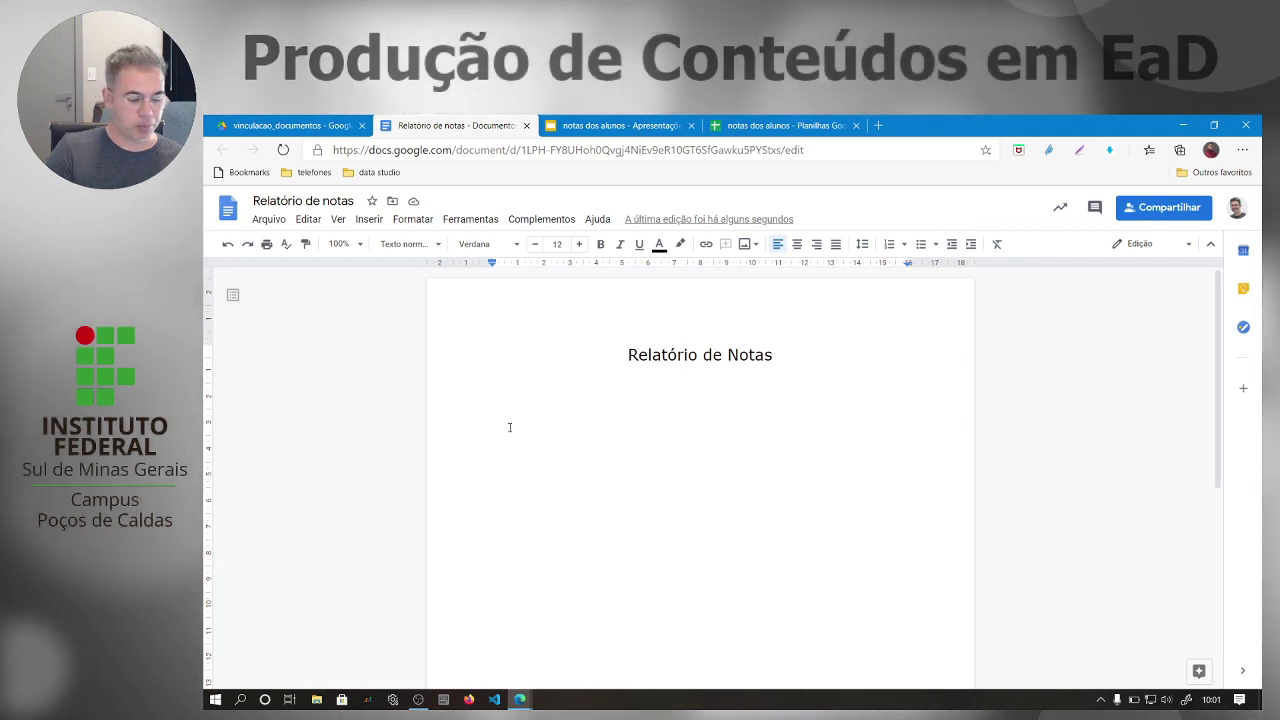
# Step: Add the line "Tabela de Notas" below the report heading, followed by a new empty line
pyautogui.write('Tabela')
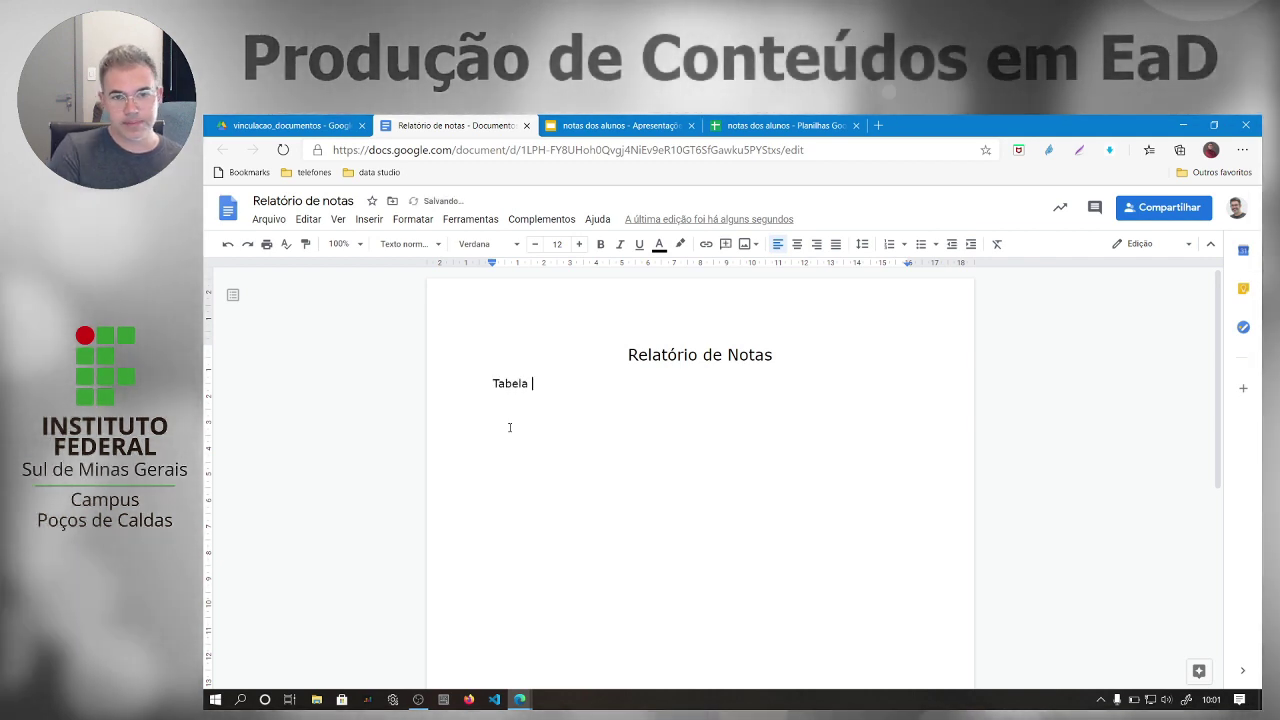
pyautogui.write(' de ')
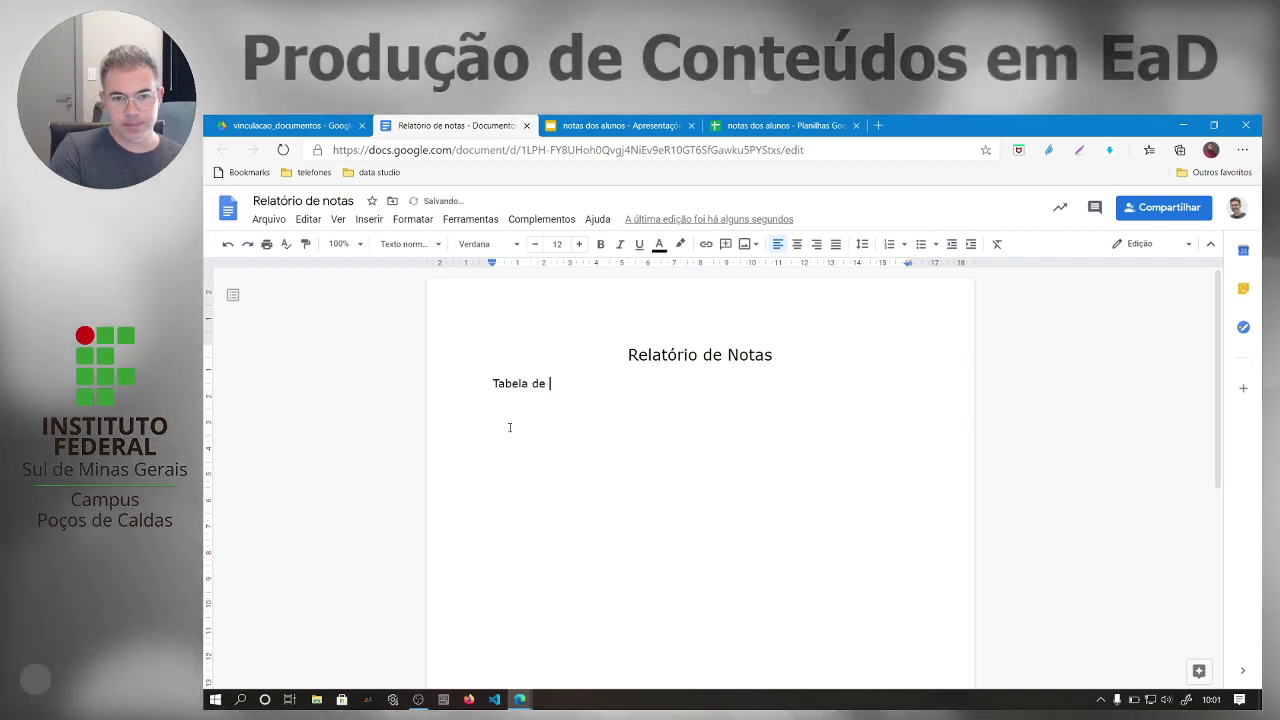
pyautogui.write('Notas')
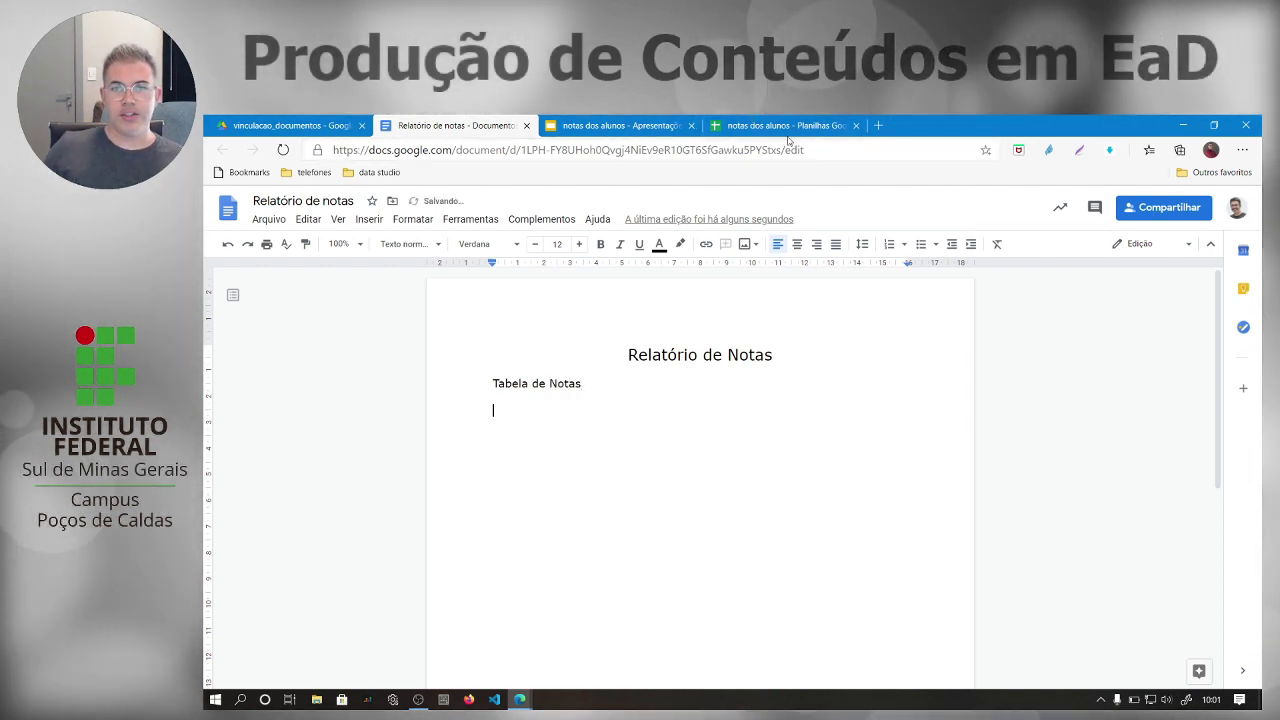
# Step: Copy the grades table A1:E7 from the spreadsheet and paste it below "Tabela de Notas" in the report, linked to the spreadsheet
pyautogui.click(780, 125)
pyautogui.scroll(1, 341, 333)
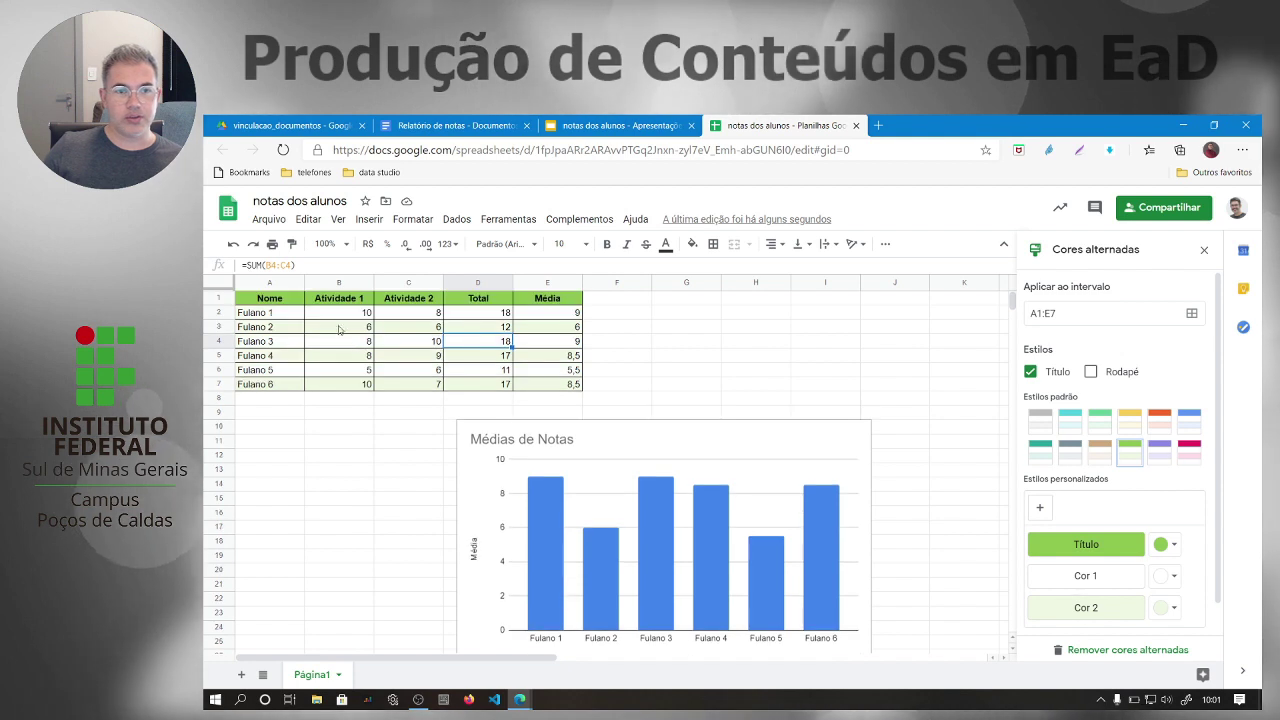
pyautogui.moveTo(274, 304); pyautogui.dragTo(556, 404)
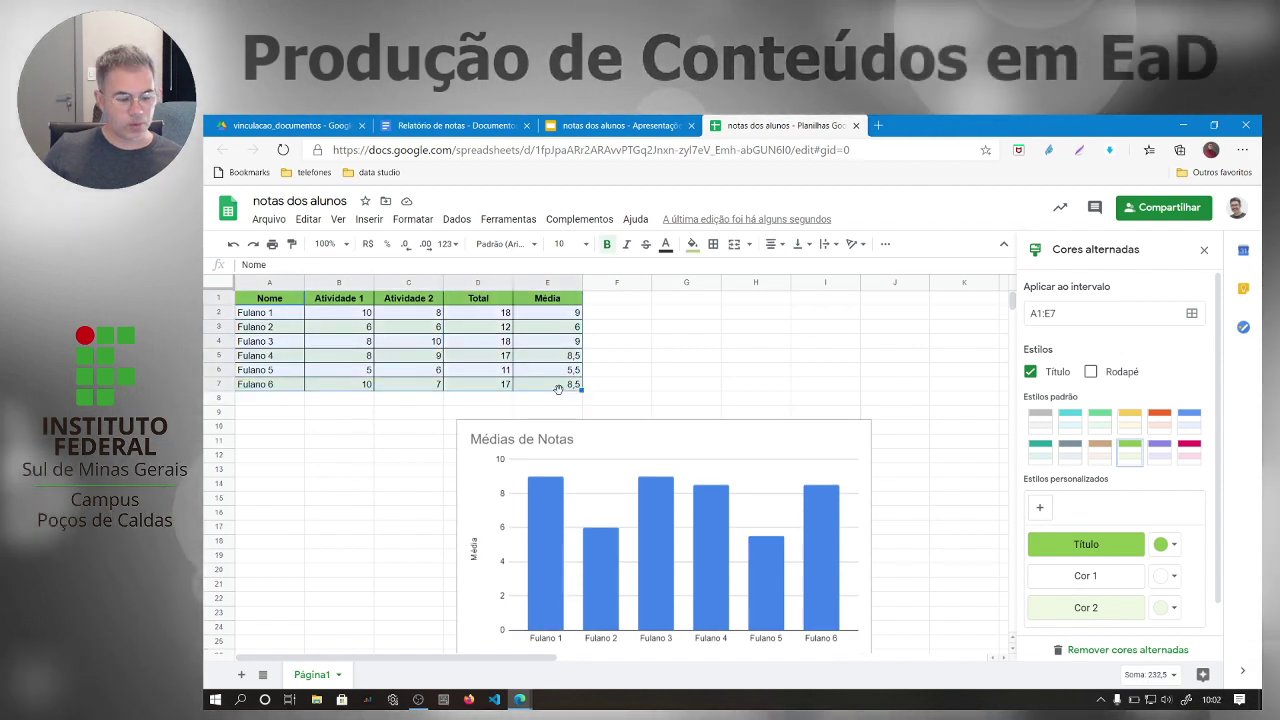
pyautogui.click(471, 134)
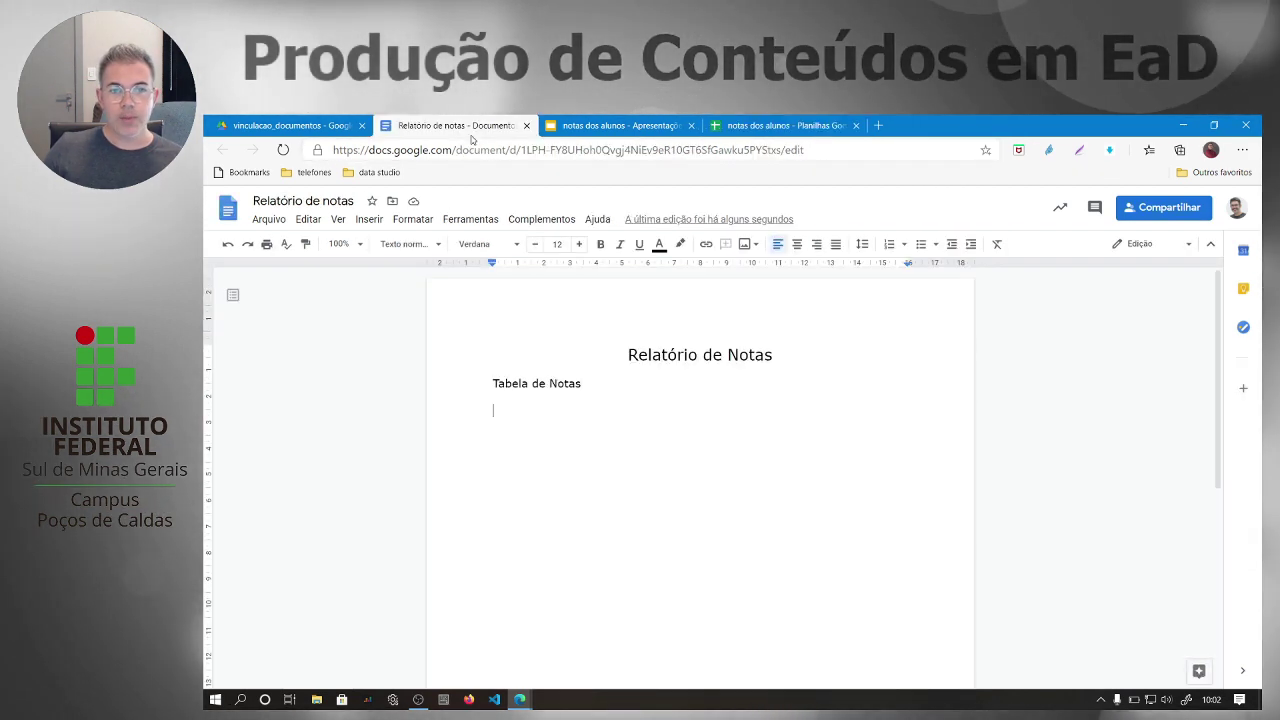
pyautogui.hotkey('ctrl', 'v')
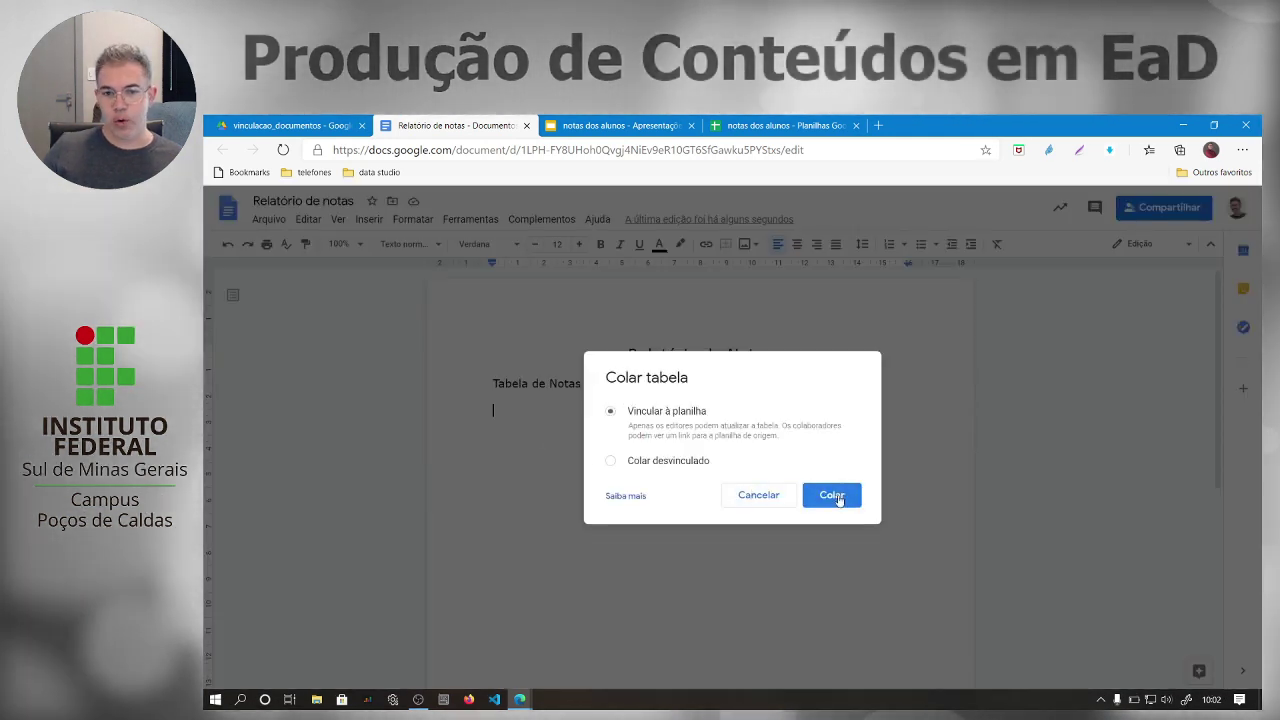
pyautogui.click(832, 495)
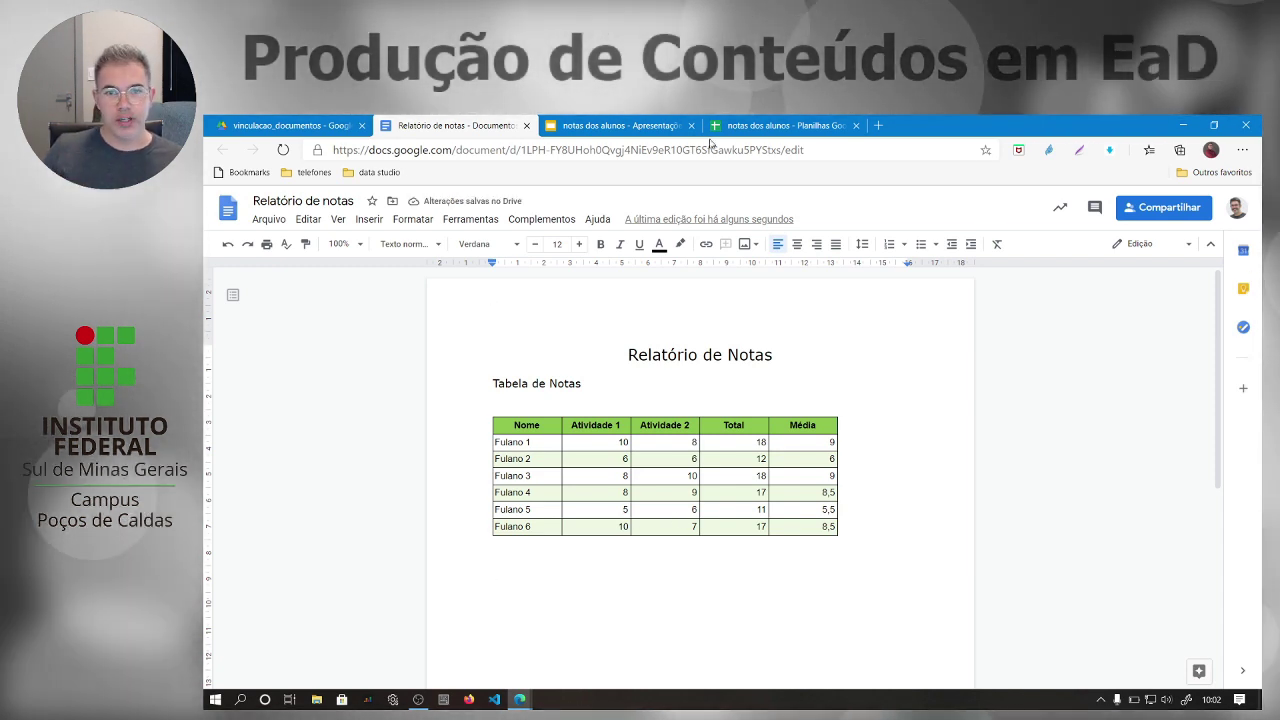
# Step: In the grades spreadsheet, set both Atividade 1 and Atividade 2 for Fulano 4 to 5
pyautogui.click(745, 127)
pyautogui.click(435, 371)
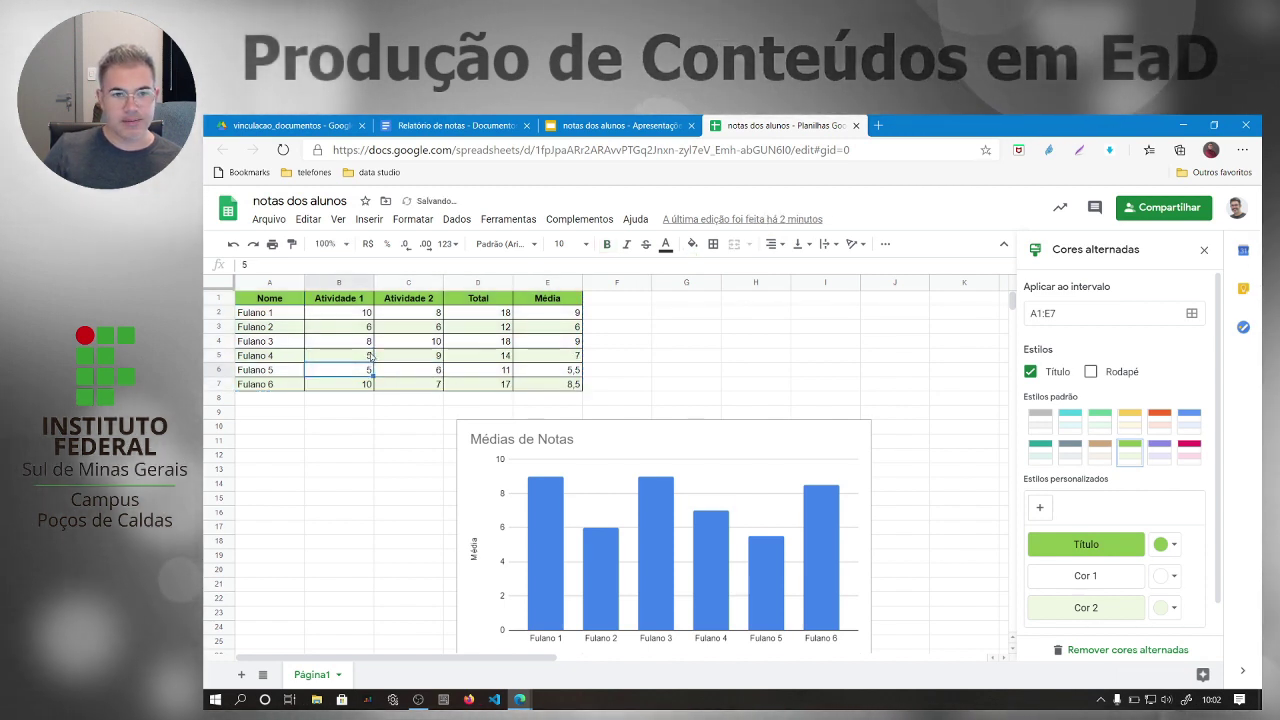
pyautogui.press('Up')
pyautogui.press('Right')
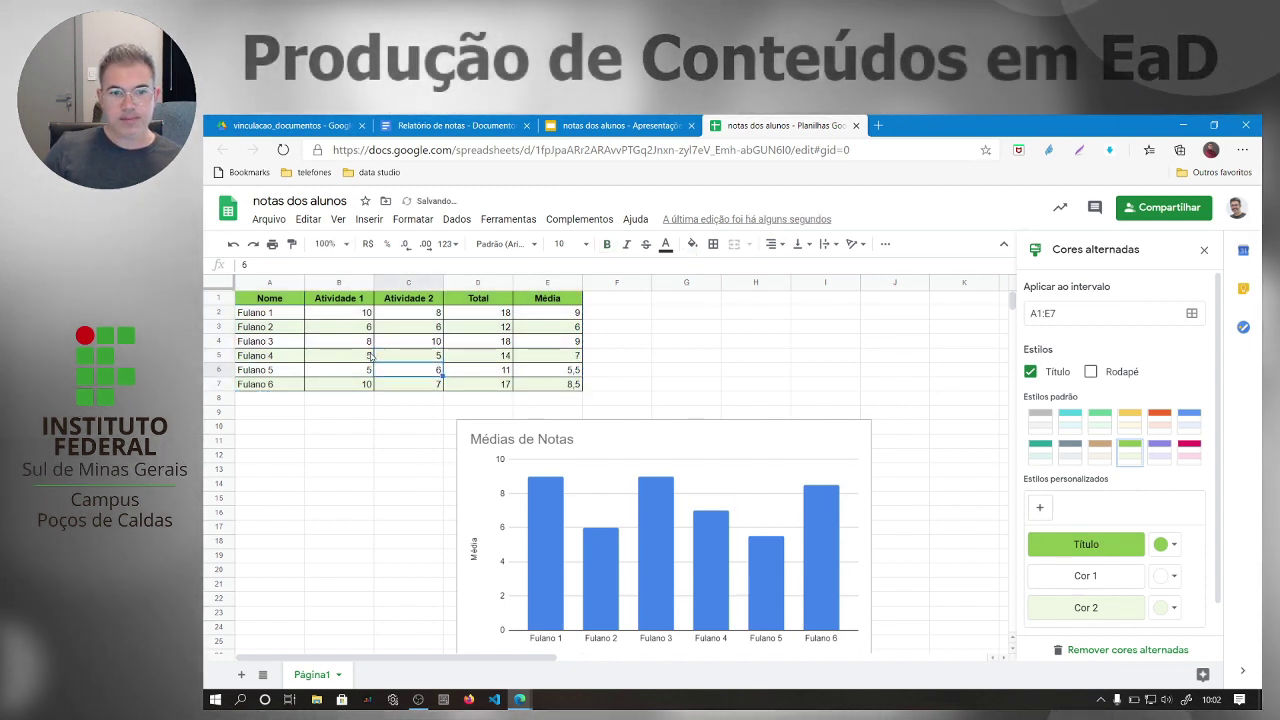
pyautogui.write('5')
pyautogui.press('Return')
pyautogui.click(408, 469)
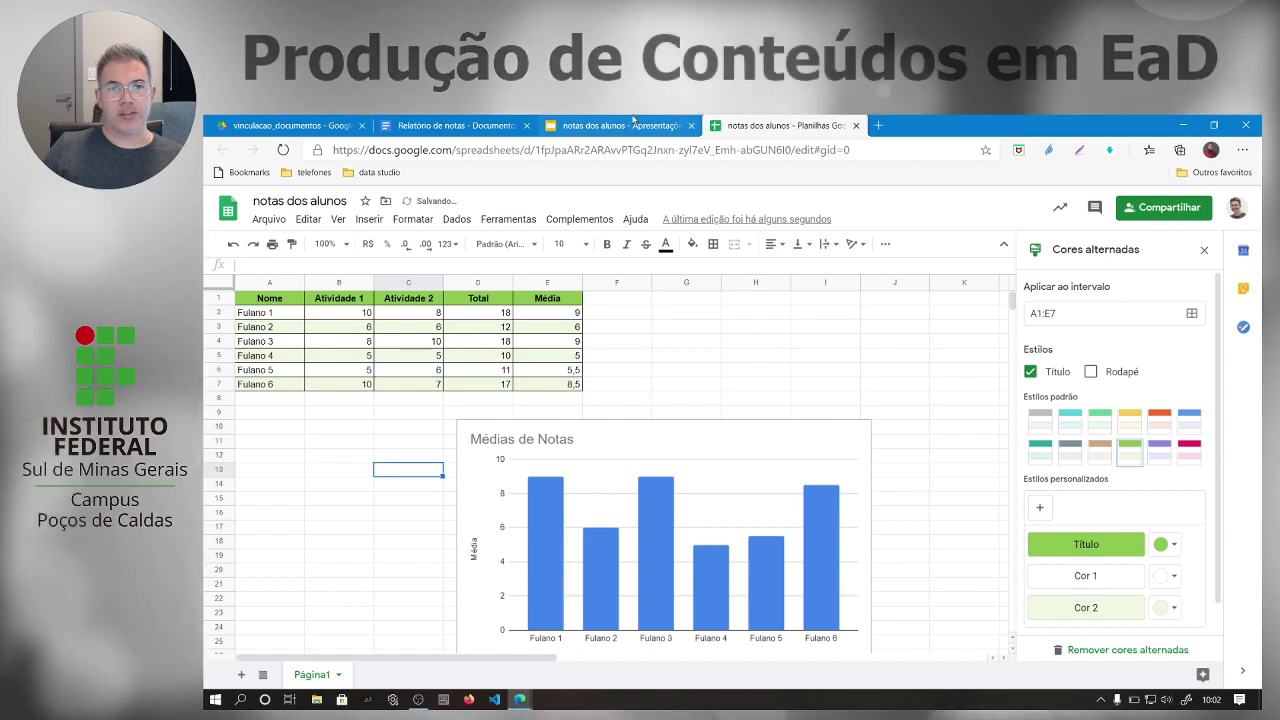
# Step: Return to the report document and update its linked grades table from the spreadsheet
pyautogui.click(620, 125)
pyautogui.click(455, 125)
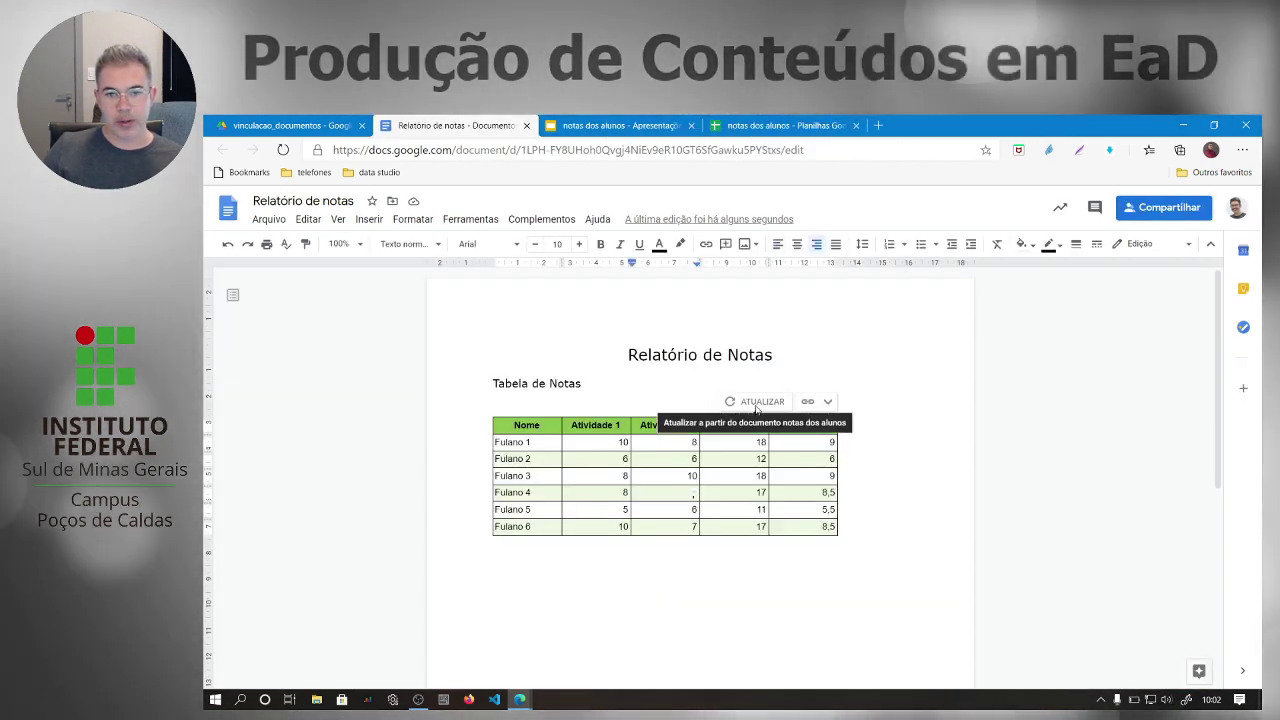
pyautogui.click(757, 403)
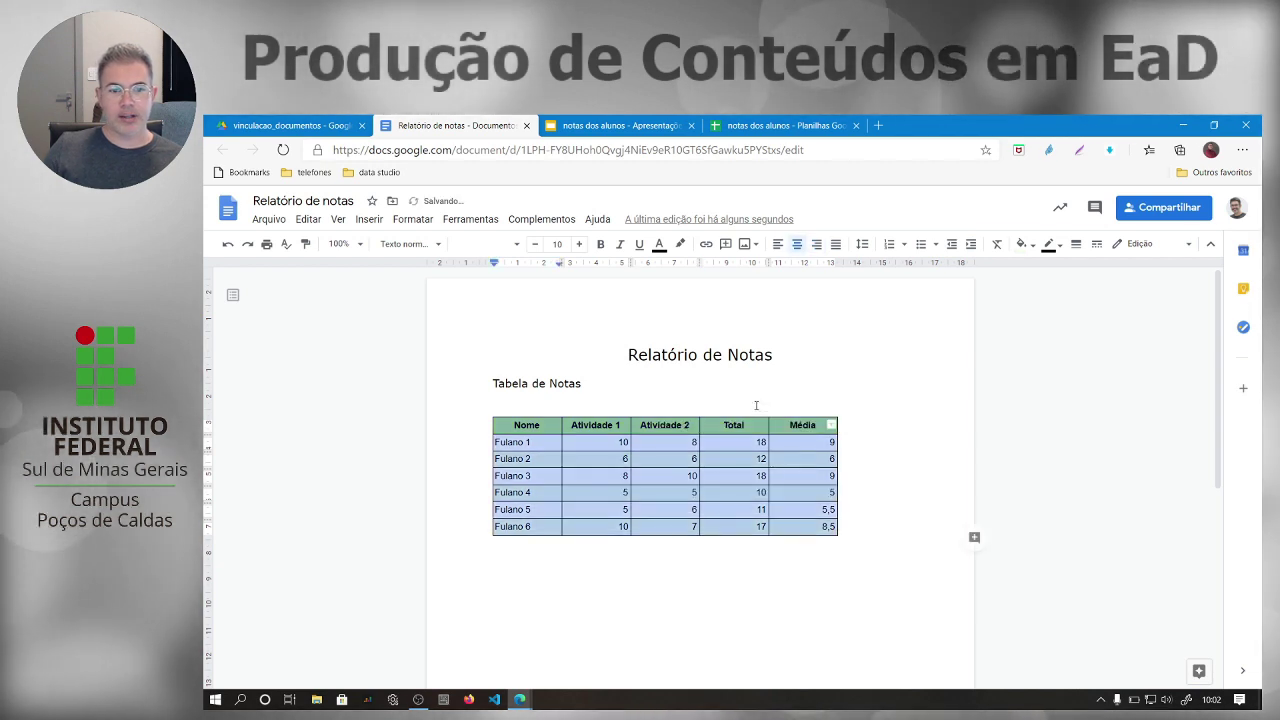
# Step: Add the line "Gráfico" below the report's table and paste the "Médias de Notas" chart under it, linked to the spreadsheet
pyautogui.click(534, 593)
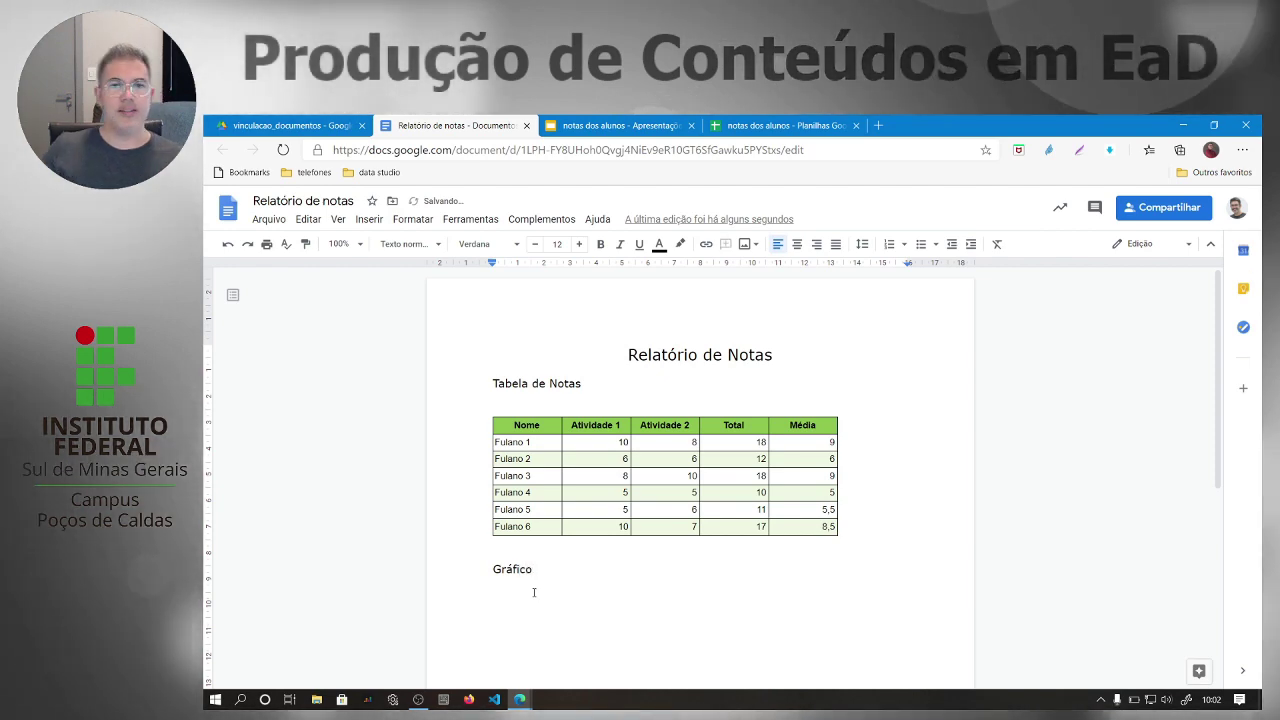
pyautogui.click(765, 125)
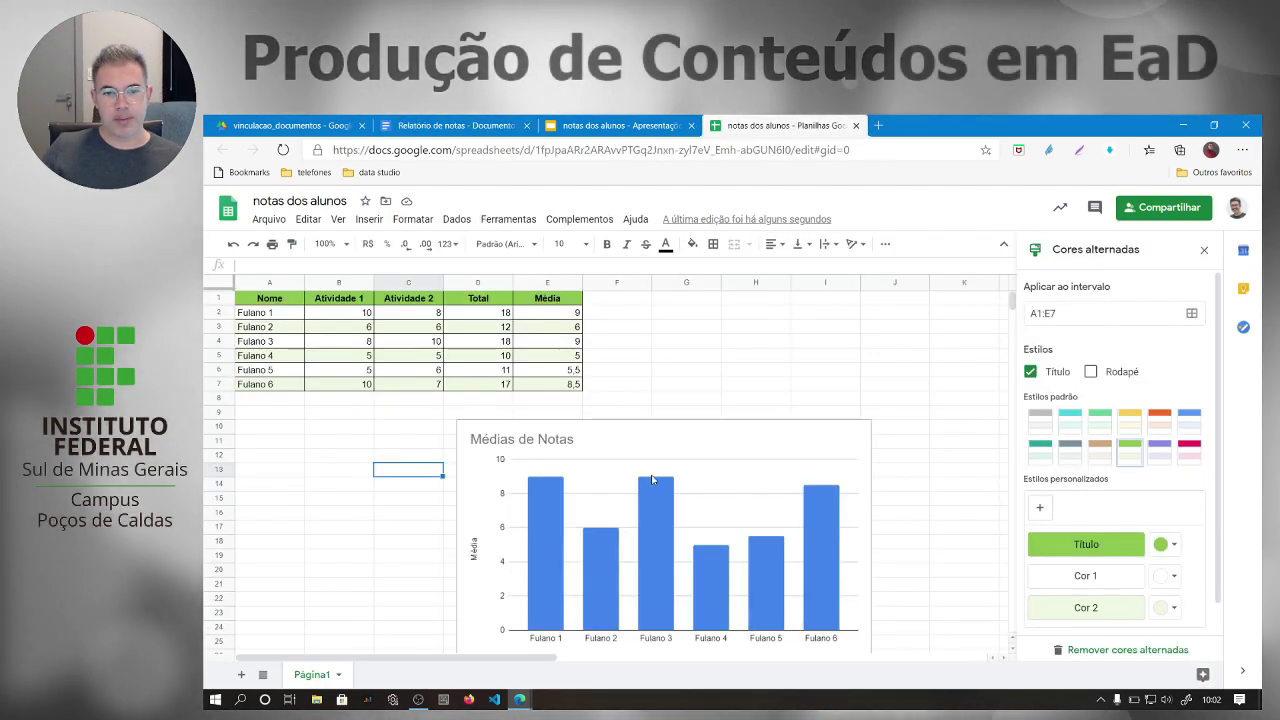
pyautogui.scroll(-1, 652, 474)
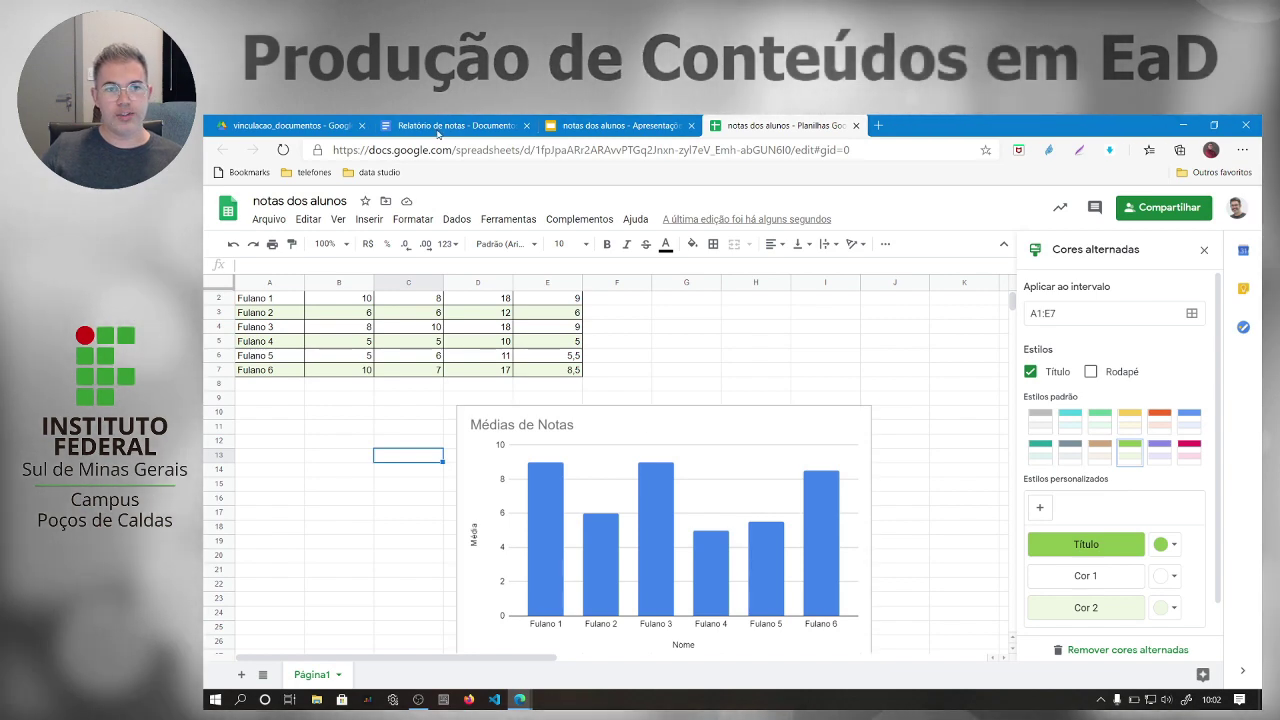
pyautogui.hotkey('ctrl', '2')
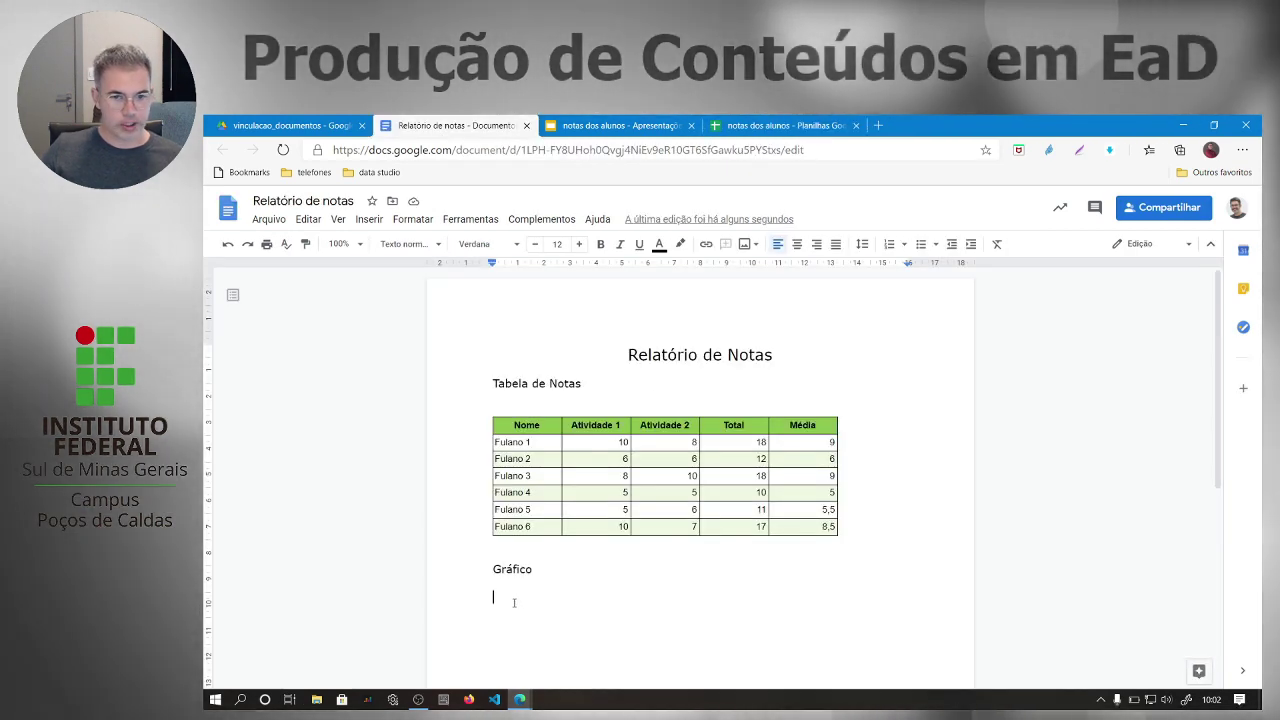
pyautogui.hotkey('ctrl', 'v')
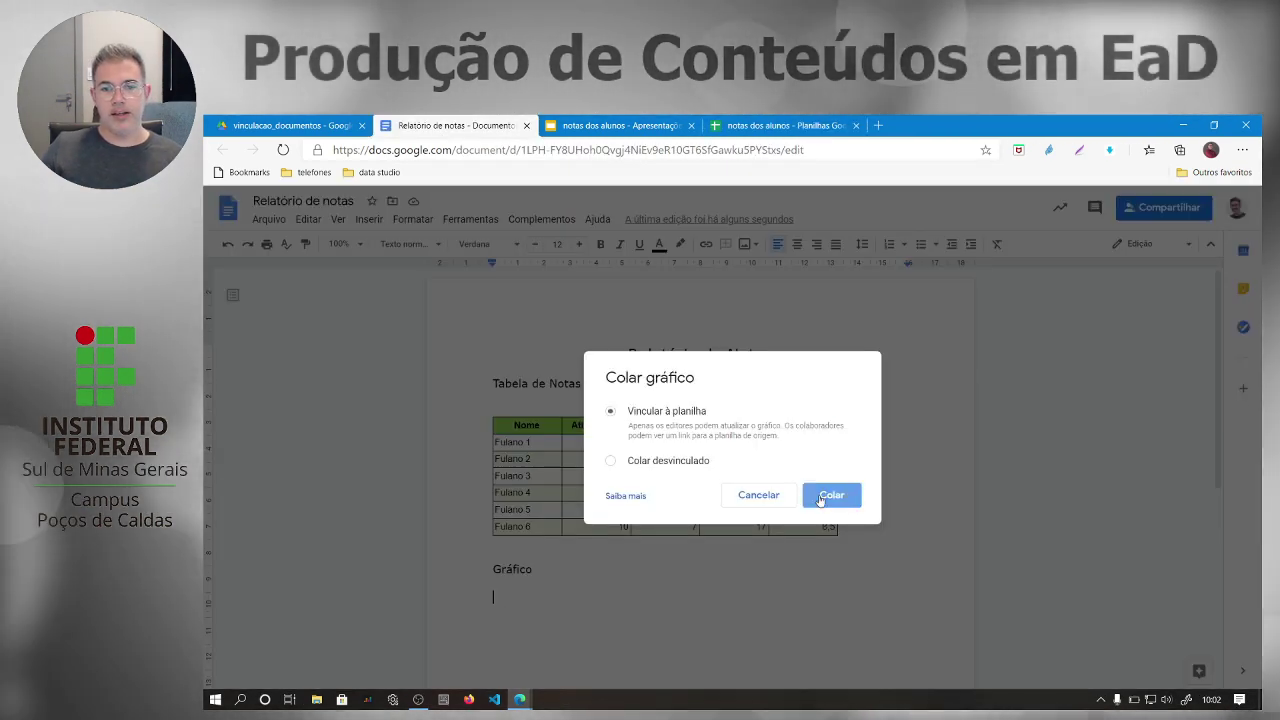
pyautogui.click(831, 495)
pyautogui.scroll(3, 837, 537)
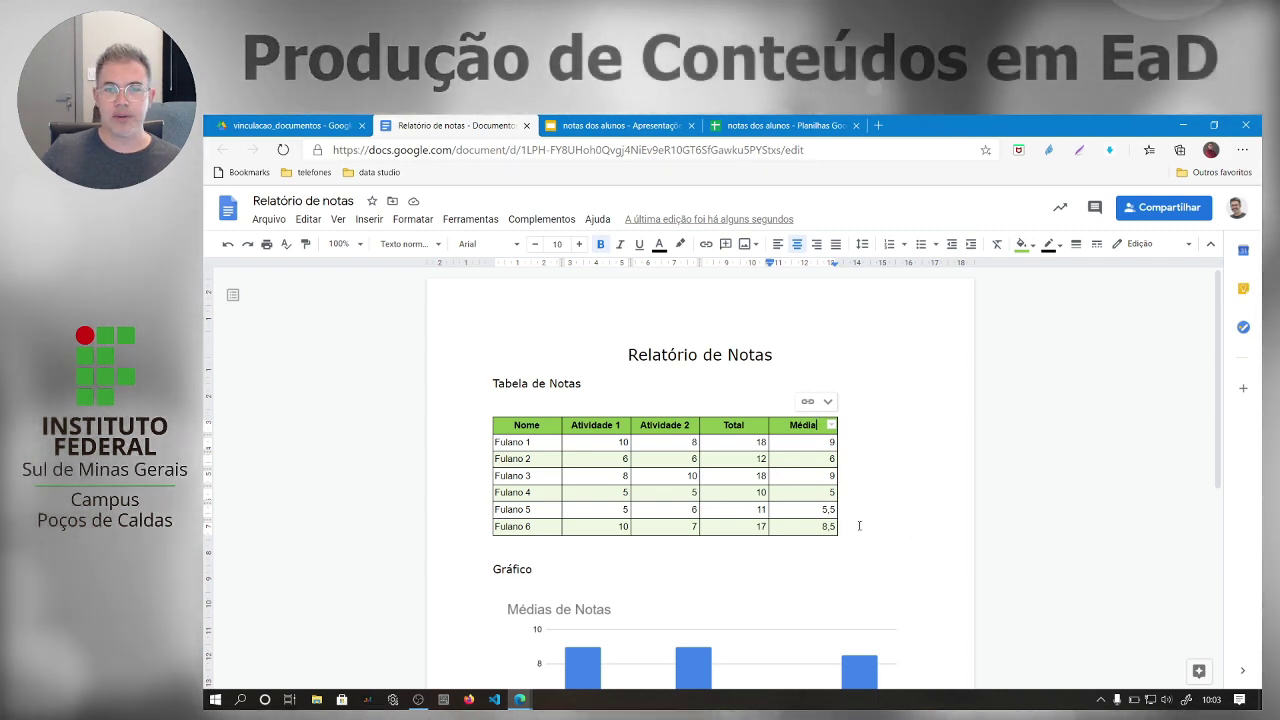
# Step: Bring the "Avaliação - Khan Academy (respostas)" spreadsheet into the same browser window as the grades spreadsheet and look through its response columns
pyautogui.click(780, 125)
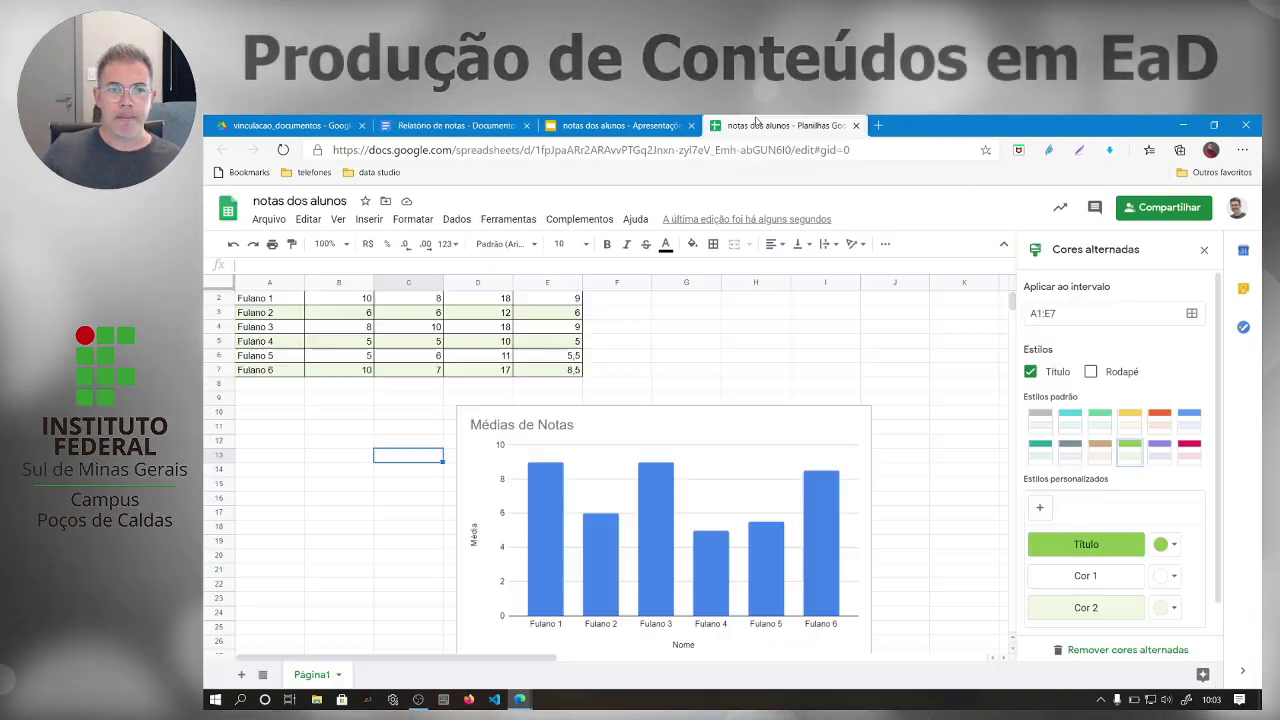
pyautogui.scroll(1, 341, 450)
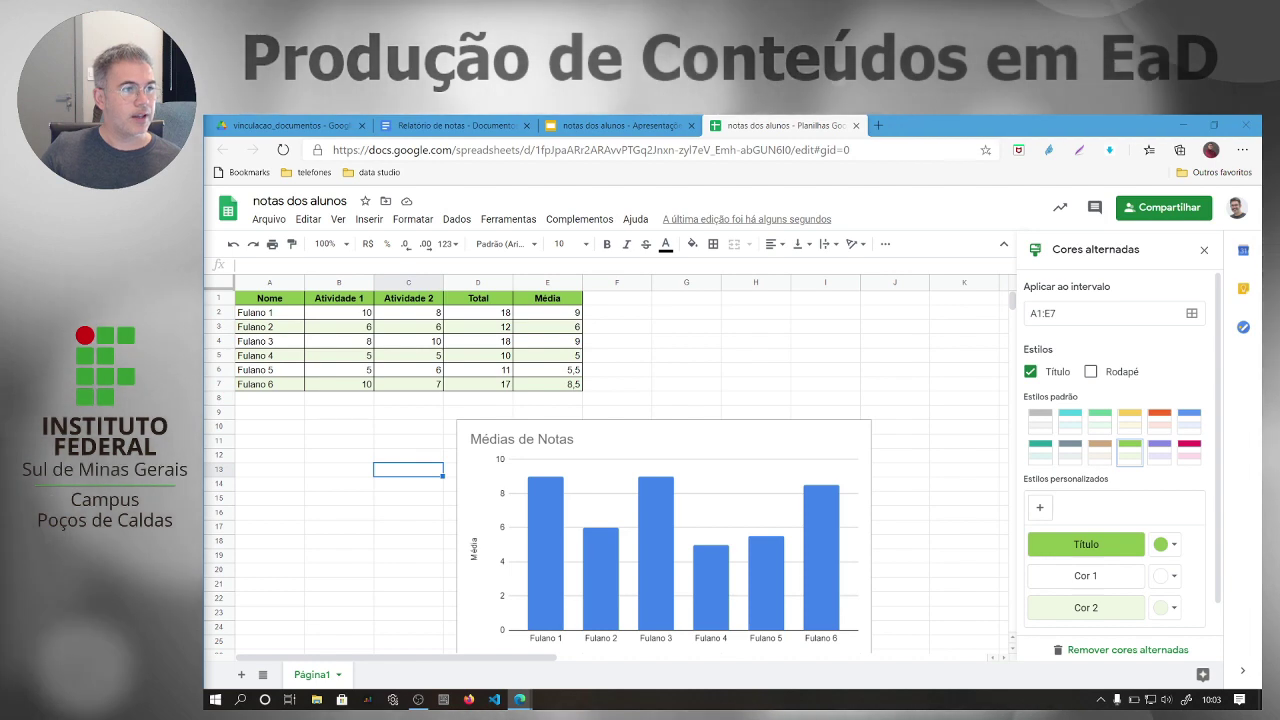
pyautogui.moveTo(848, 171); pyautogui.dragTo(829, 126)
pyautogui.click(792, 128)
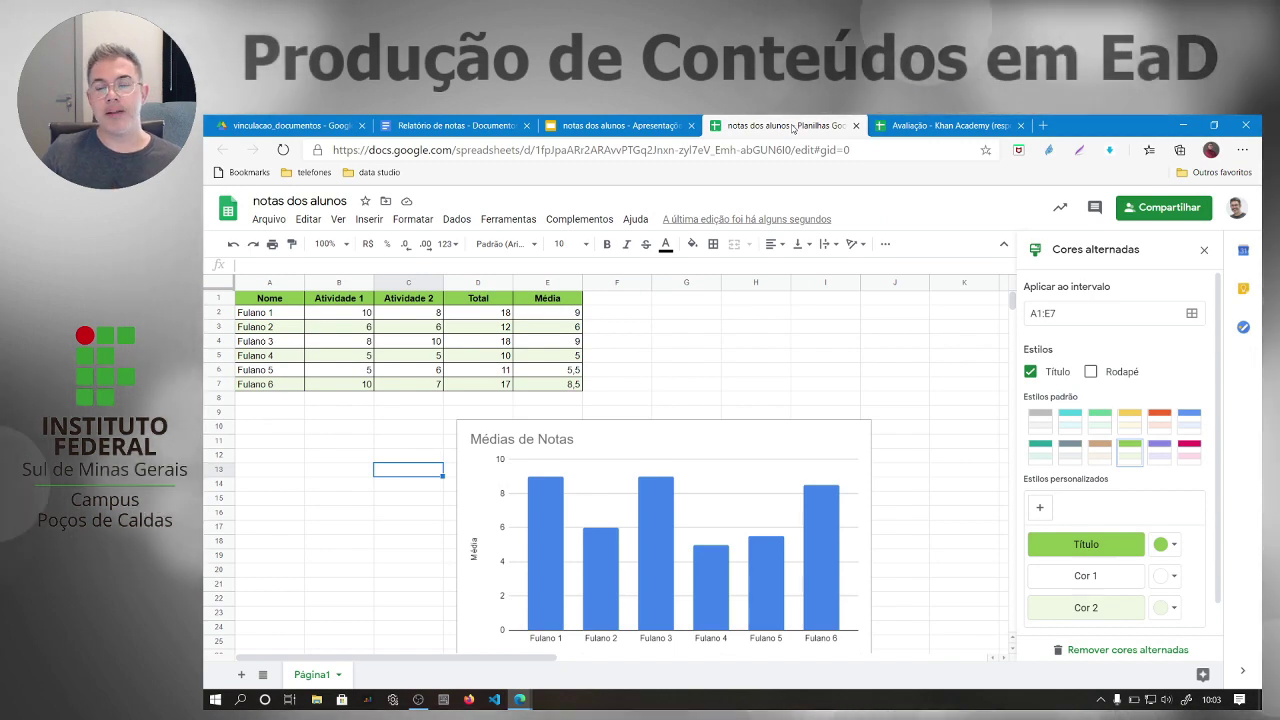
pyautogui.click(882, 126)
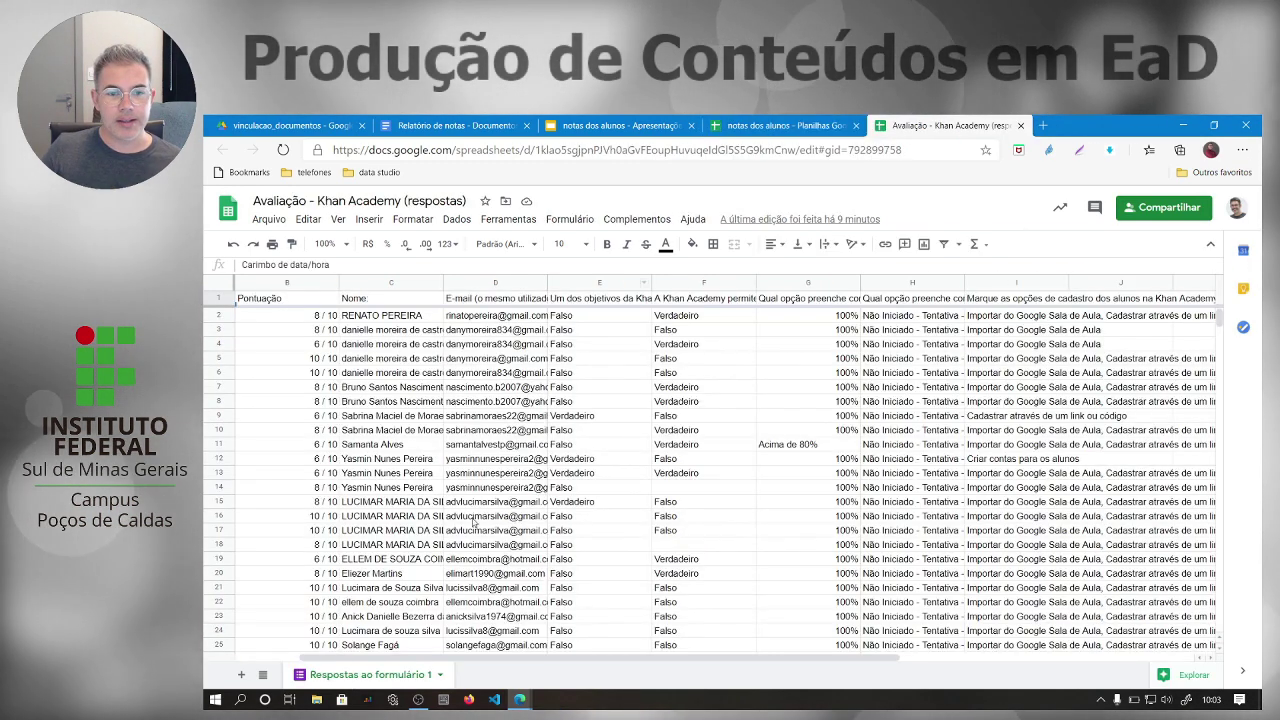
pyautogui.moveTo(452, 660); pyautogui.dragTo(517, 660)
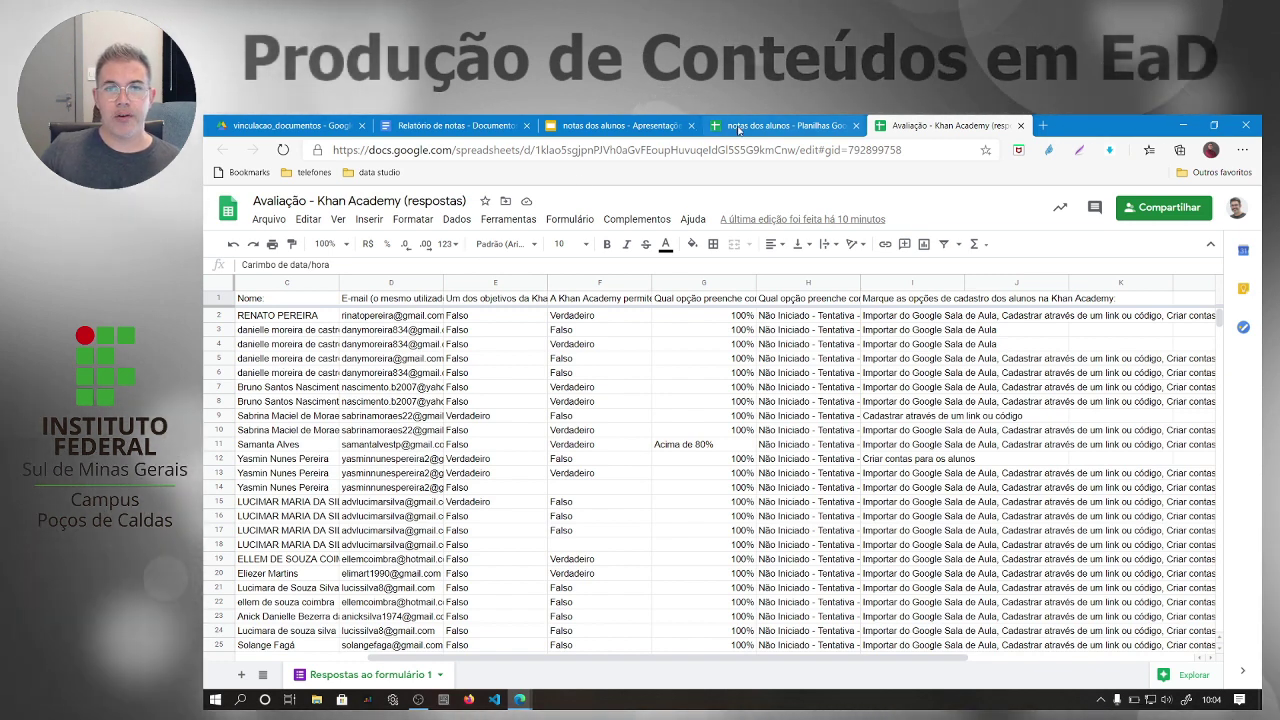
# Step: Copy the names in C4:C19 of the Khan Academy responses and return to the grades spreadsheet
pyautogui.hotkey('ctrl', 'pageup')
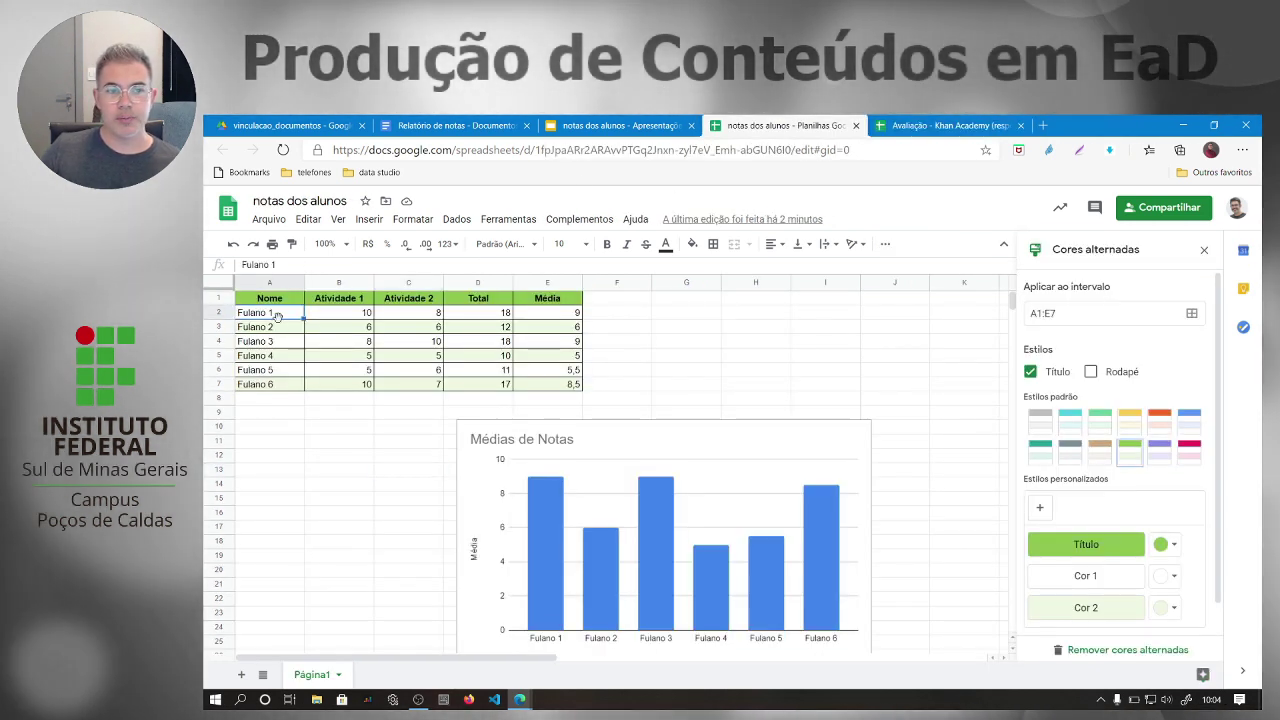
pyautogui.hotkey('ctrl', 'pagedown')
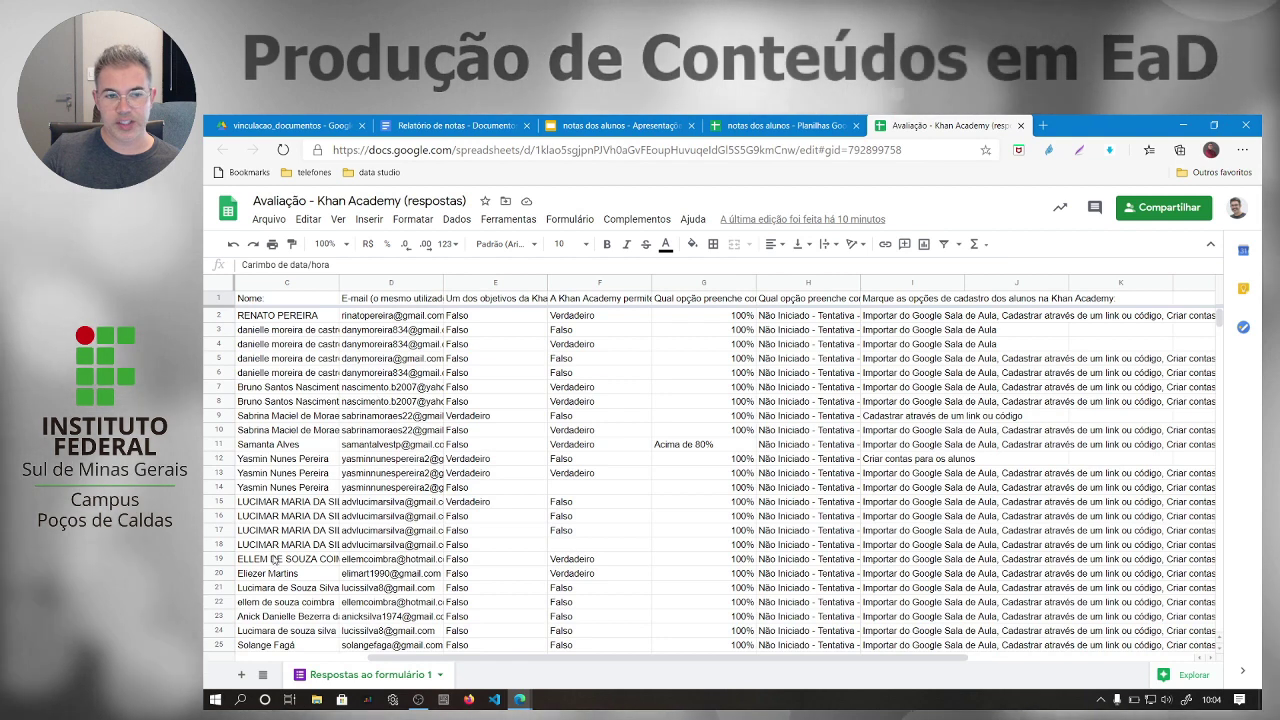
pyautogui.moveTo(287, 344); pyautogui.dragTo(291, 563)
pyautogui.hotkey('ctrl', 'c')
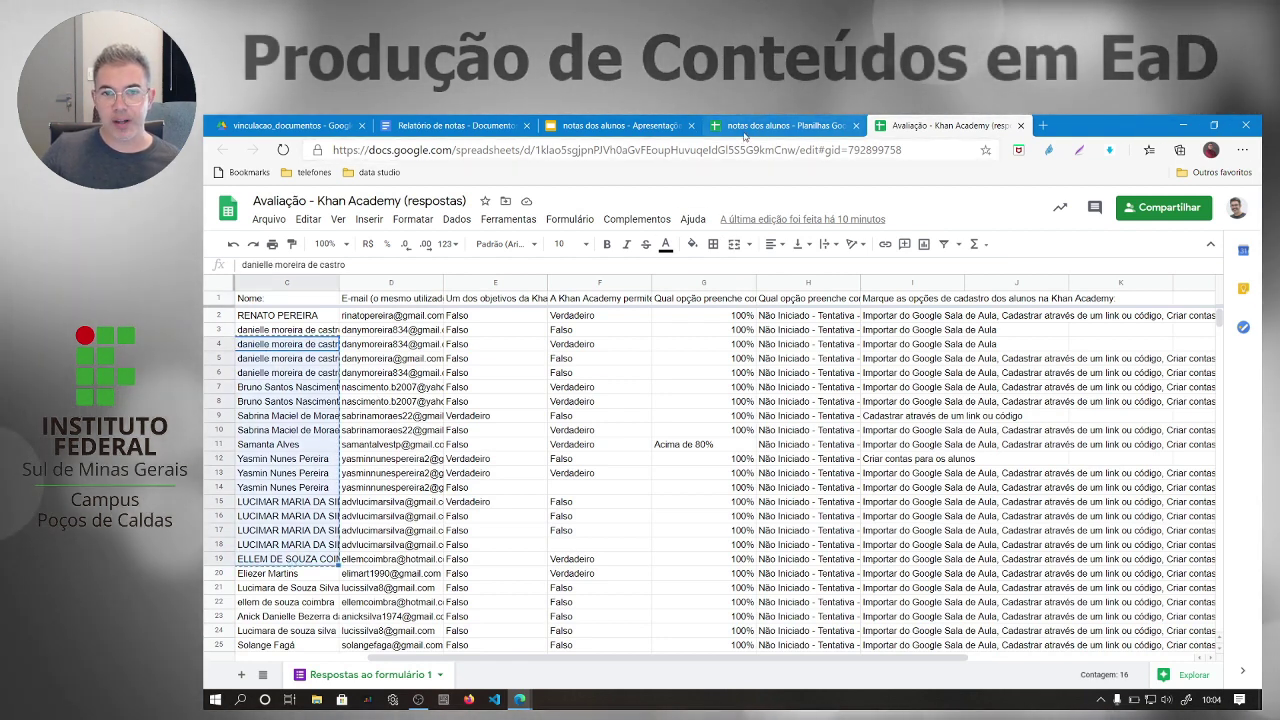
pyautogui.click(744, 134)
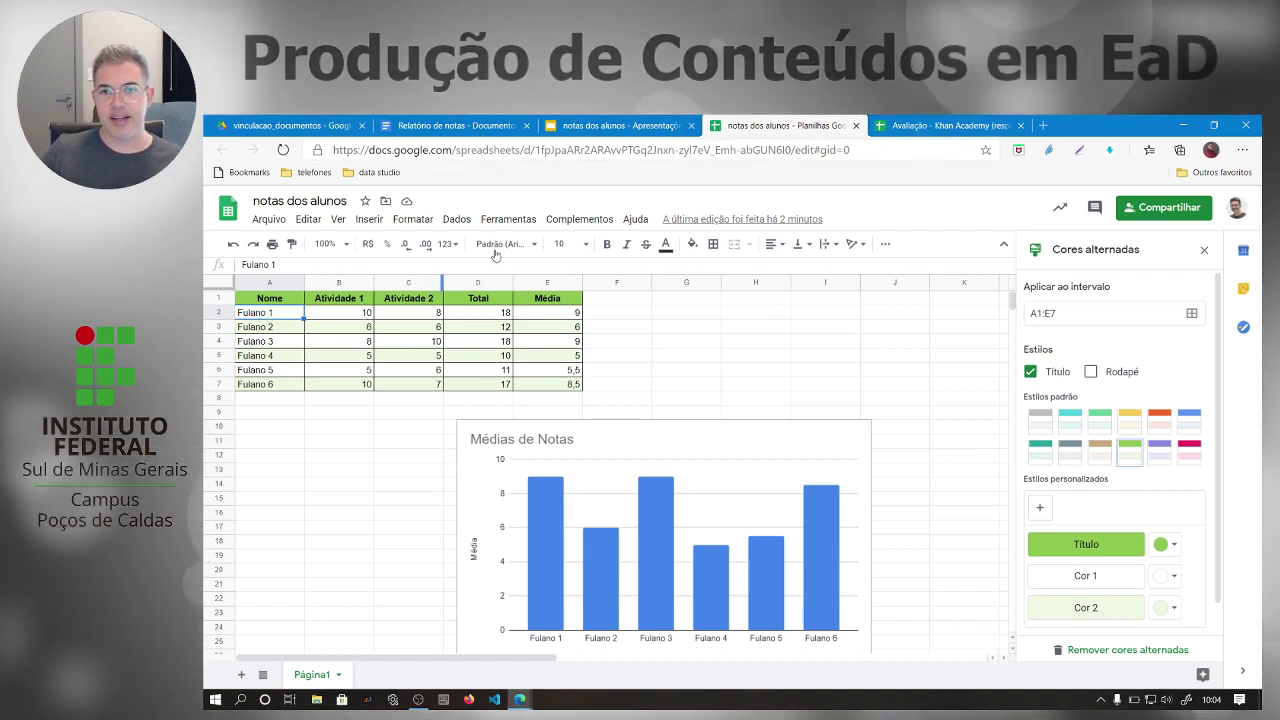
pyautogui.click(927, 127)
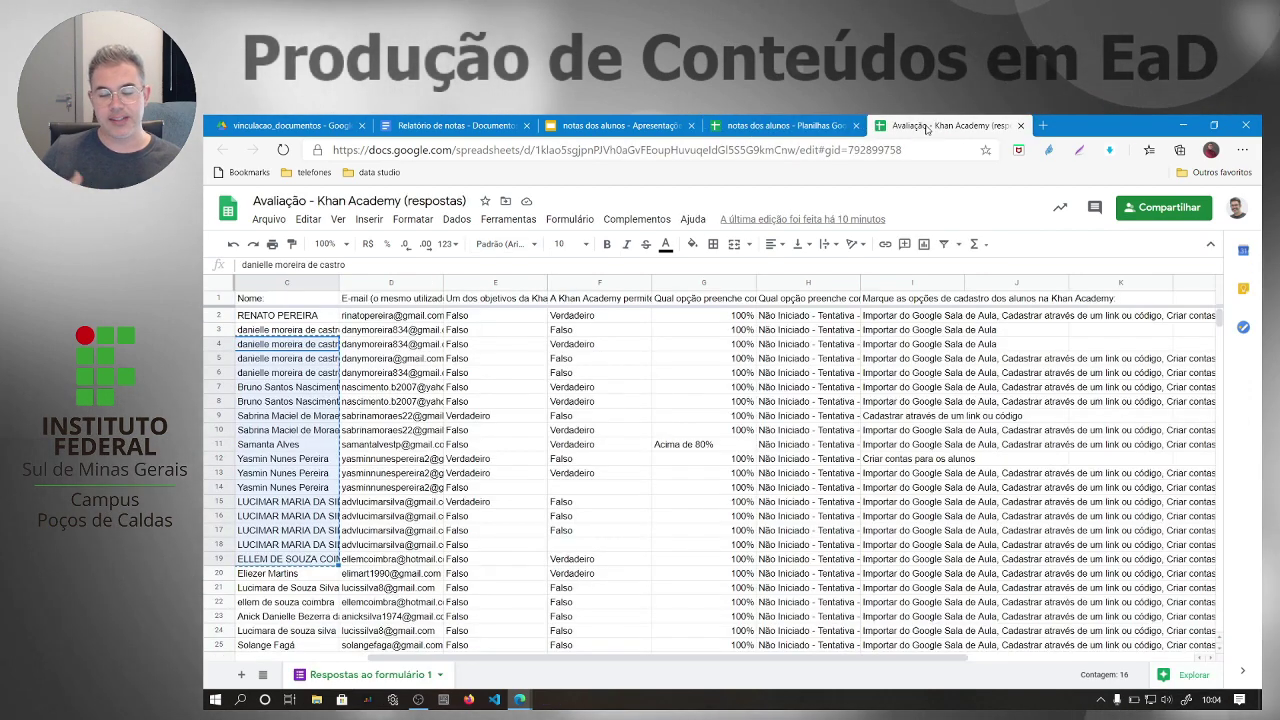
pyautogui.click(830, 125)
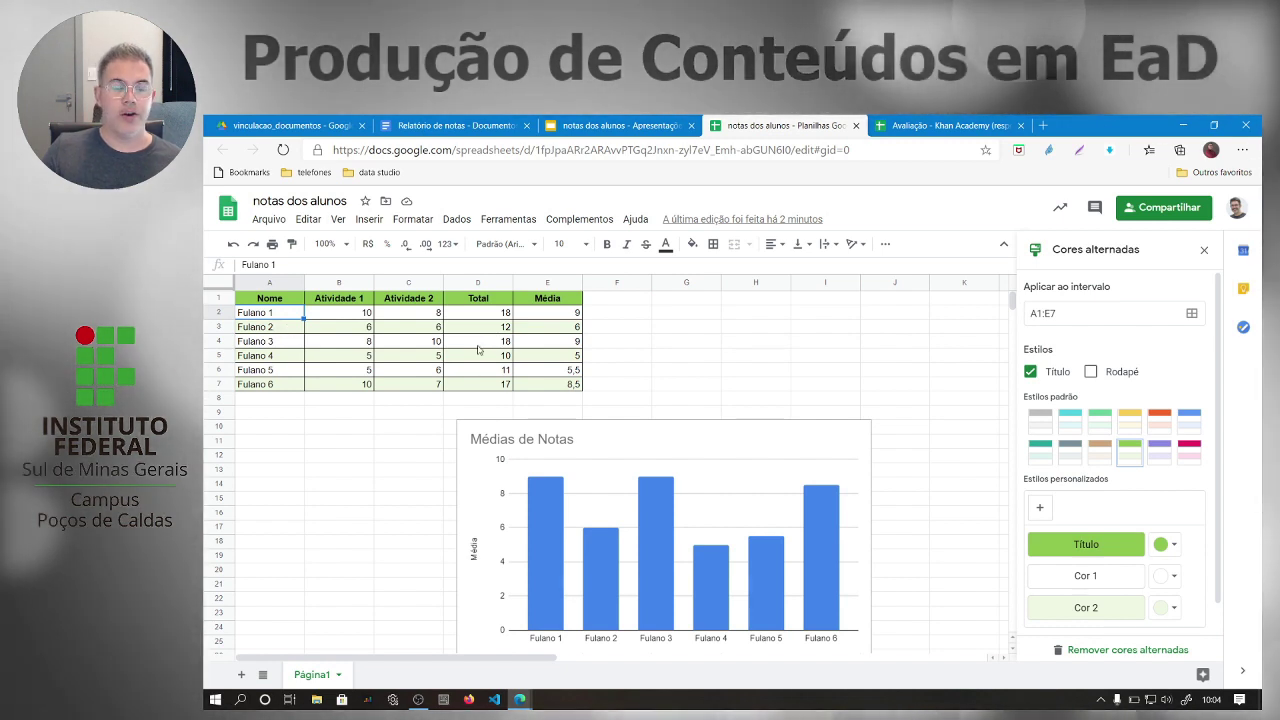
# Step: Clear the student names in A2:A7 of the grades spreadsheet and start an IMPORTRANGE formula in A2
pyautogui.click(262, 341)
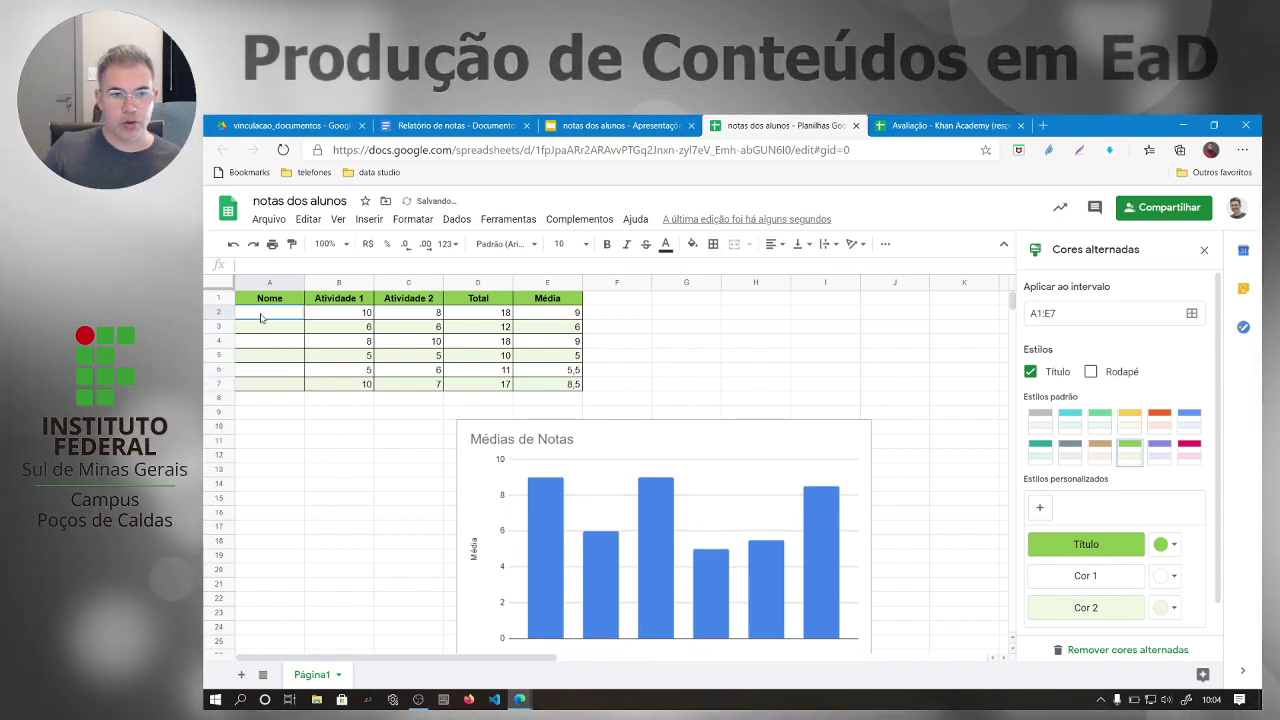
pyautogui.write('=')
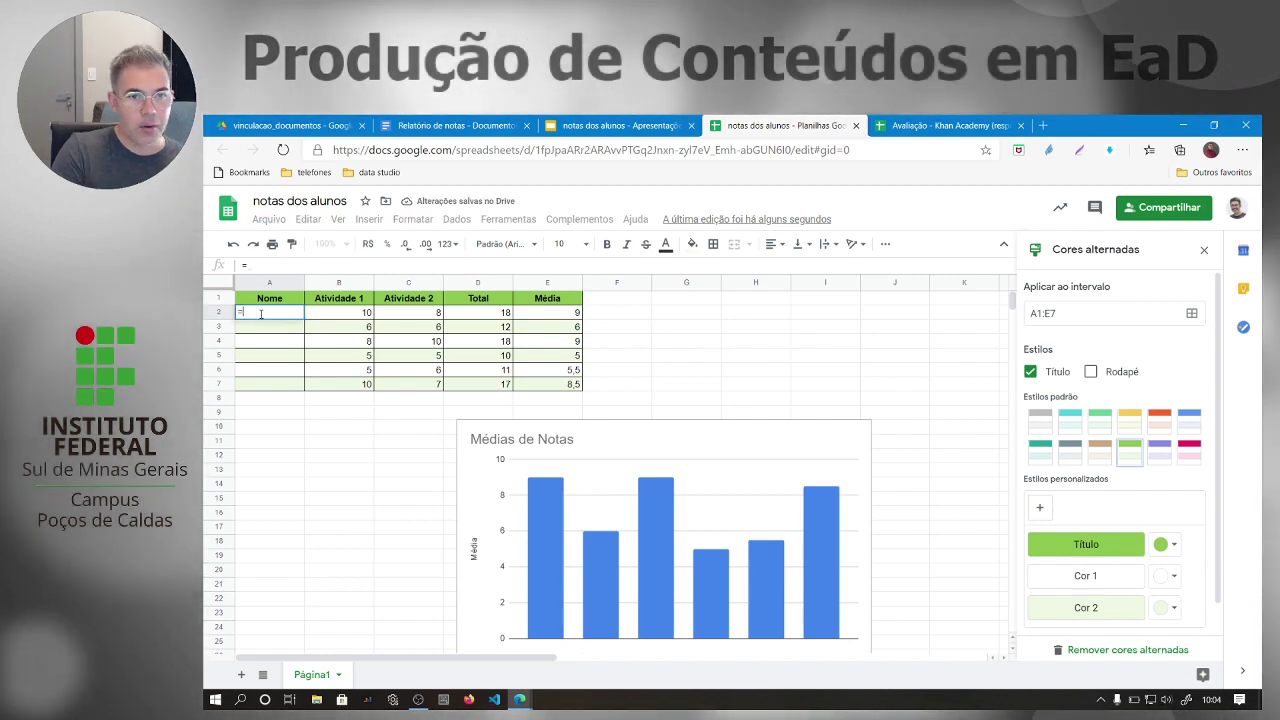
pyautogui.write('import')
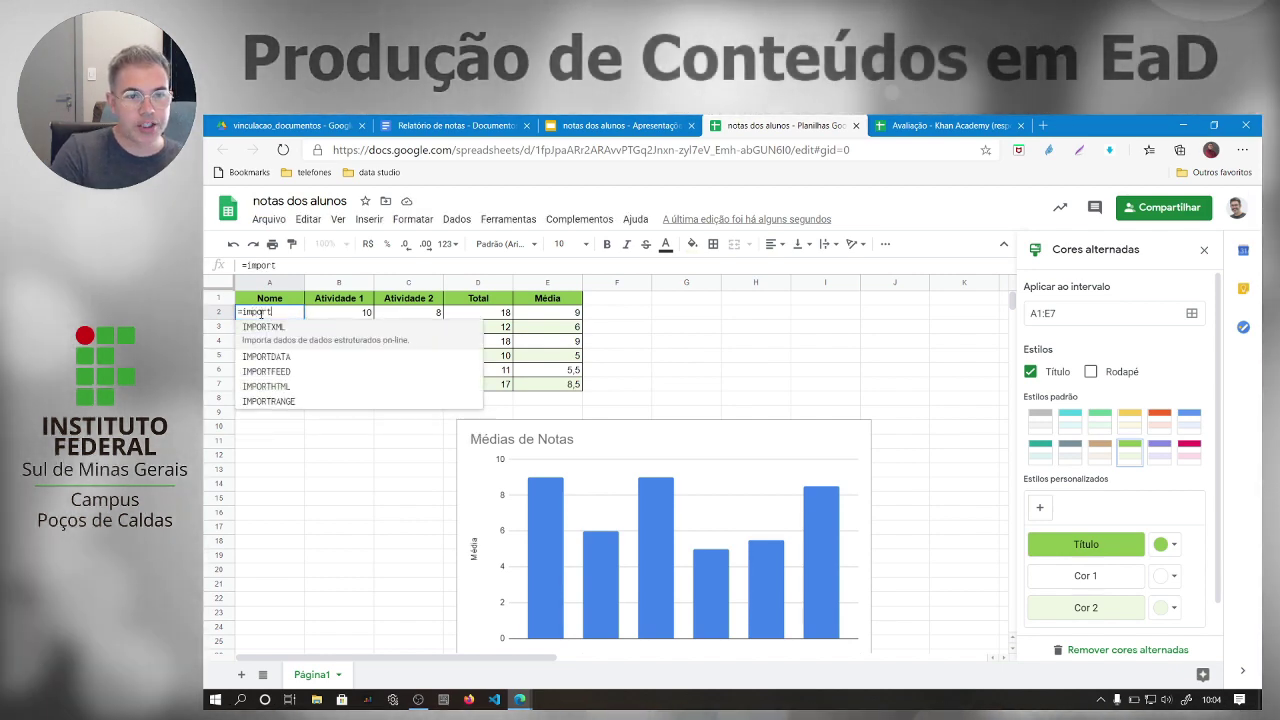
pyautogui.write('ra')
pyautogui.press('Tab')
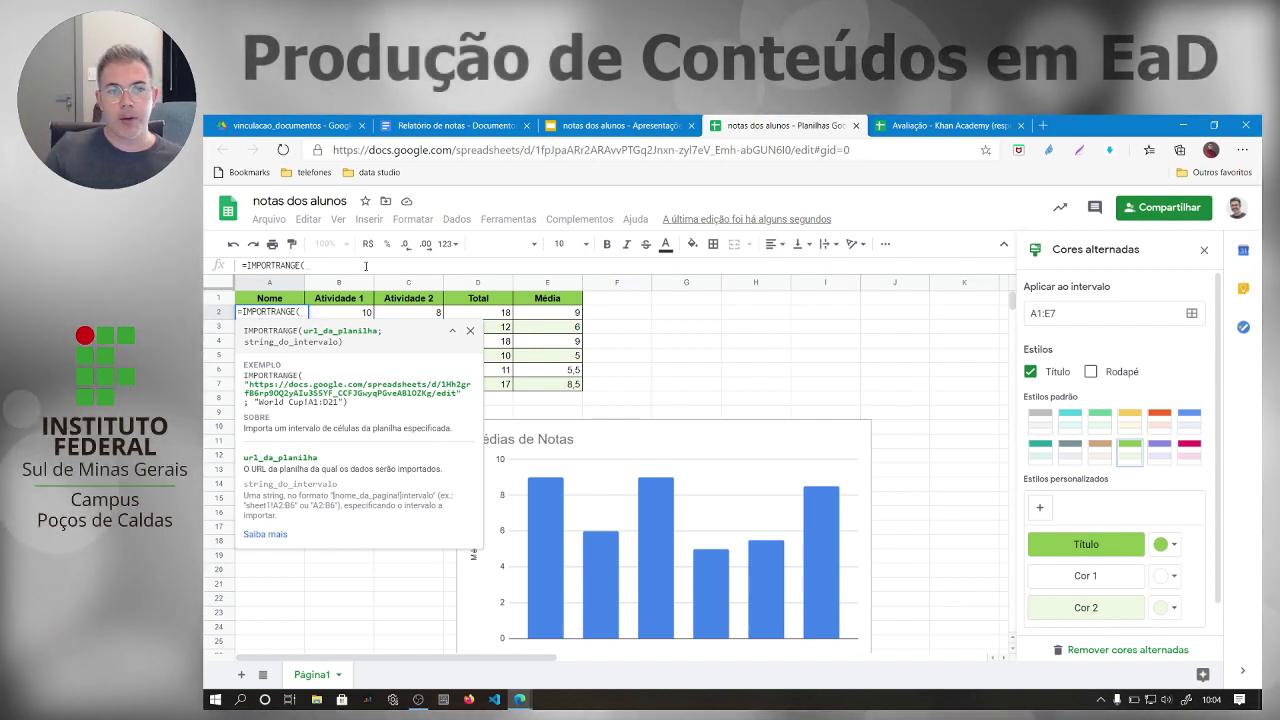
# Step: Copy the URL of the Khan Academy responses spreadsheet and insert it in quotes as the first IMPORTRANGE argument in A2 of the grades spreadsheet
pyautogui.click(954, 126)
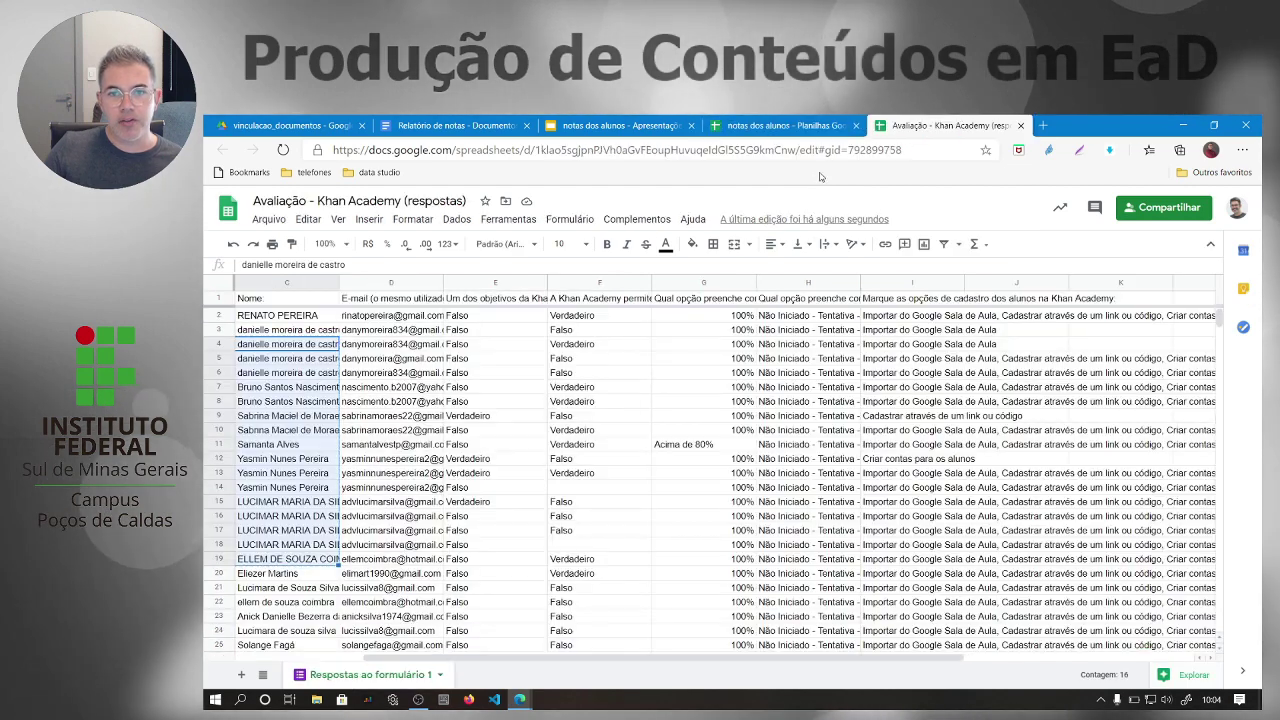
pyautogui.click(819, 151)
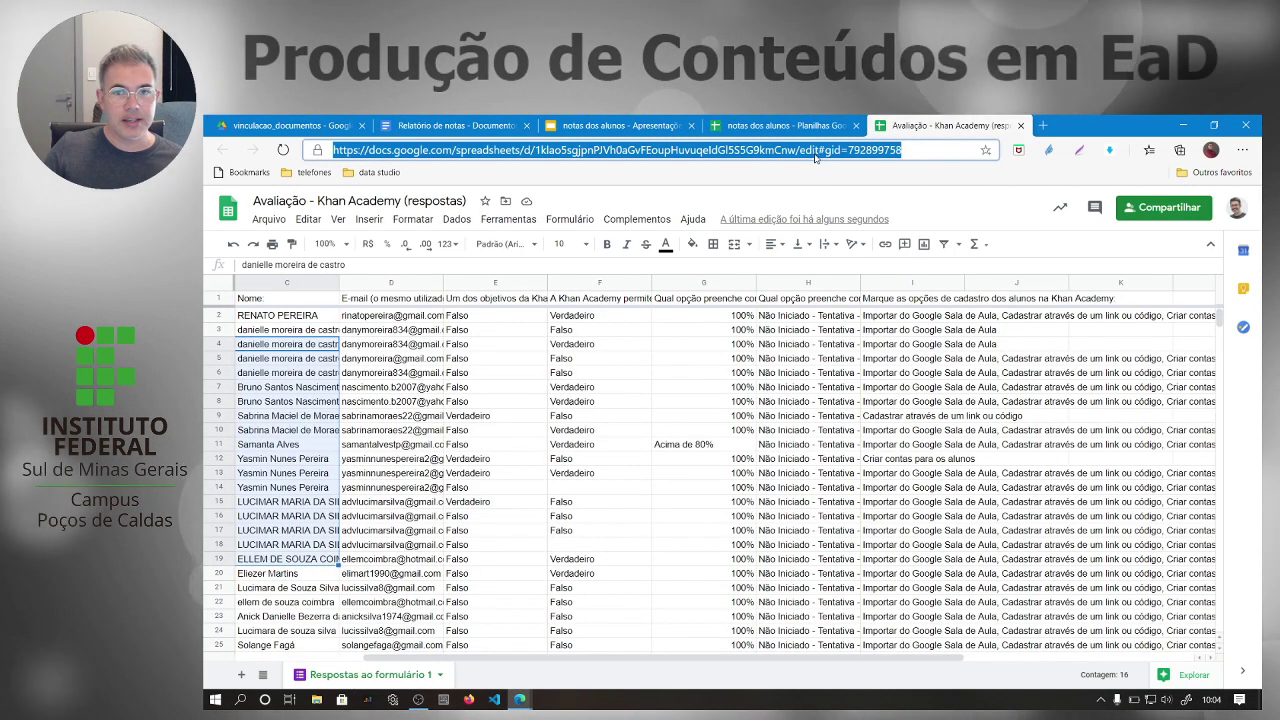
pyautogui.tripleClick(815, 156)
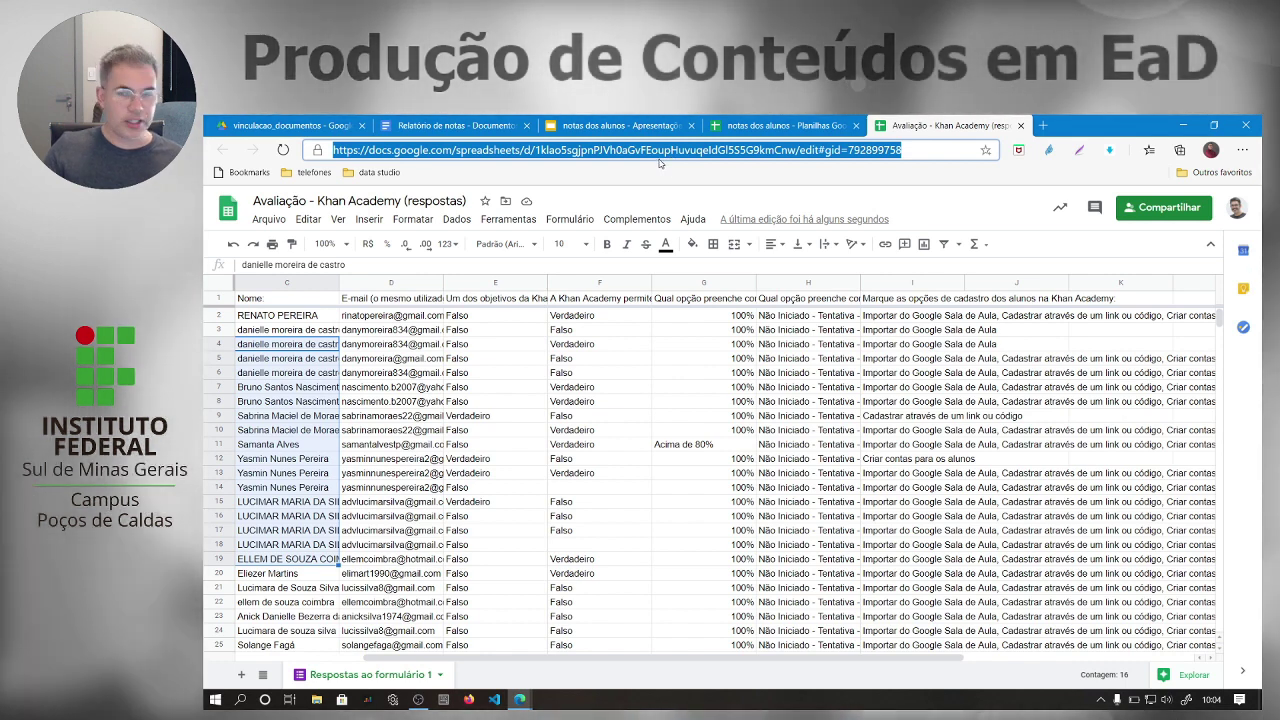
pyautogui.click(738, 126)
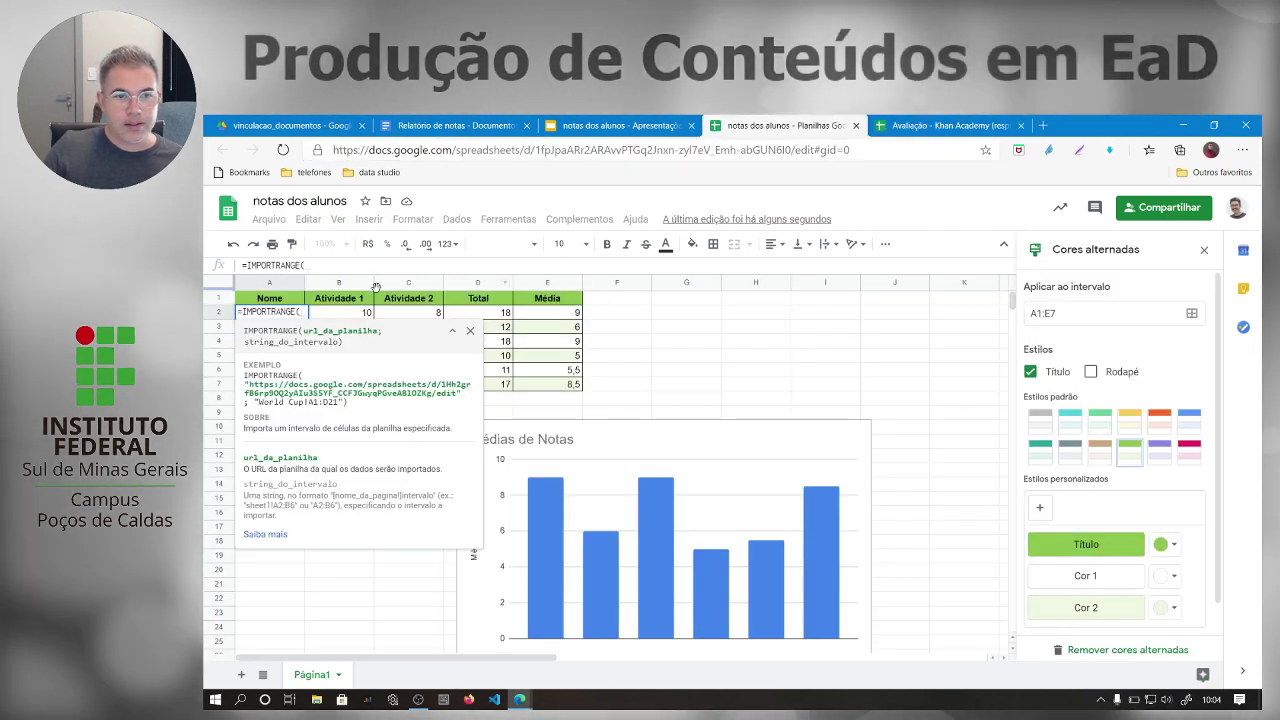
pyautogui.write('""')
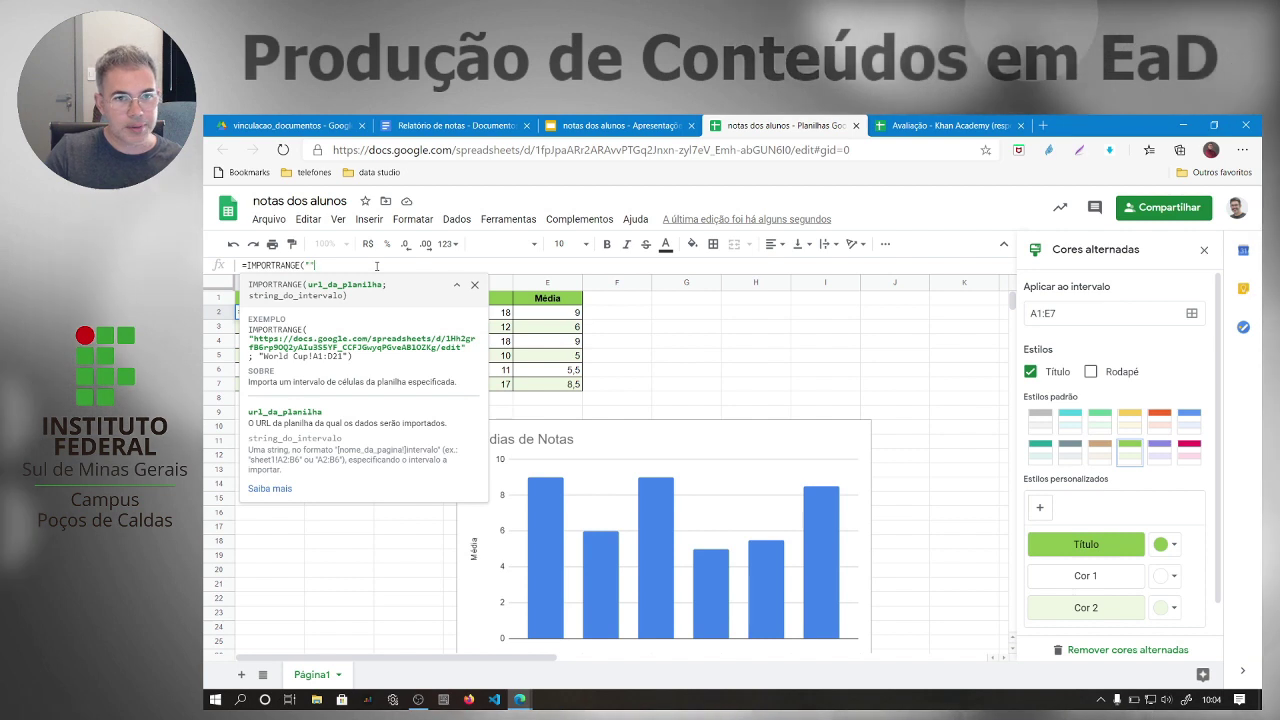
pyautogui.hotkey('ctrl', 'v')
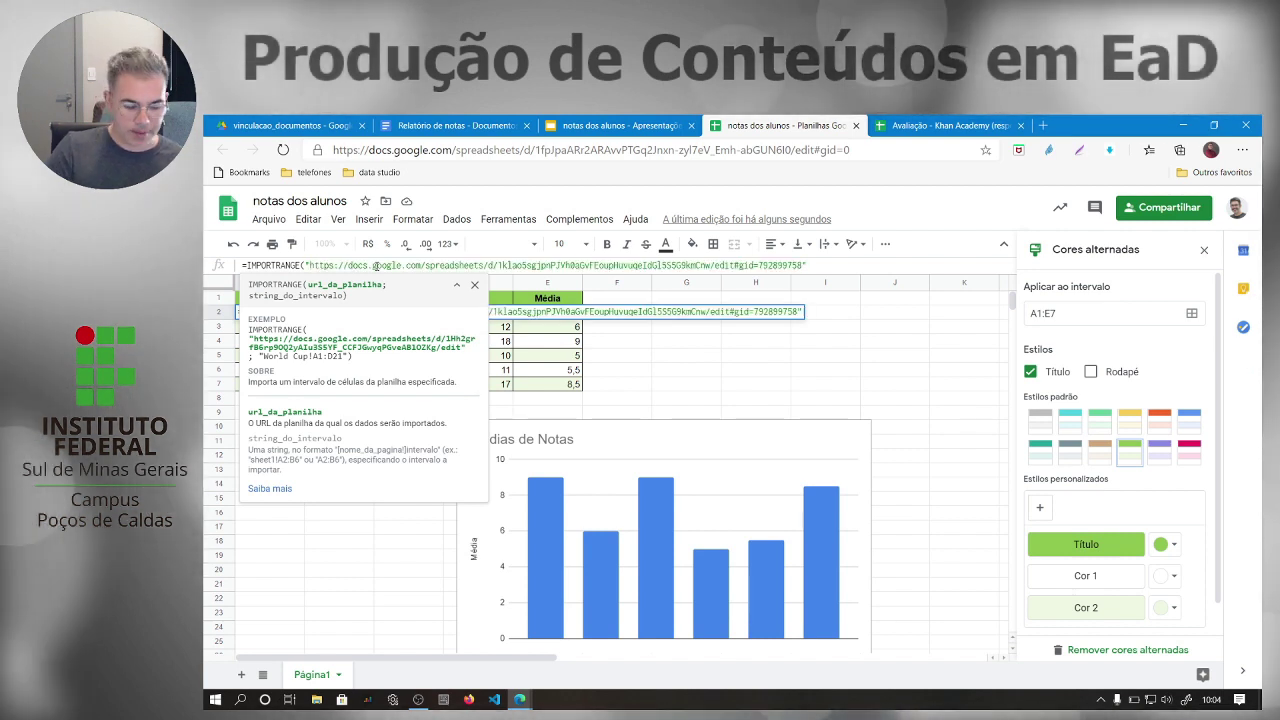
# Step: Complete the IMPORTRANGE formula with the range "C2:C5" and allow access to the source spreadsheet
pyautogui.write(';')
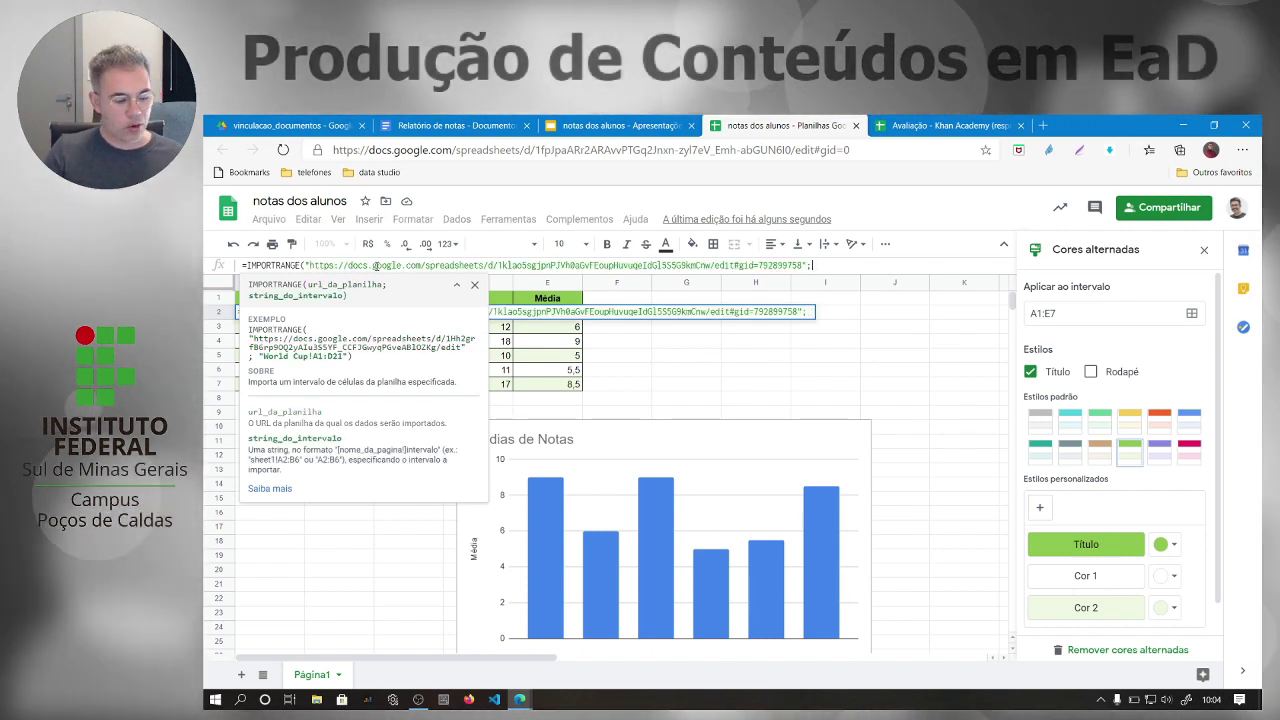
pyautogui.write('"')
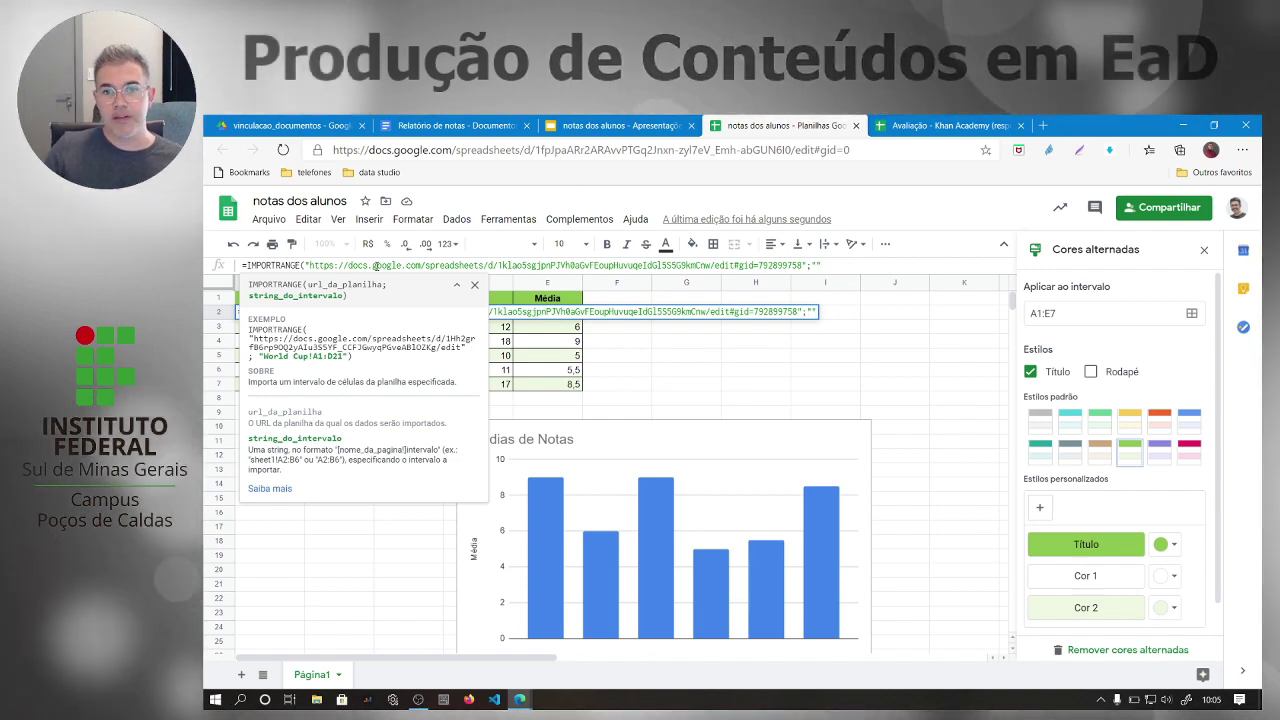
pyautogui.hotkey('ctrl', 'Tab')
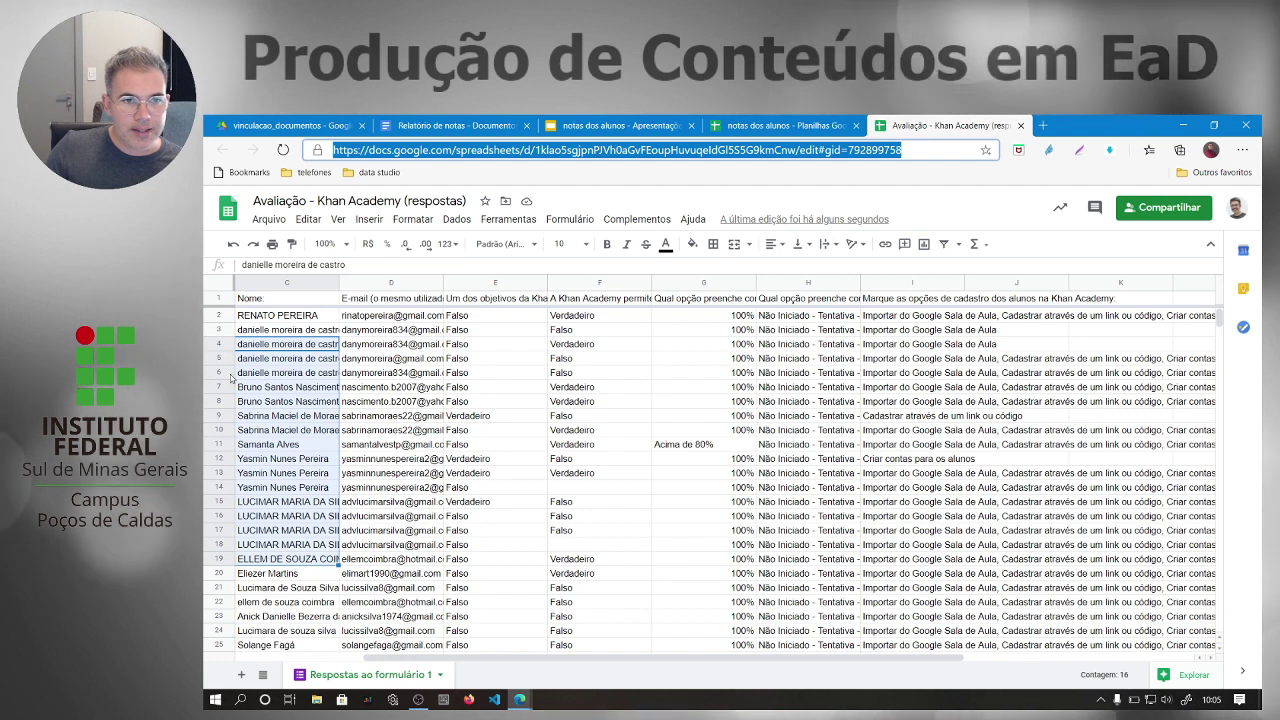
pyautogui.hotkey('ctrl', 'shift', 'Tab')
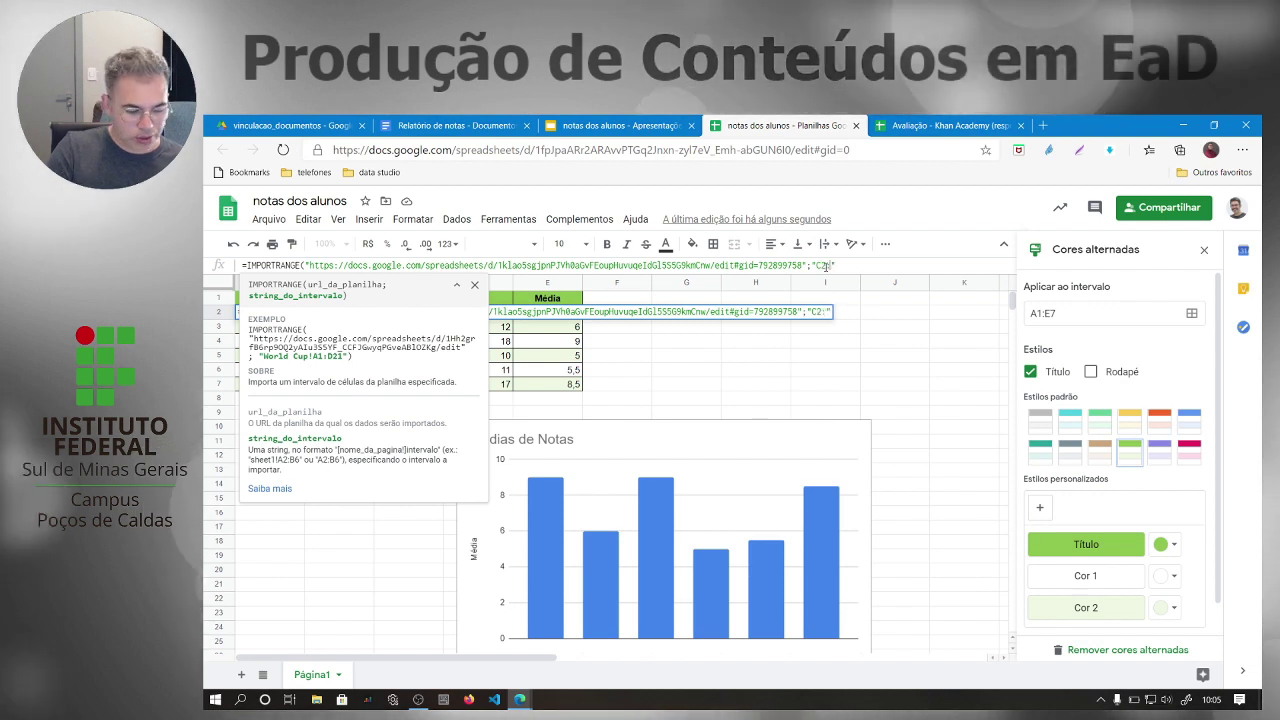
pyautogui.write('5')
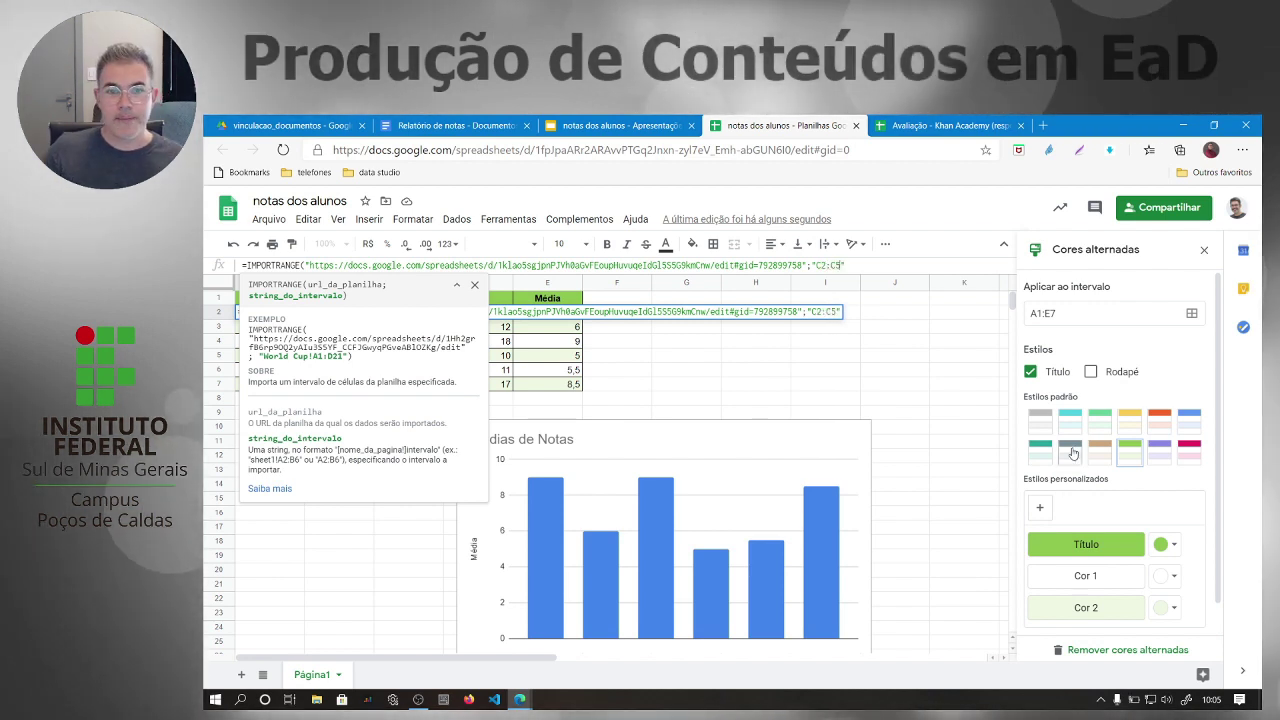
pyautogui.press('Return')
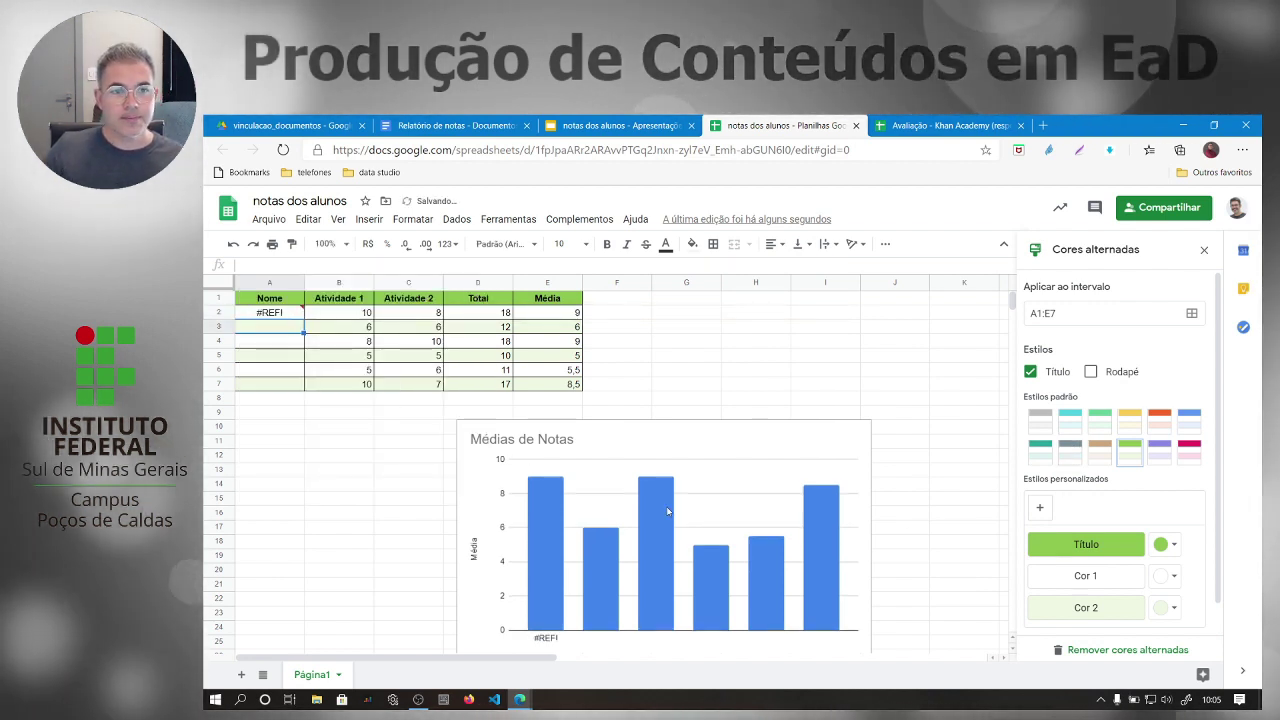
pyautogui.click(287, 314)
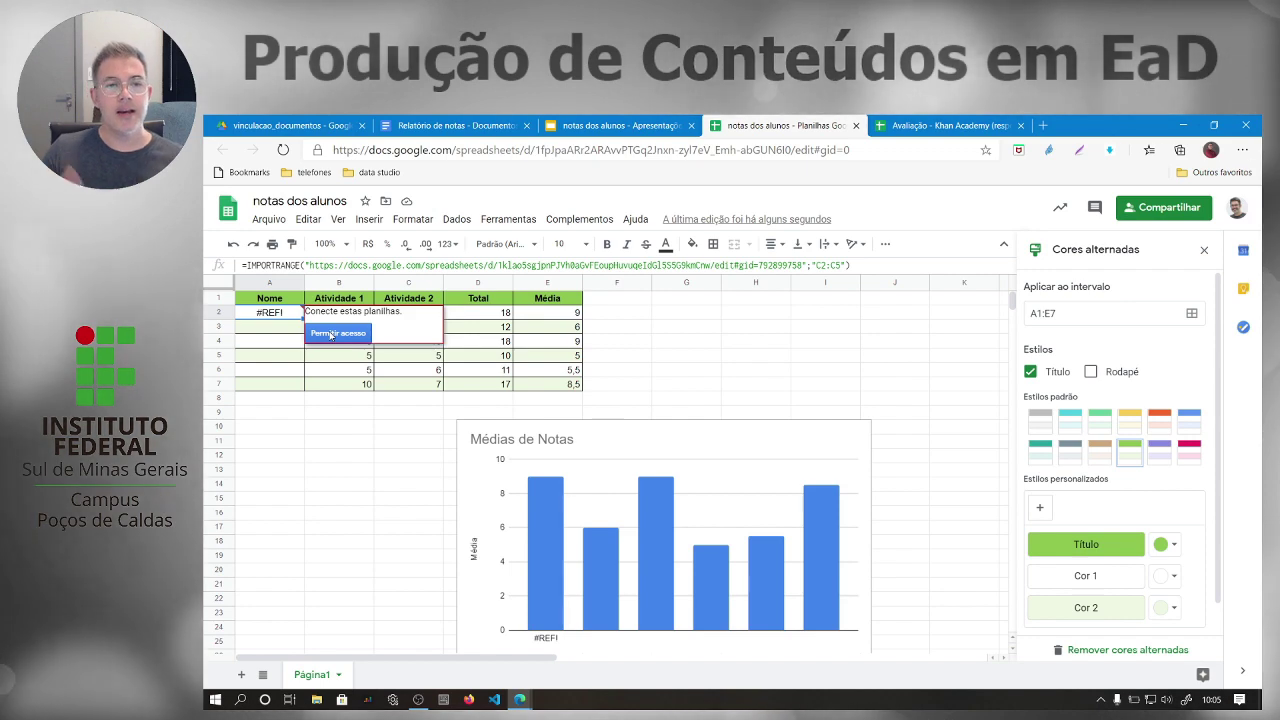
pyautogui.click(331, 334)
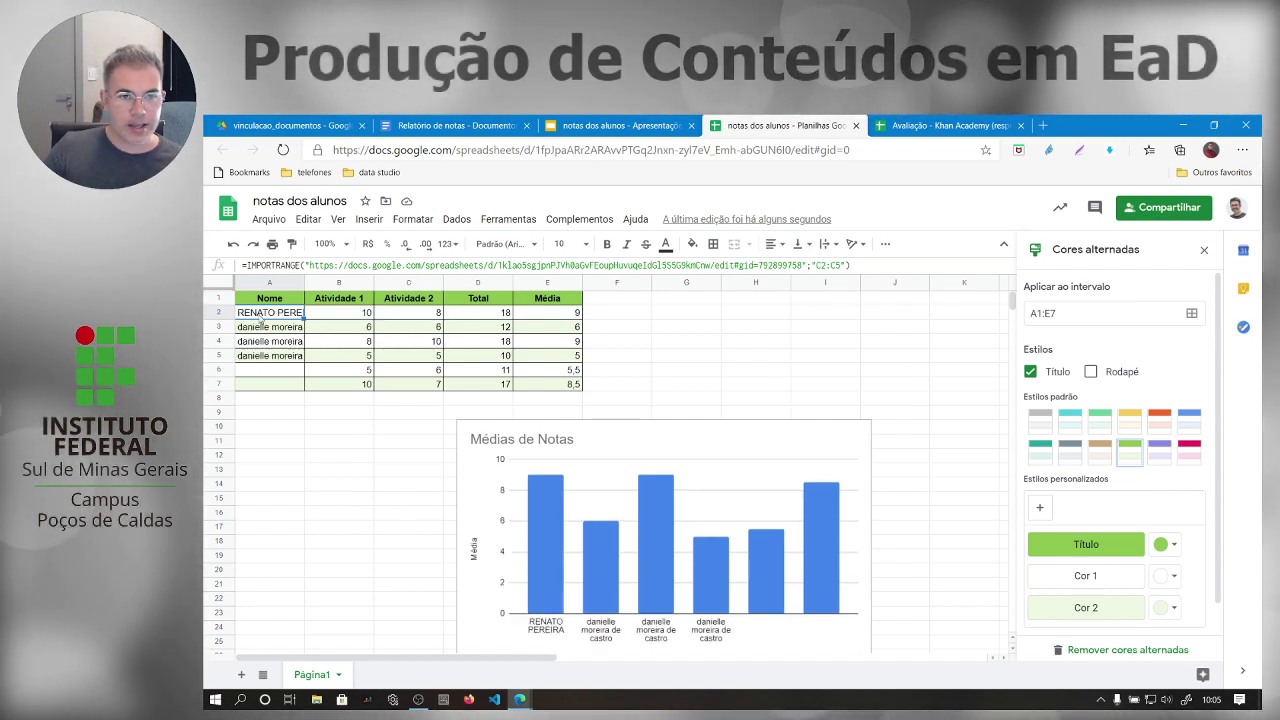
# Step: Check the names in column C of the Khan Academy responses and change the imported range in A2 of the grades spreadsheet to "C2:C7"
pyautogui.click(951, 126)
pyautogui.click(284, 334)
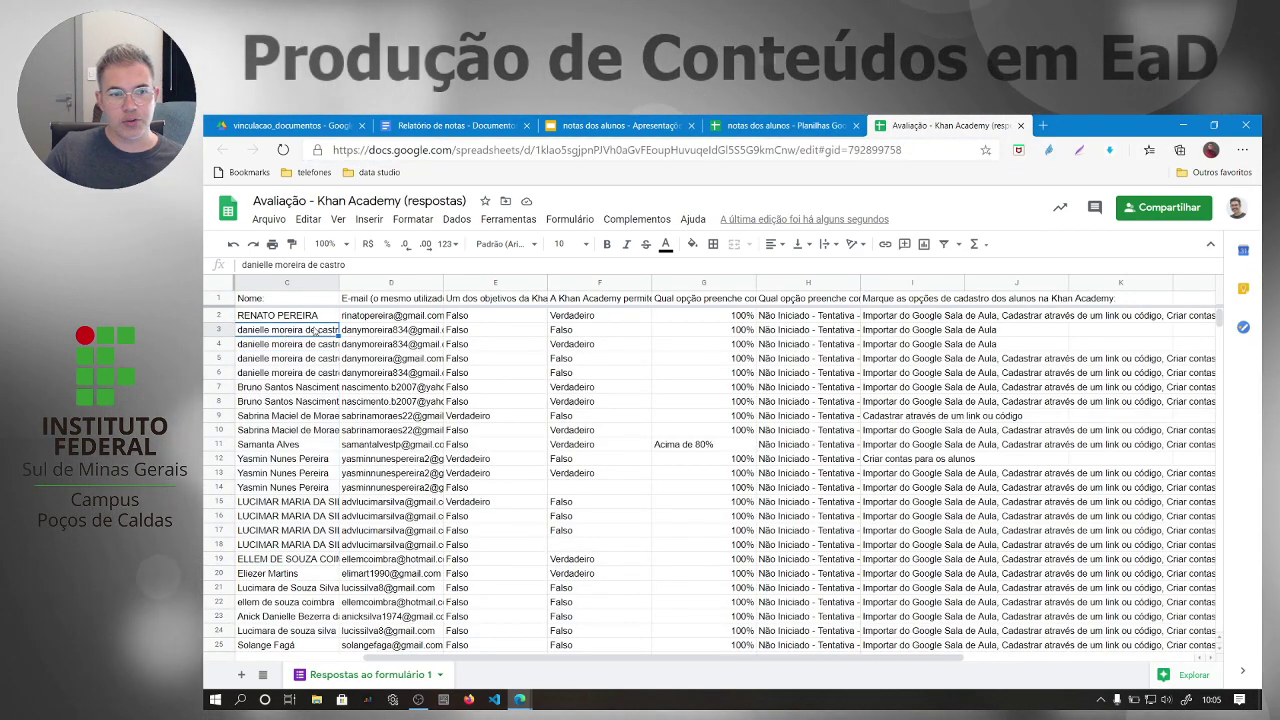
pyautogui.hotkey('ctrl', 'pageup')
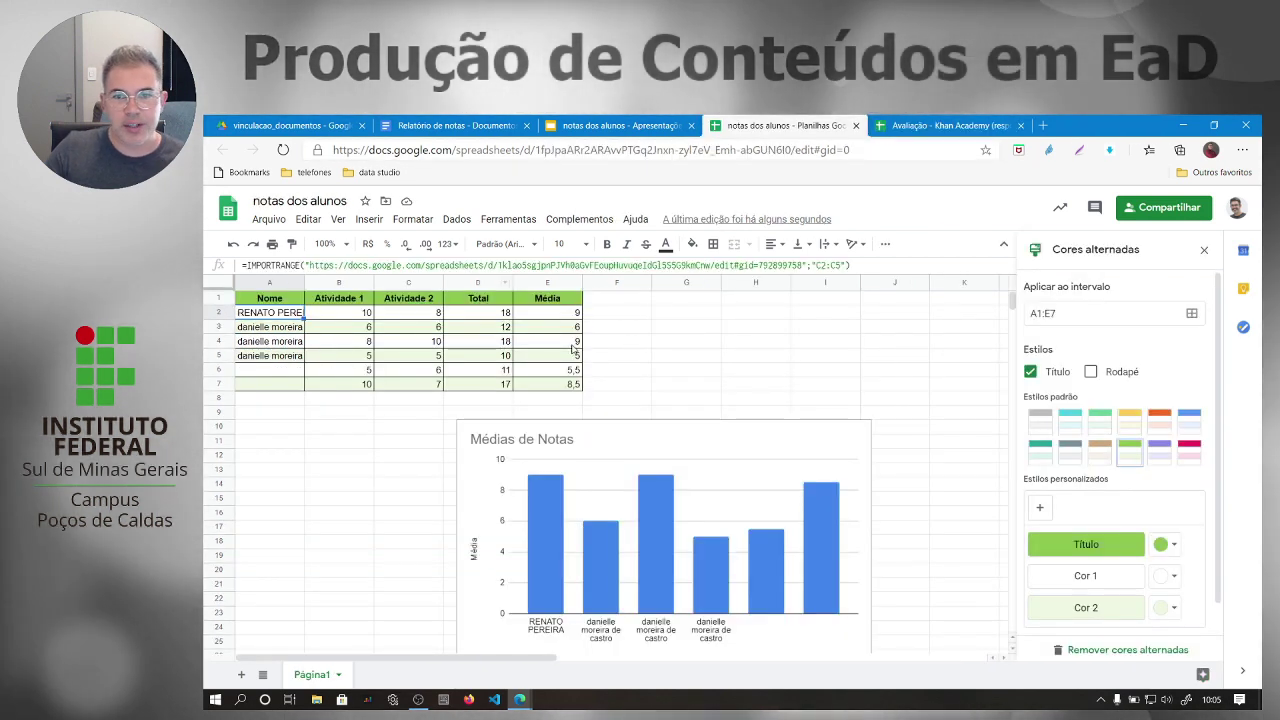
pyautogui.click(849, 266)
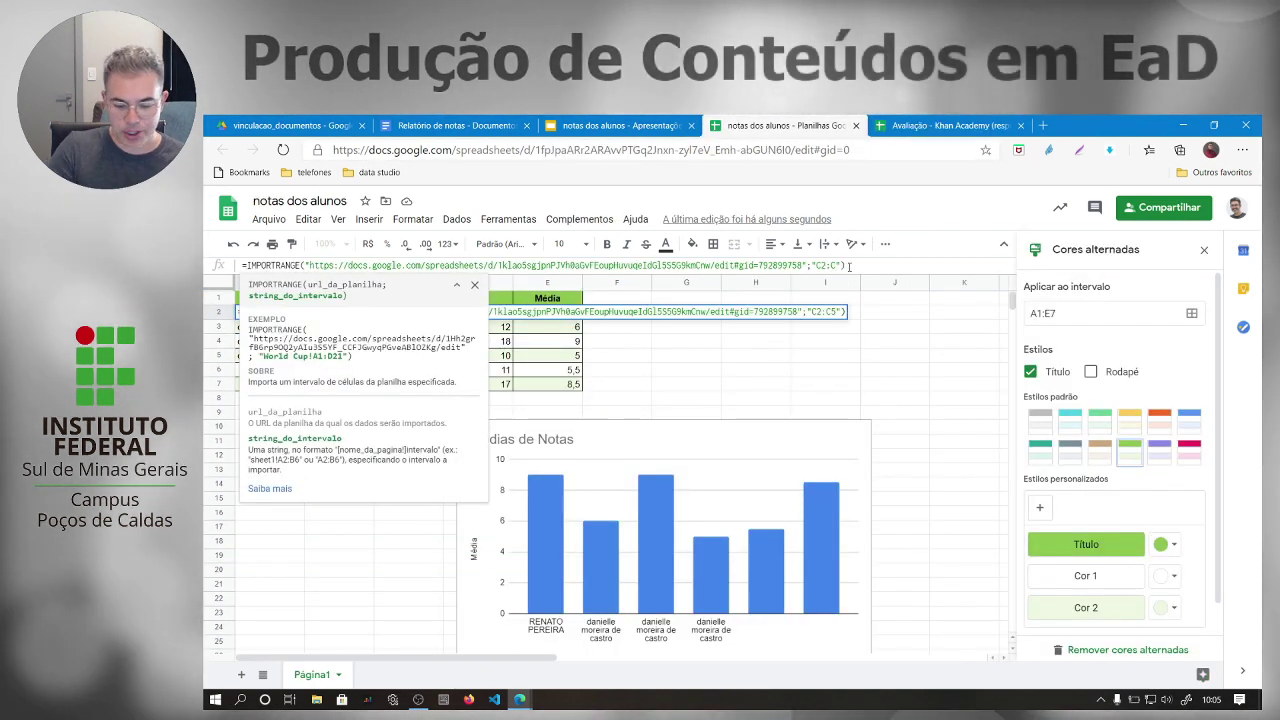
pyautogui.press('Return')
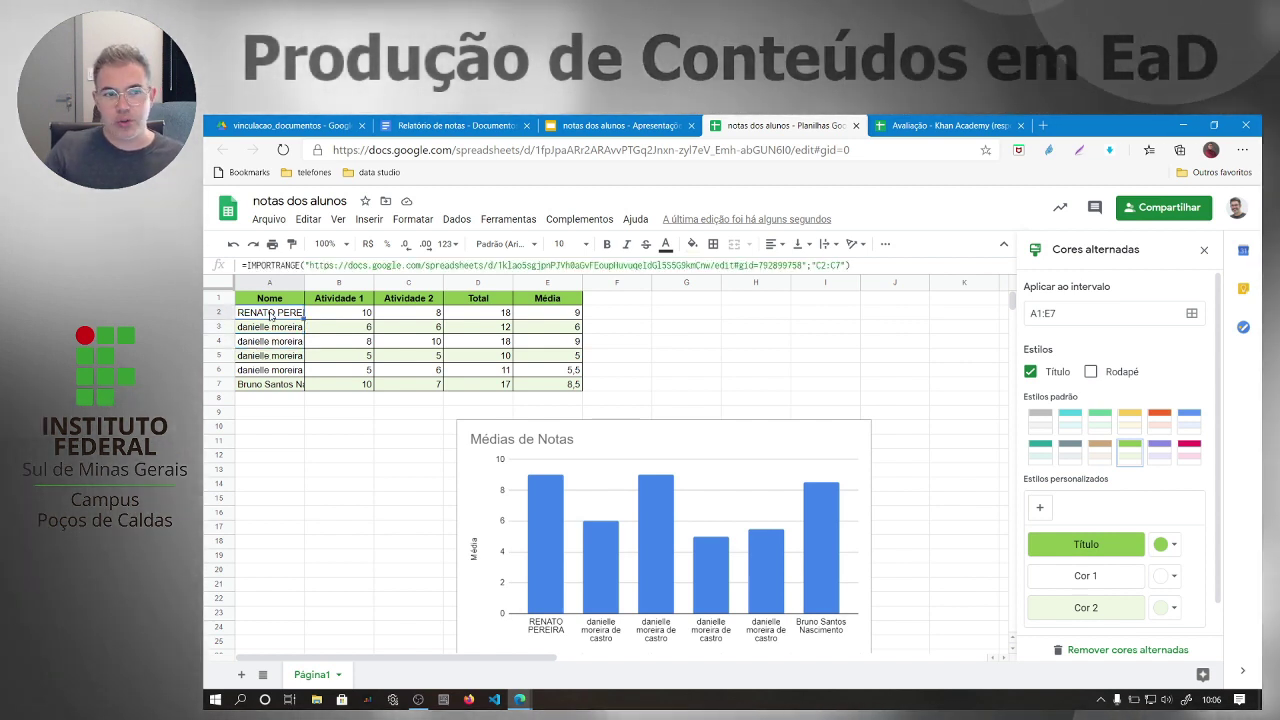
# Step: Wrap the IMPORTRANGE formula in A2 in a UNIQUE function to remove the repeated names
pyautogui.click(251, 267)
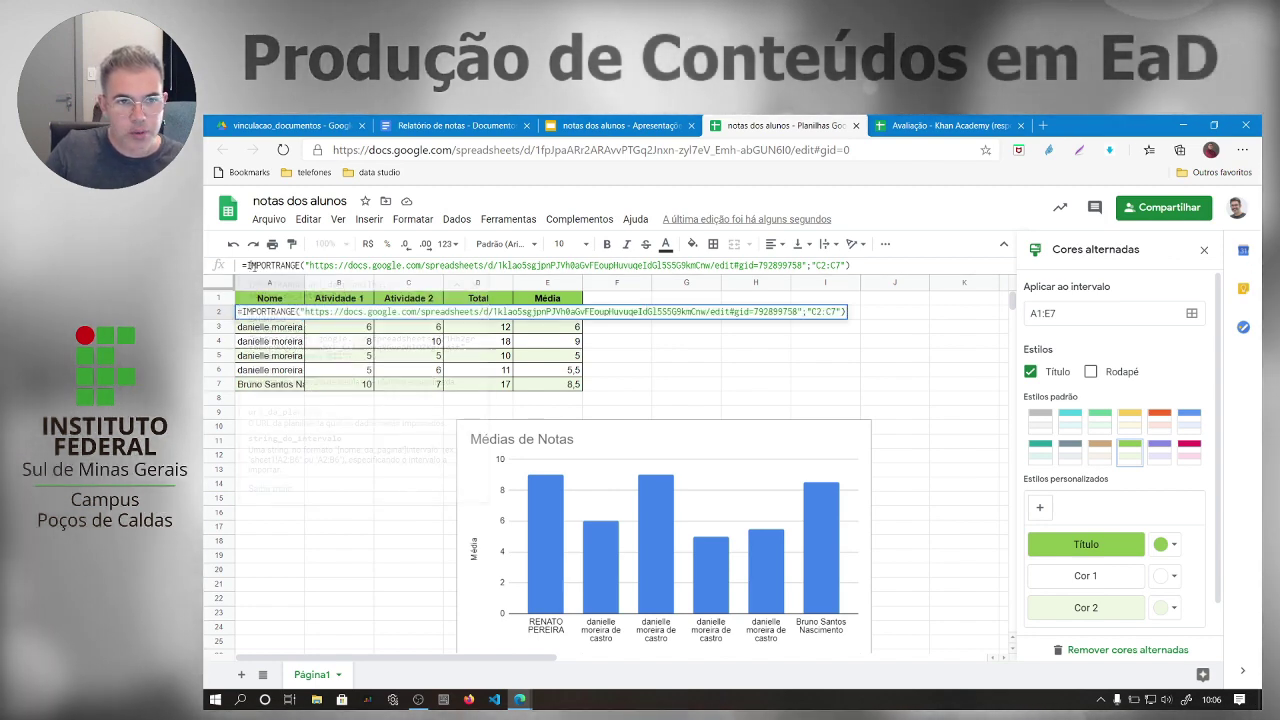
pyautogui.write('uniqu')
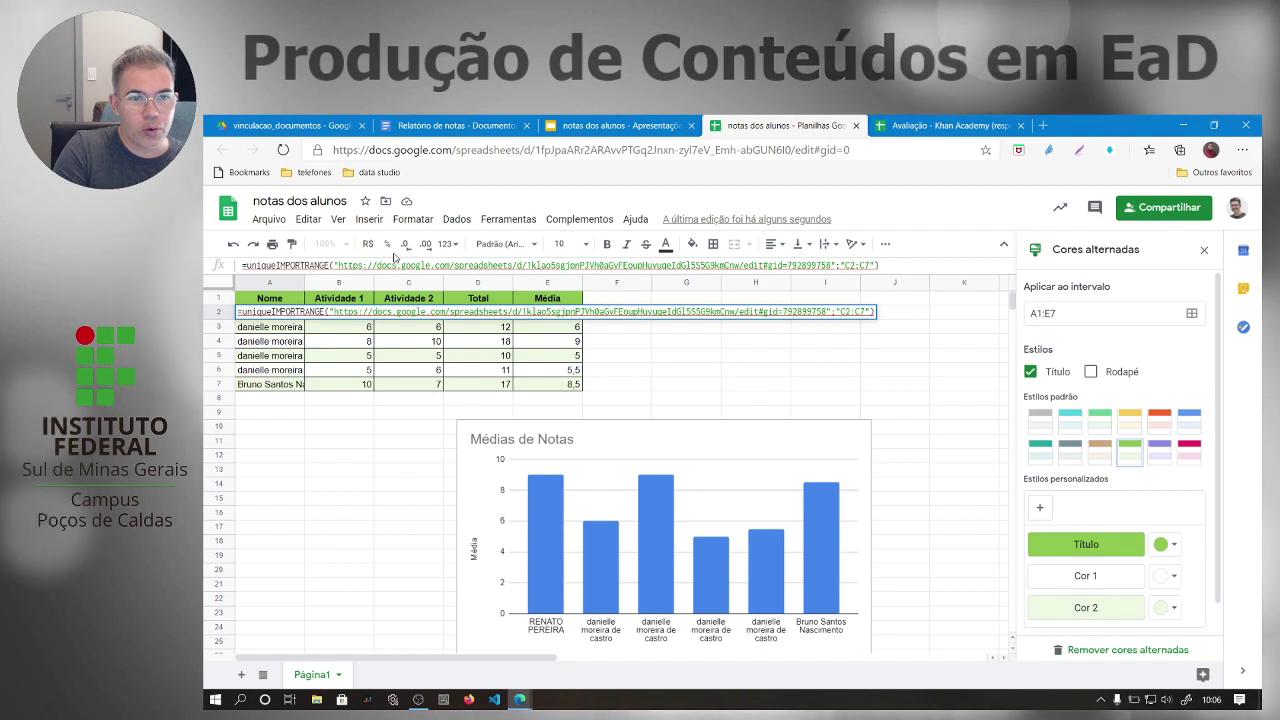
pyautogui.write('e(')
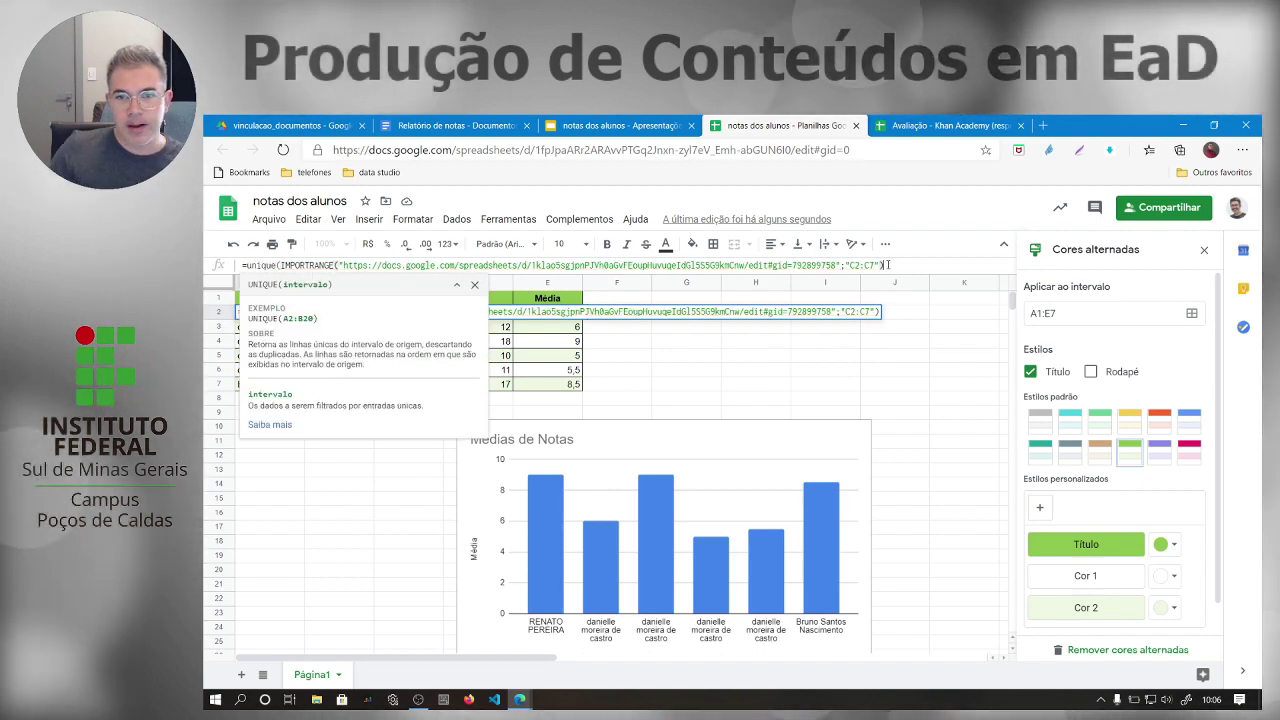
pyautogui.click(887, 265)
pyautogui.write(')')
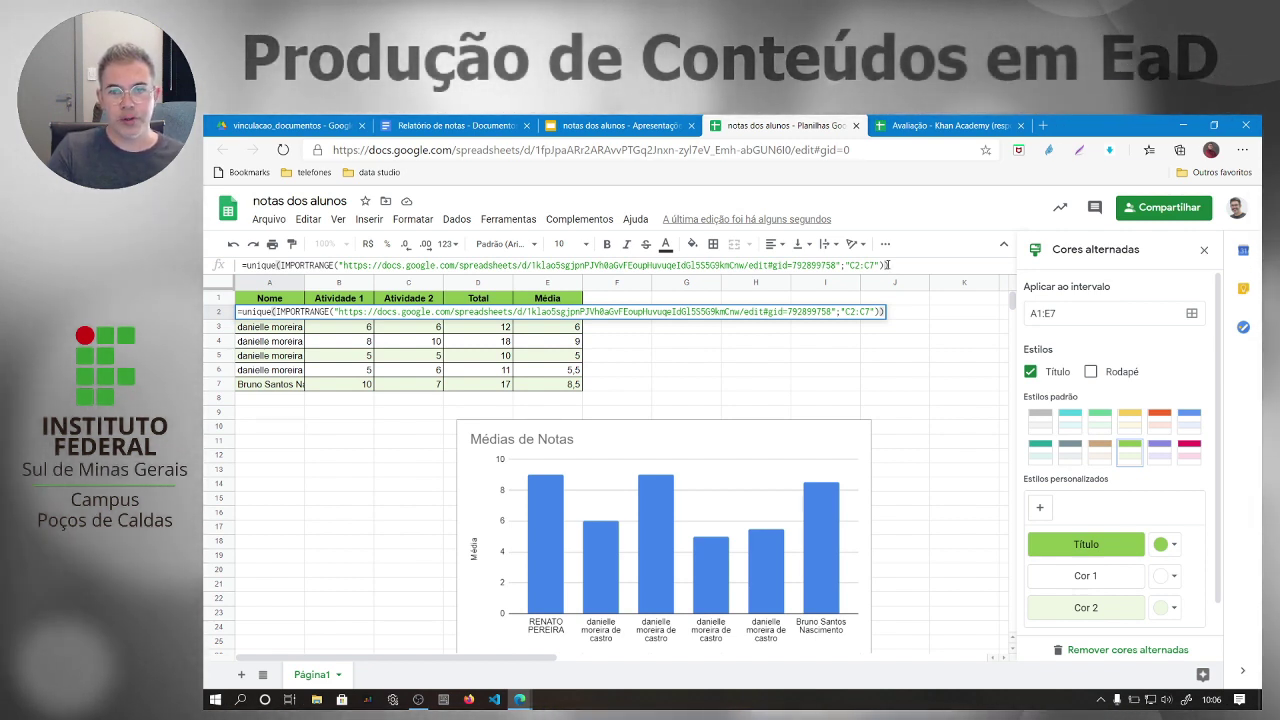
pyautogui.press('Return')
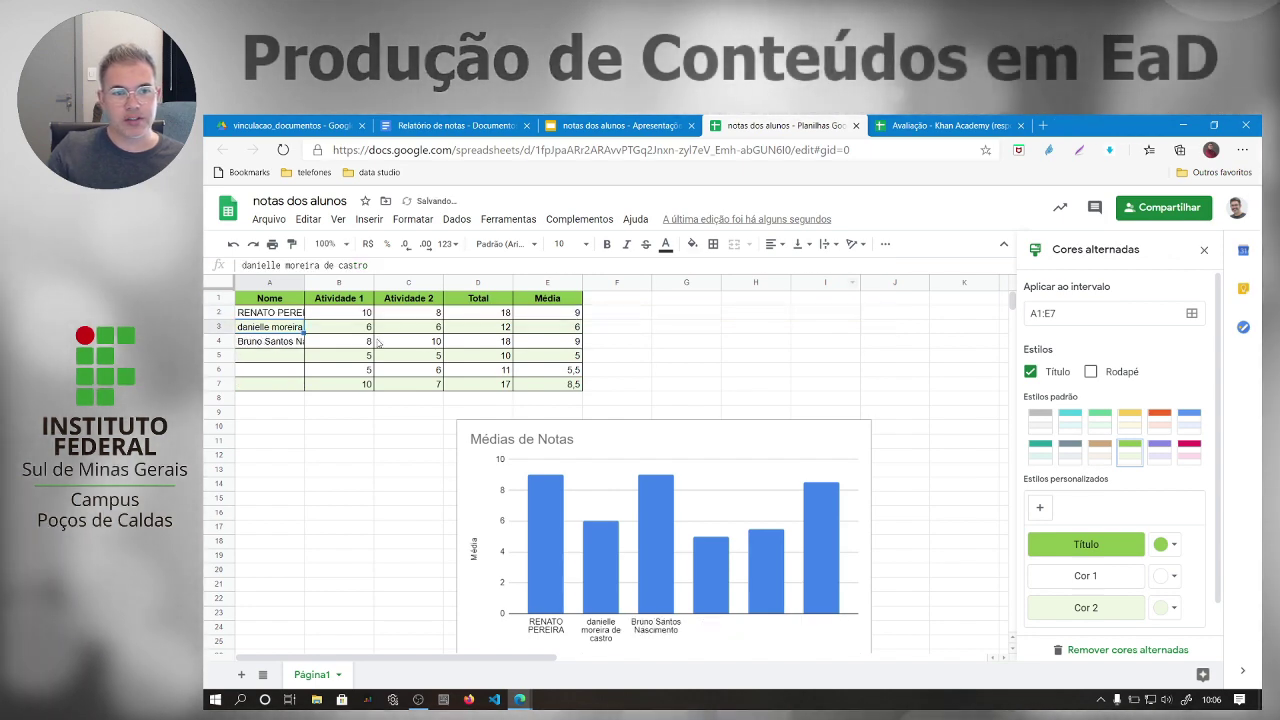
# Step: Check the response rows again and change the imported range in the A2 formula of the grades spreadsheet to "C2:15"
pyautogui.click(896, 127)
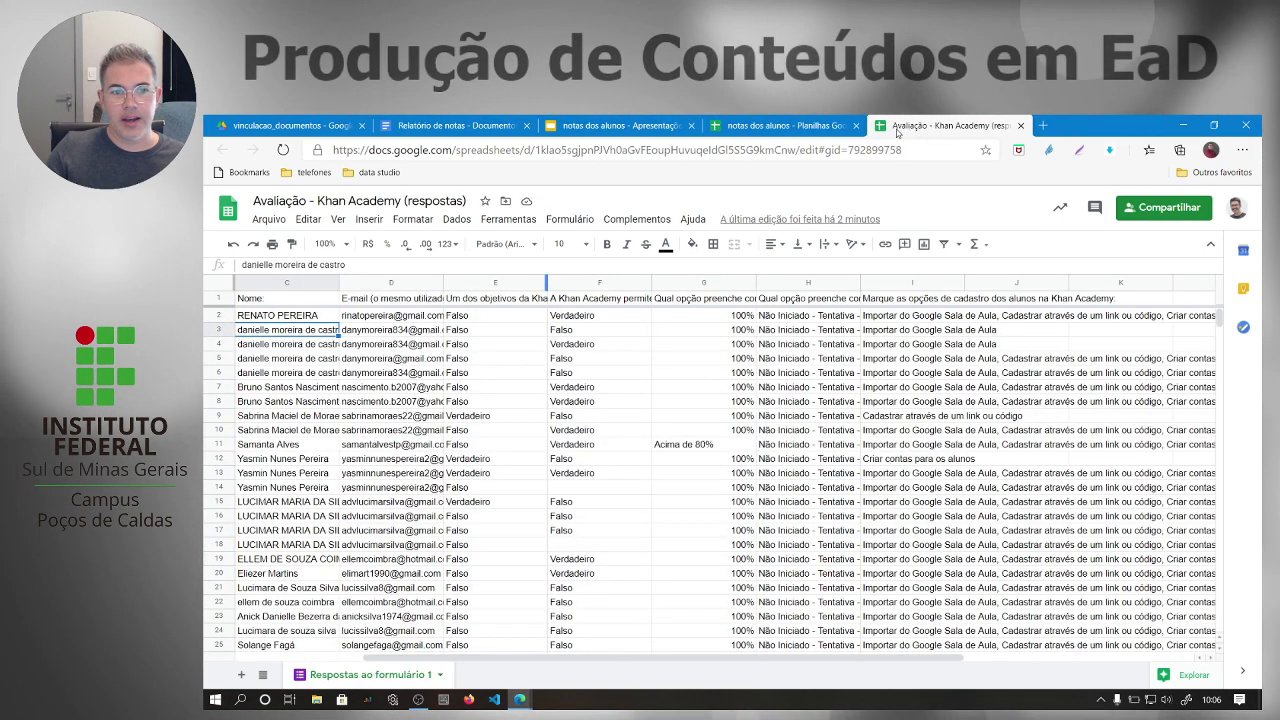
pyautogui.click(785, 126)
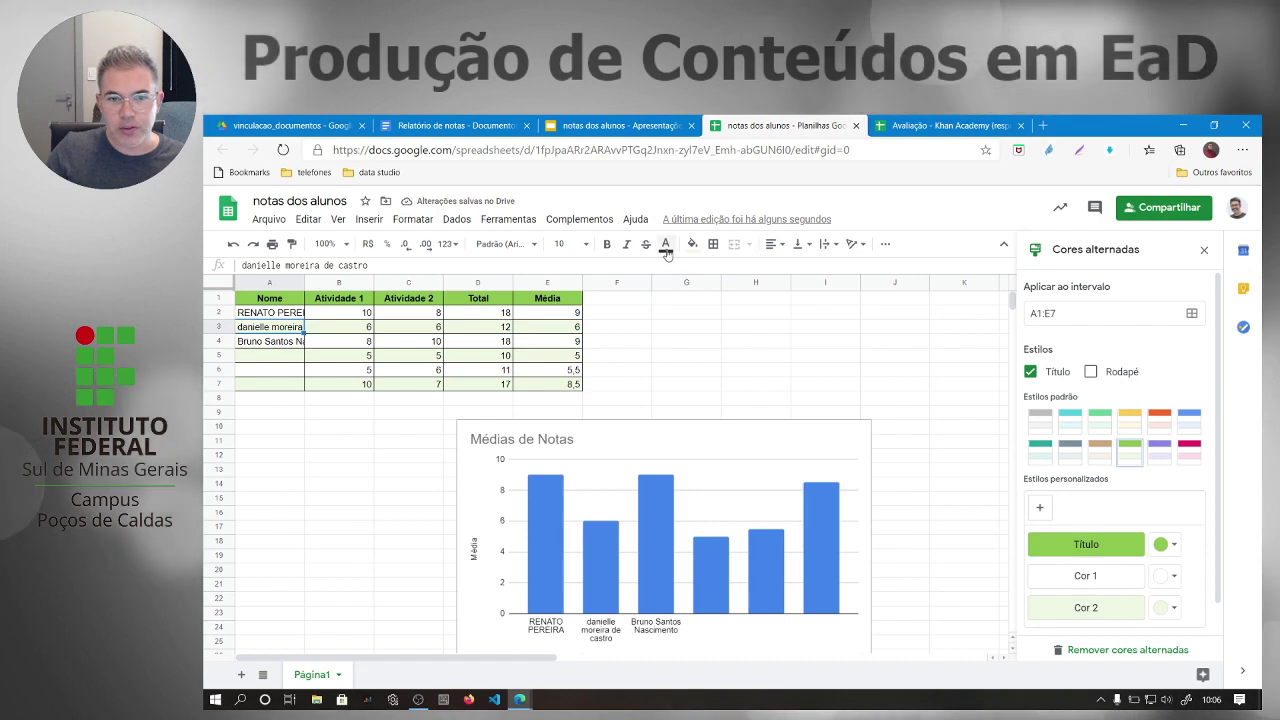
pyautogui.press('Up')
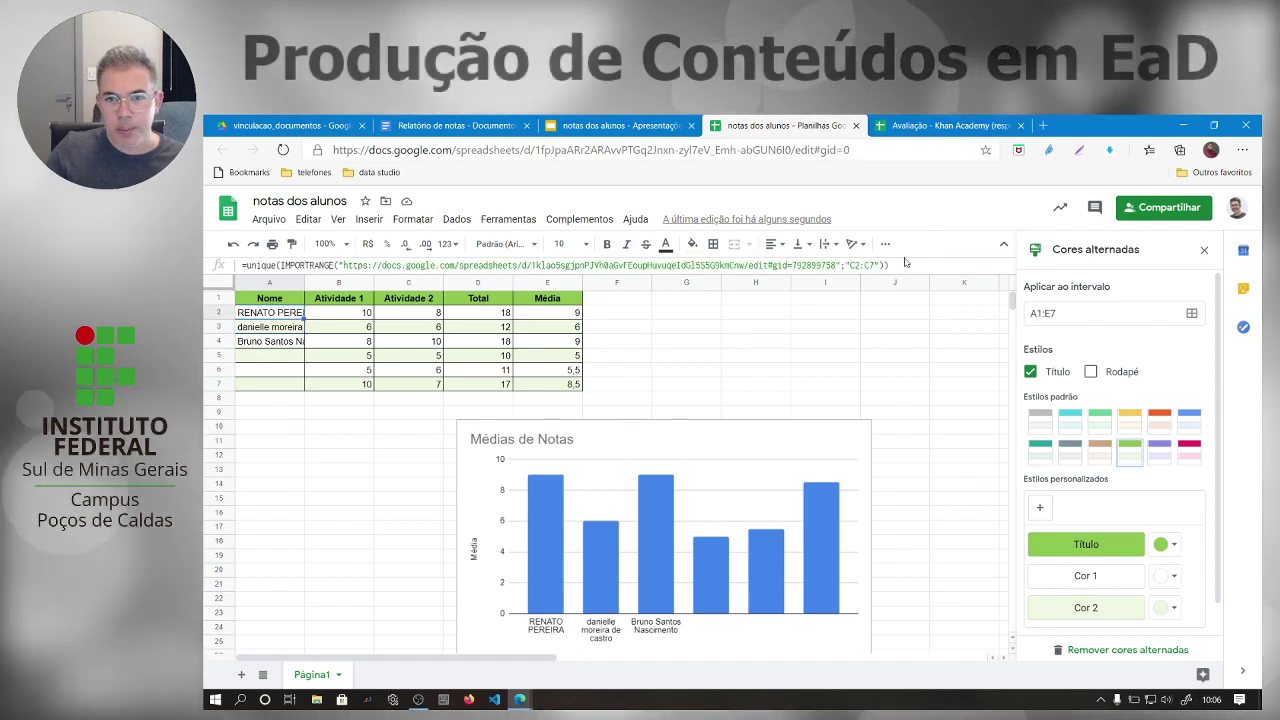
pyautogui.click(908, 263)
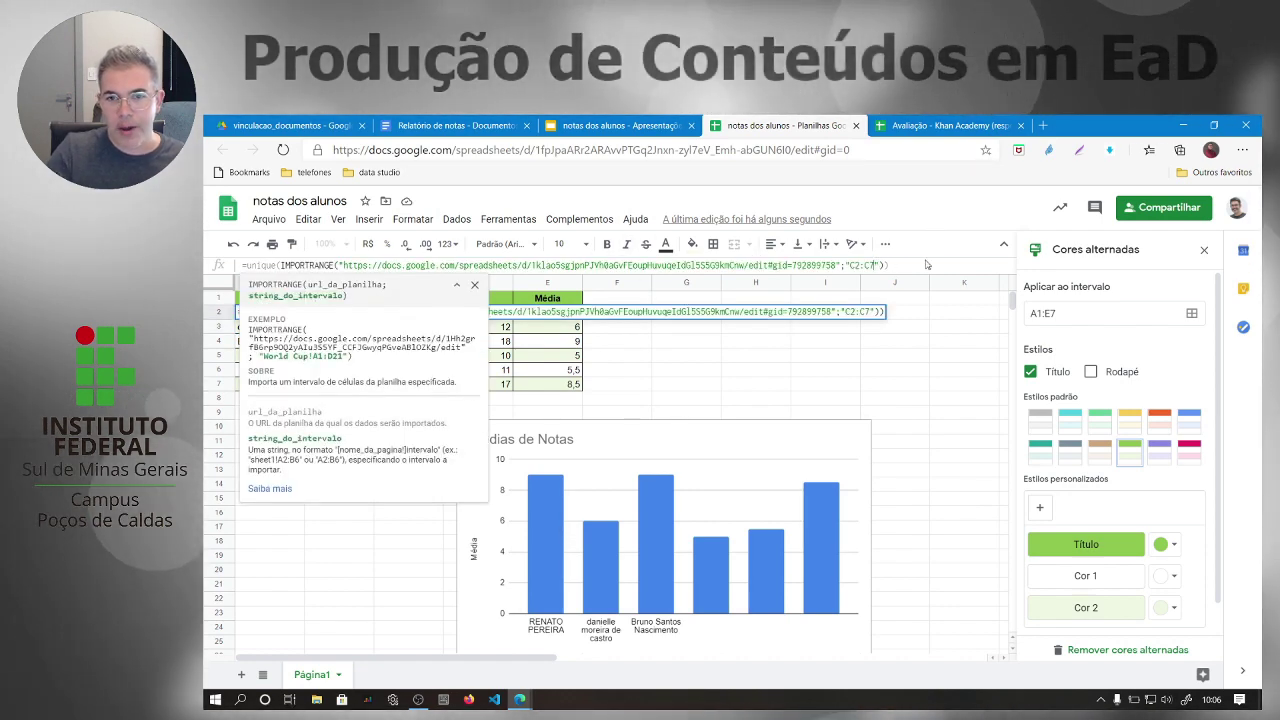
pyautogui.press('BackSpace')
pyautogui.press('Return')
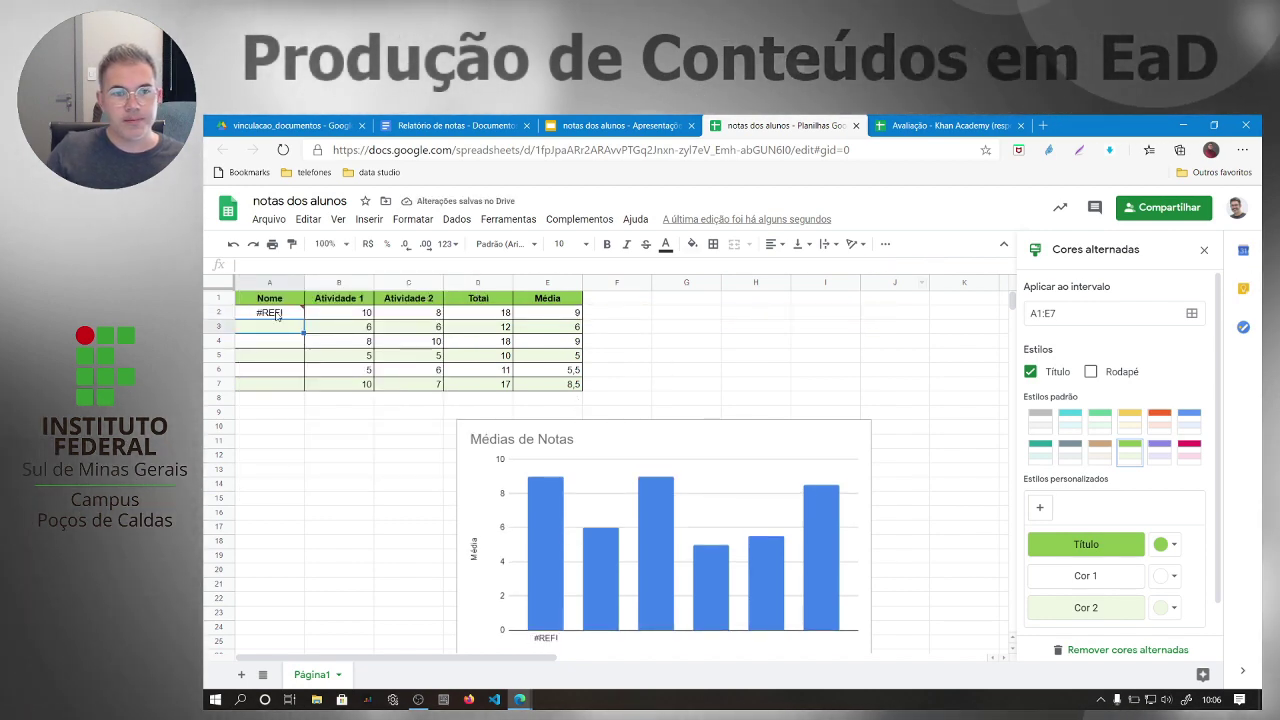
# Step: Correct the imported range in the A2 formula to "C2:C15" by adding the missing column letter
pyautogui.press('Up')
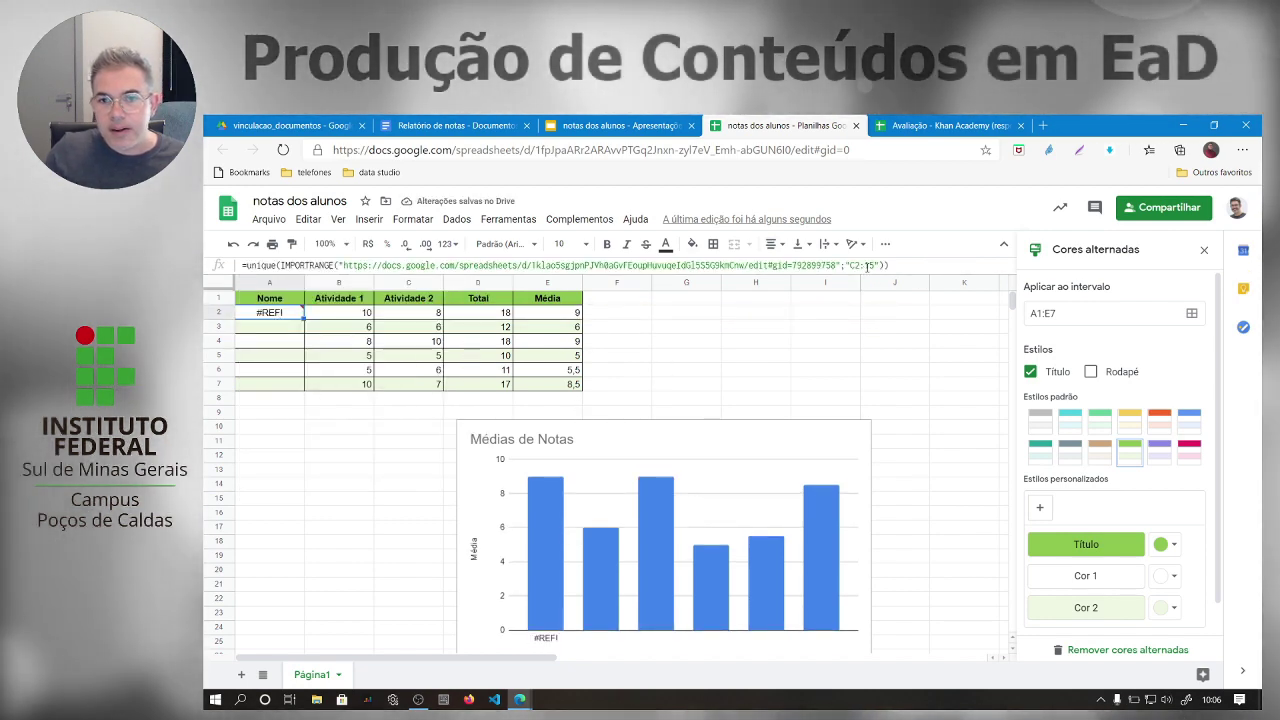
pyautogui.press('Return')
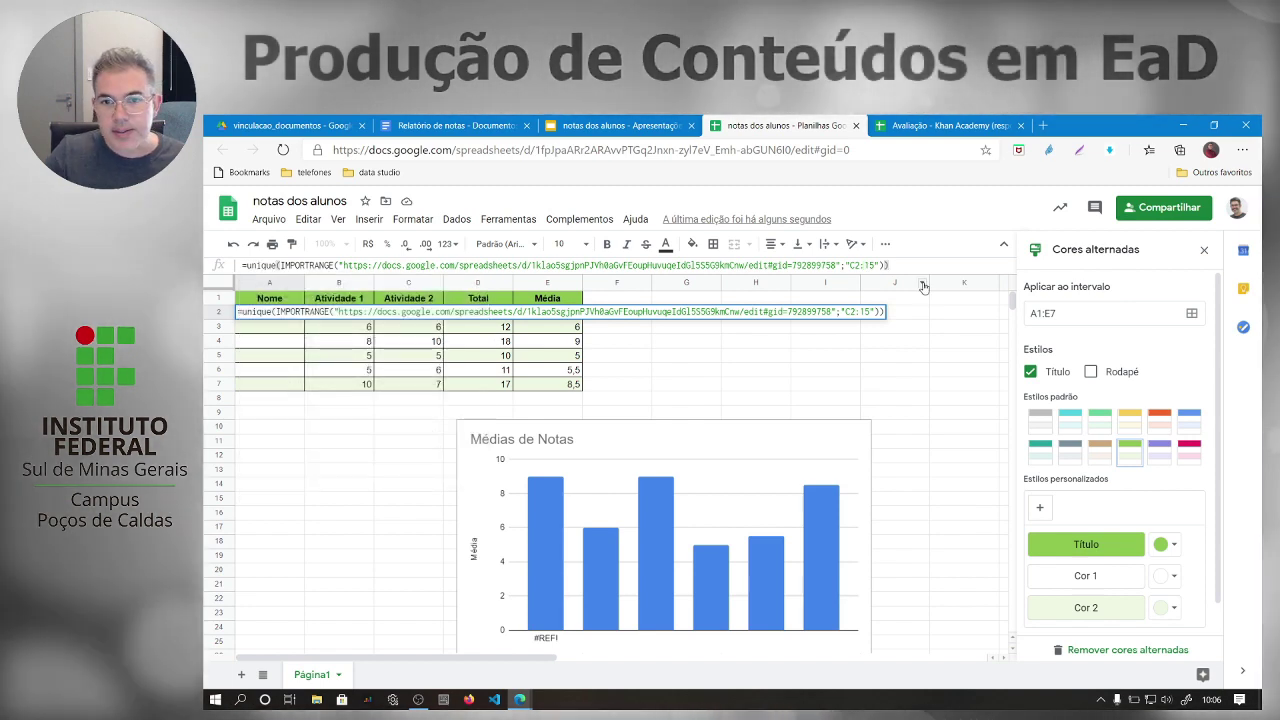
pyautogui.press('Left')
pyautogui.press('Left')
pyautogui.press('Left')
pyautogui.press('Left')
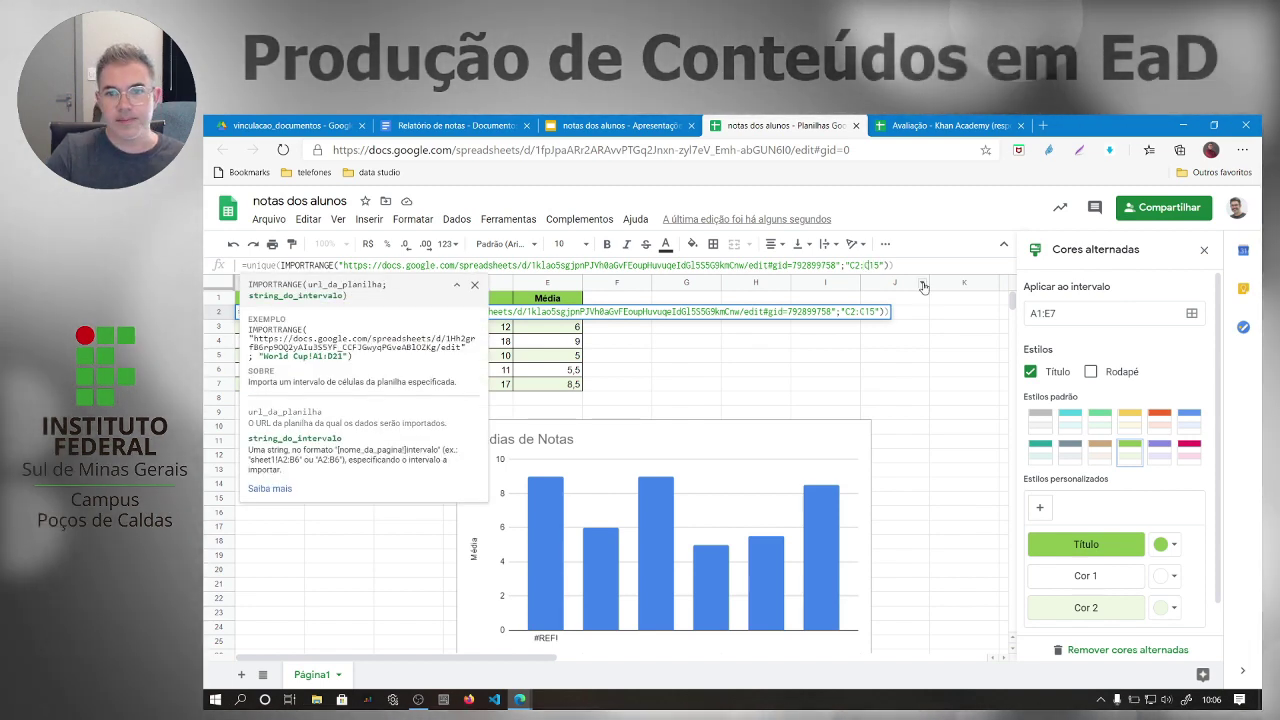
pyautogui.press('Return')
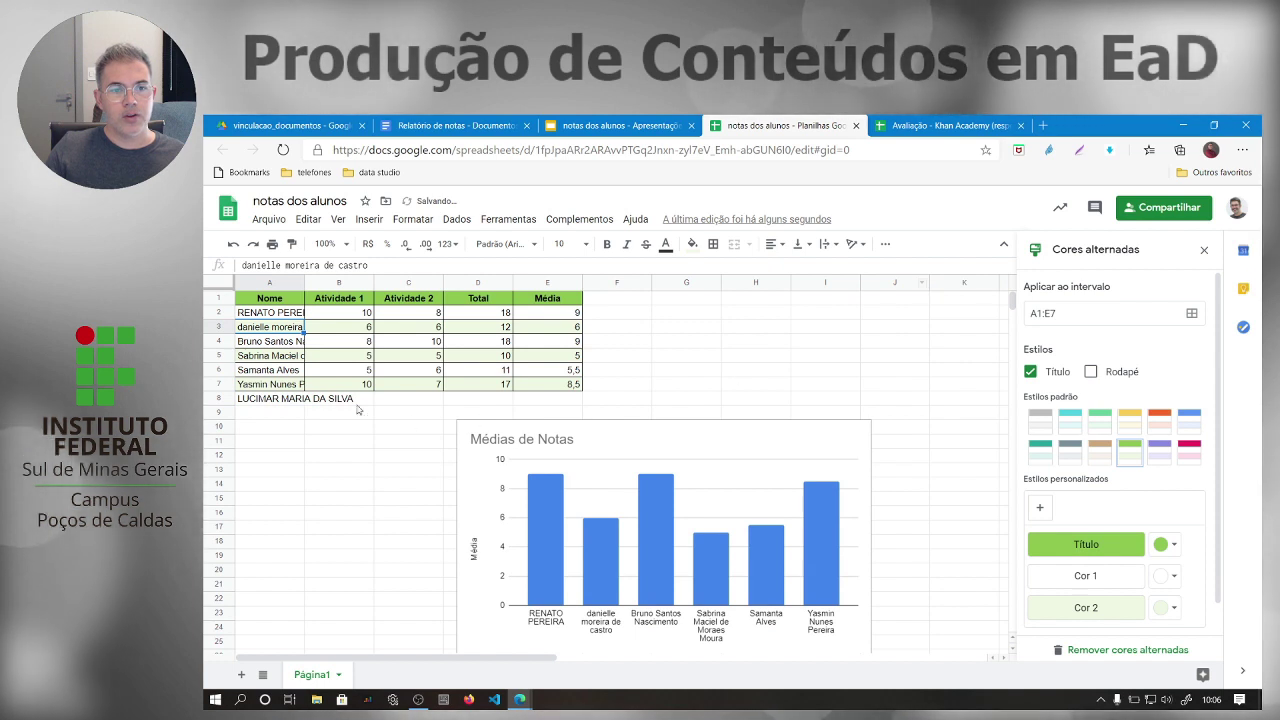